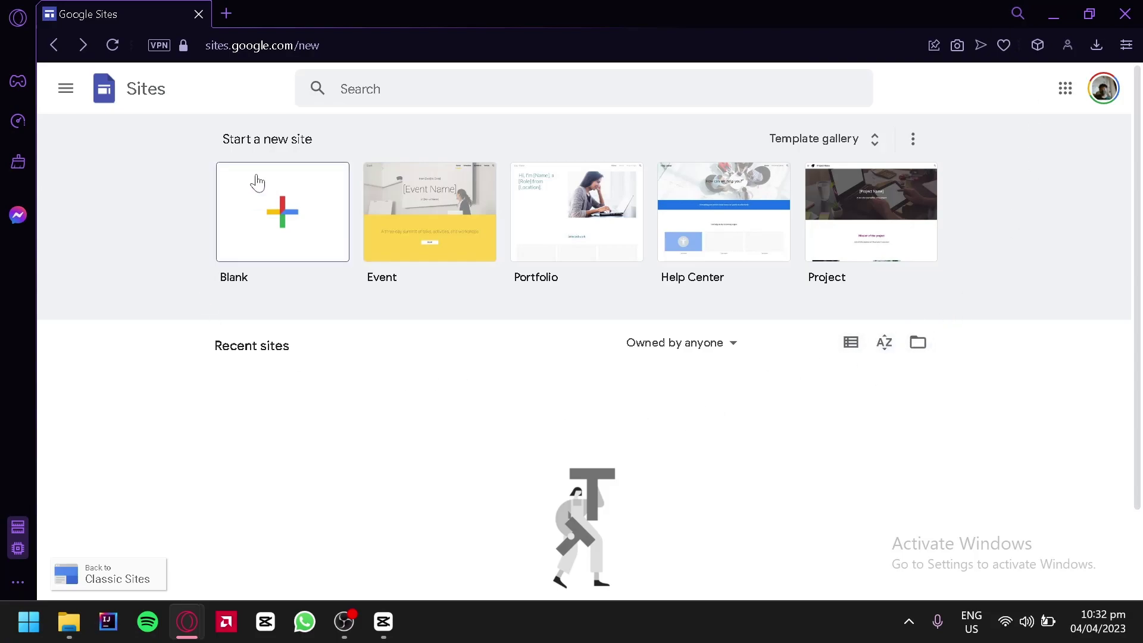
click(226, 14)
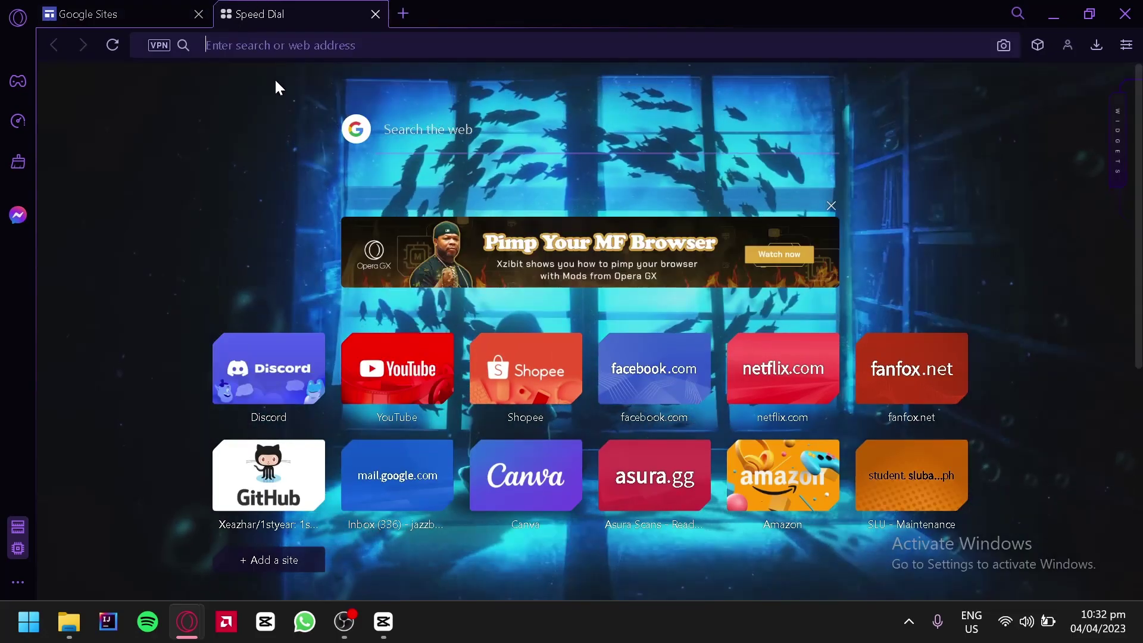
text(google sites)
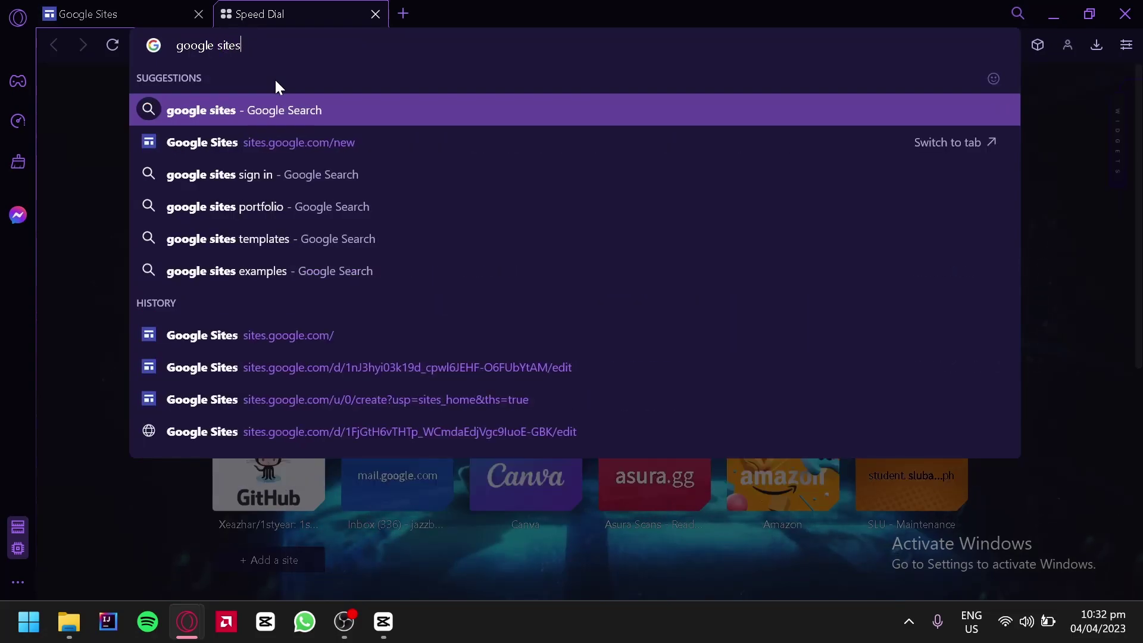
key(Return)
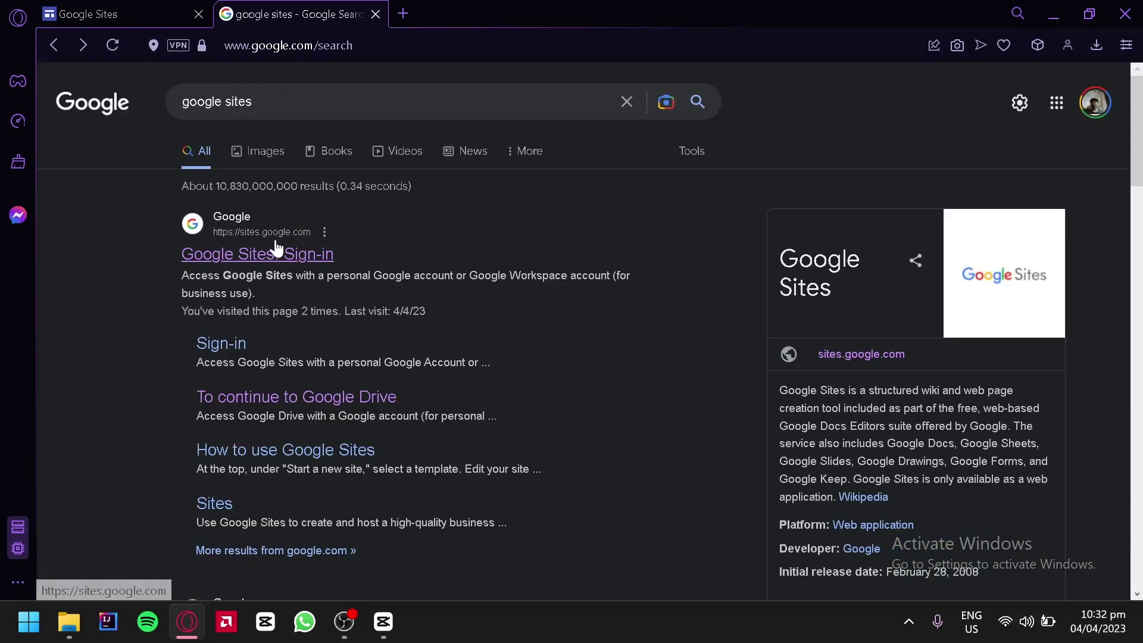
click(289, 269)
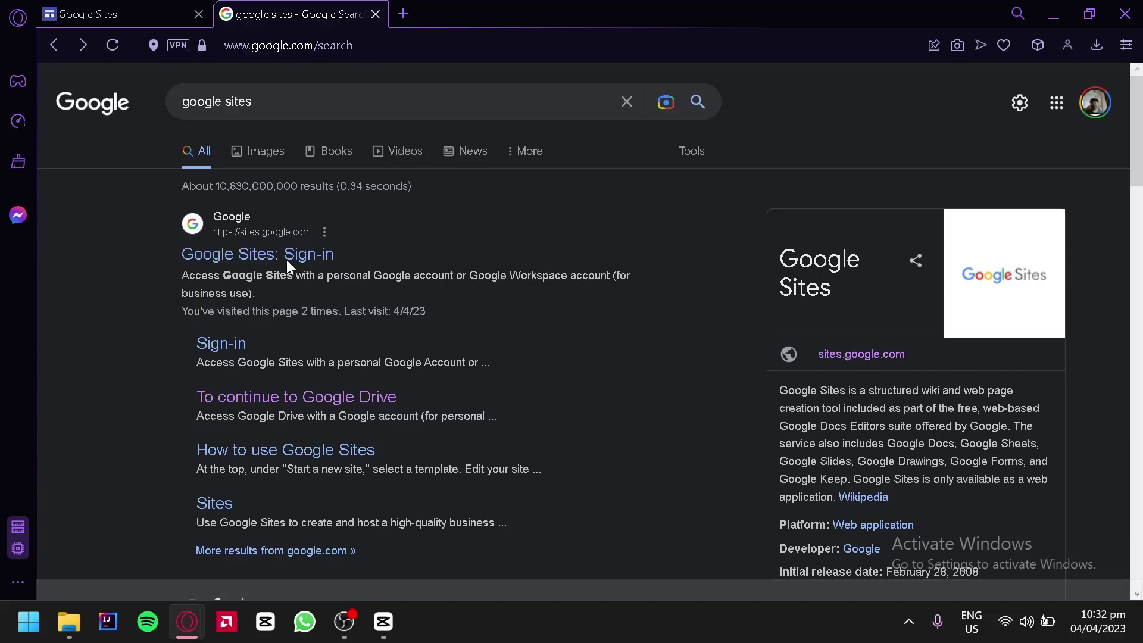
scroll(522, 412, down, 1)
scroll(522, 412, up, 1)
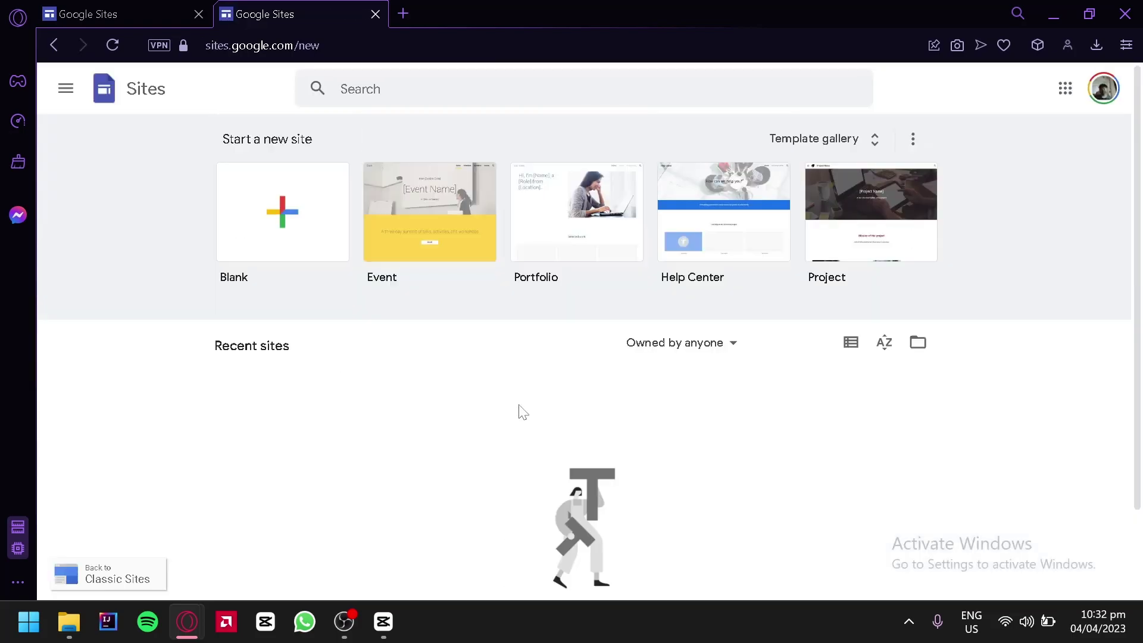
scroll(391, 187, down, 2)
key(ctrl+w)
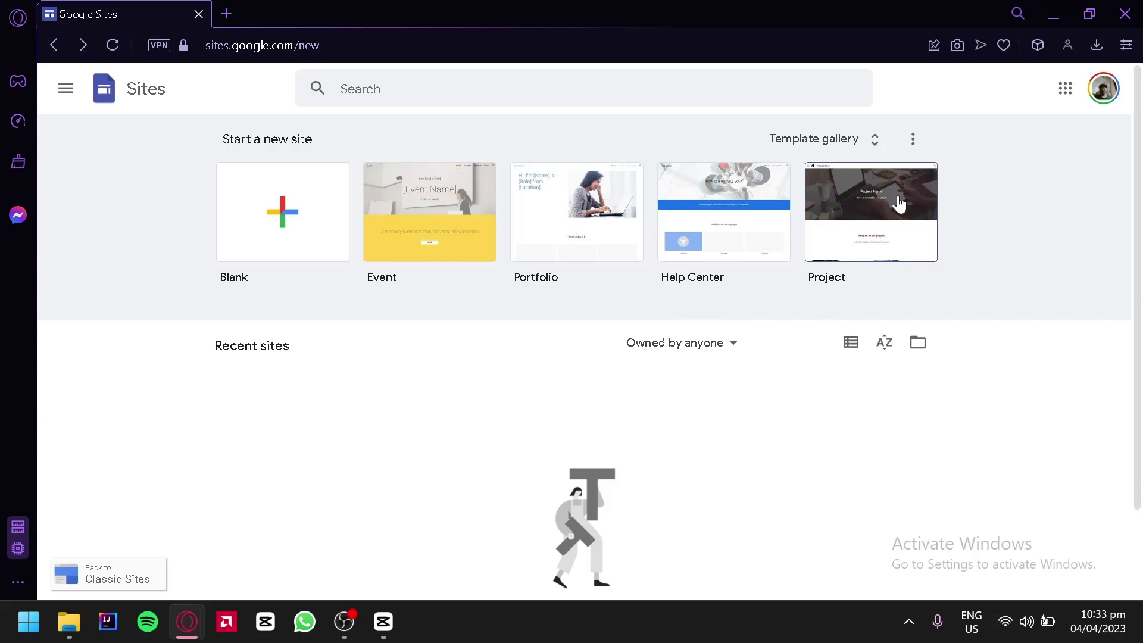
click(840, 152)
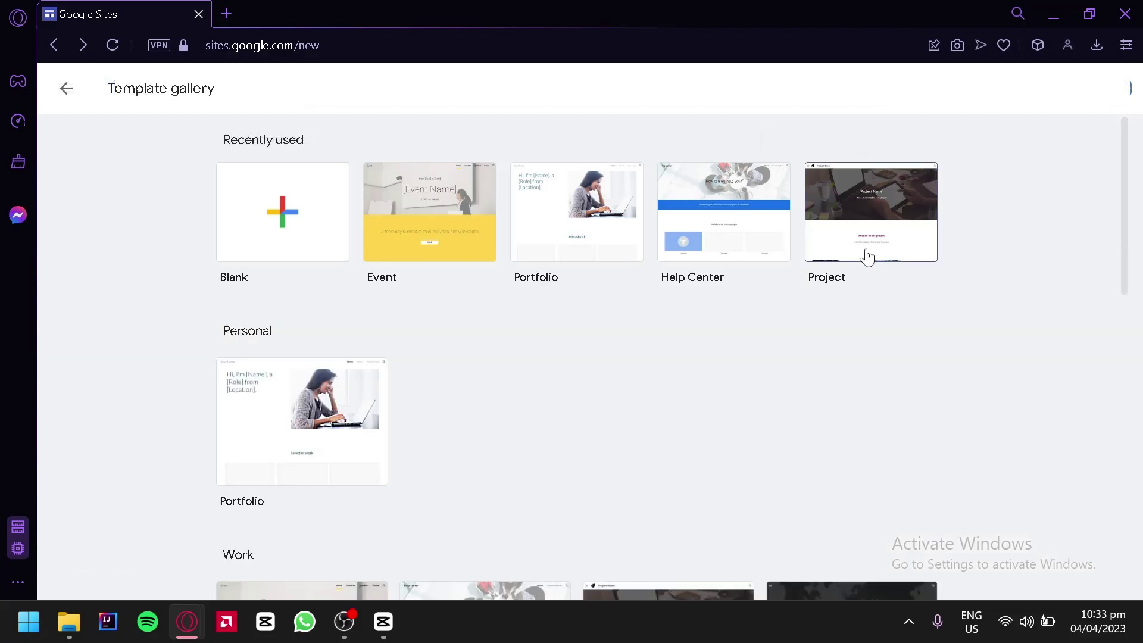
scroll(940, 303, down, 4)
scroll(951, 323, down, 2)
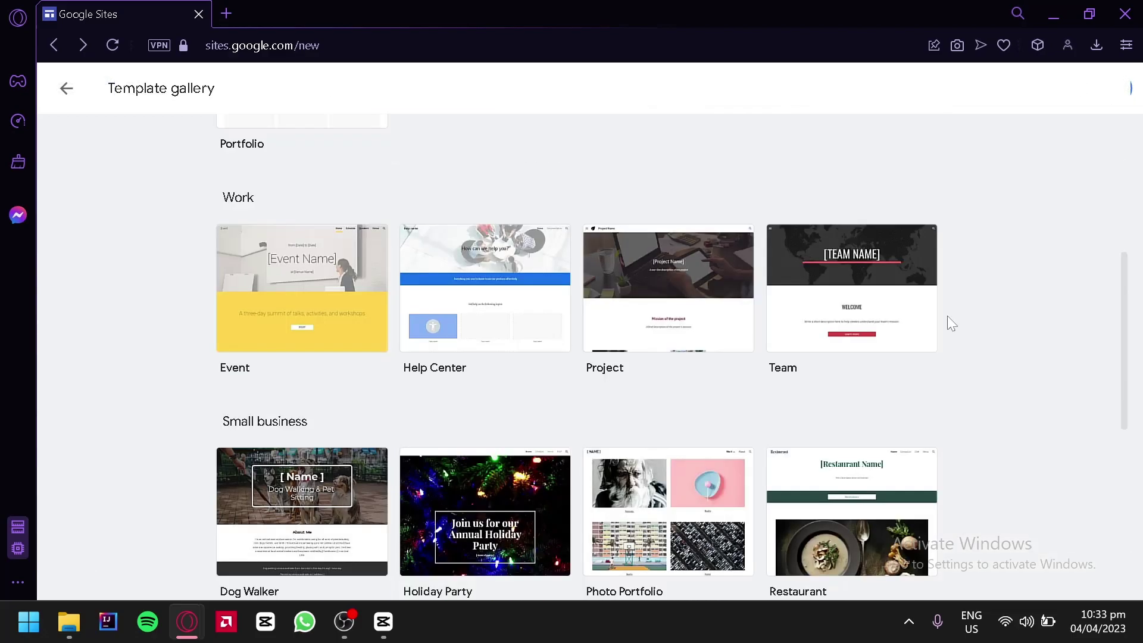
scroll(951, 324, down, 4)
scroll(951, 324, up, 4)
scroll(945, 317, down, 7)
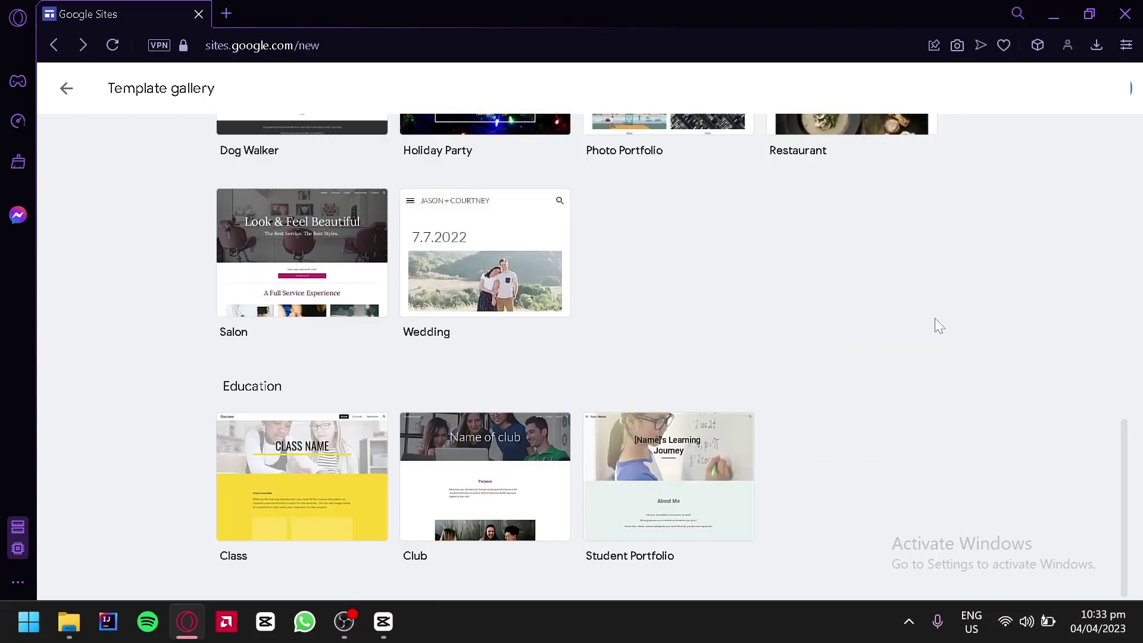
scroll(944, 301, up, 4)
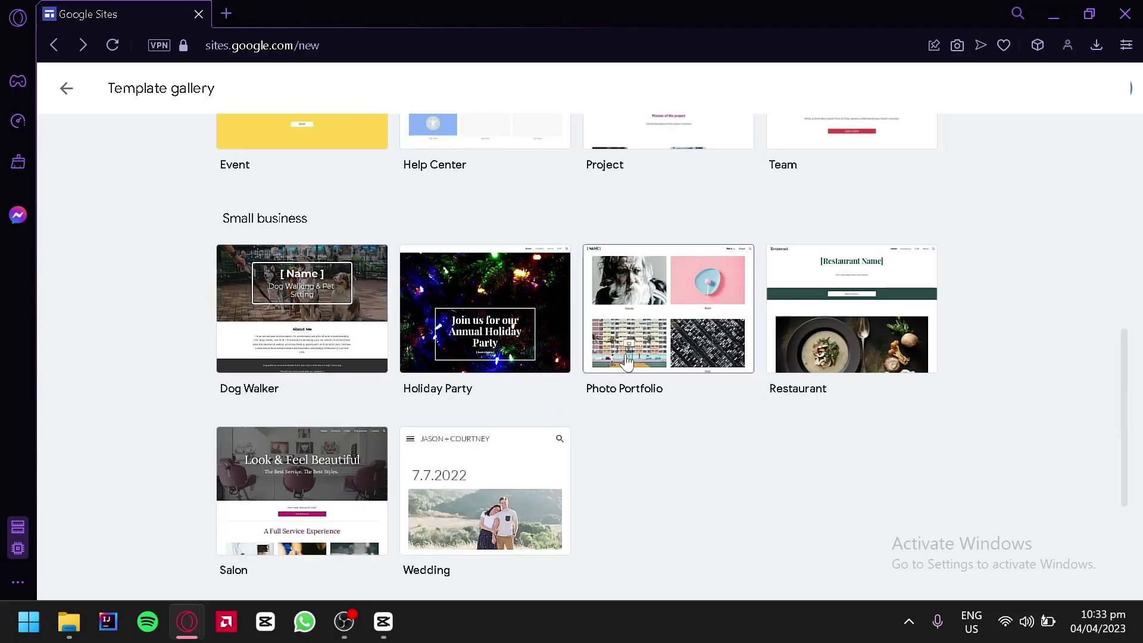
scroll(676, 452, down, 2)
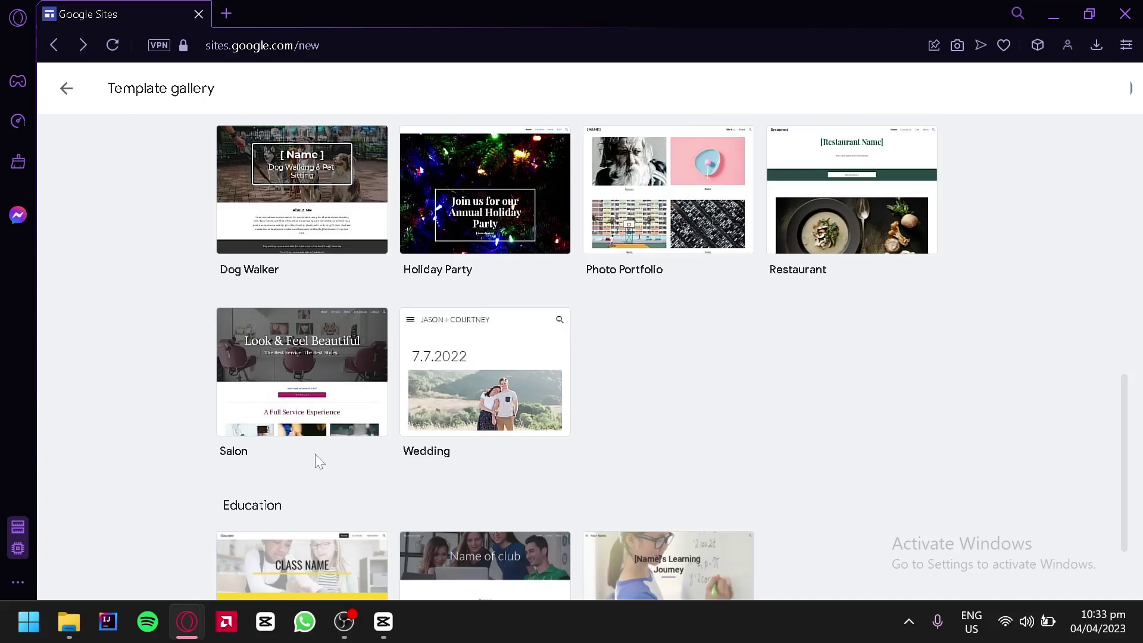
scroll(580, 320, down, 2)
scroll(579, 320, up, 6)
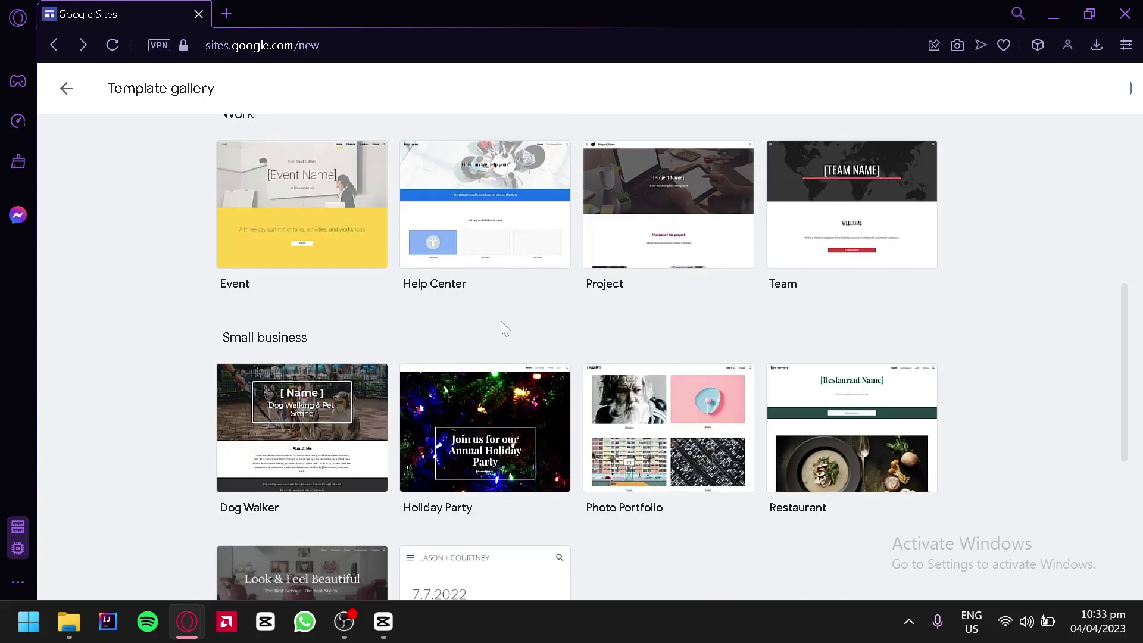
scroll(510, 350, down, 4)
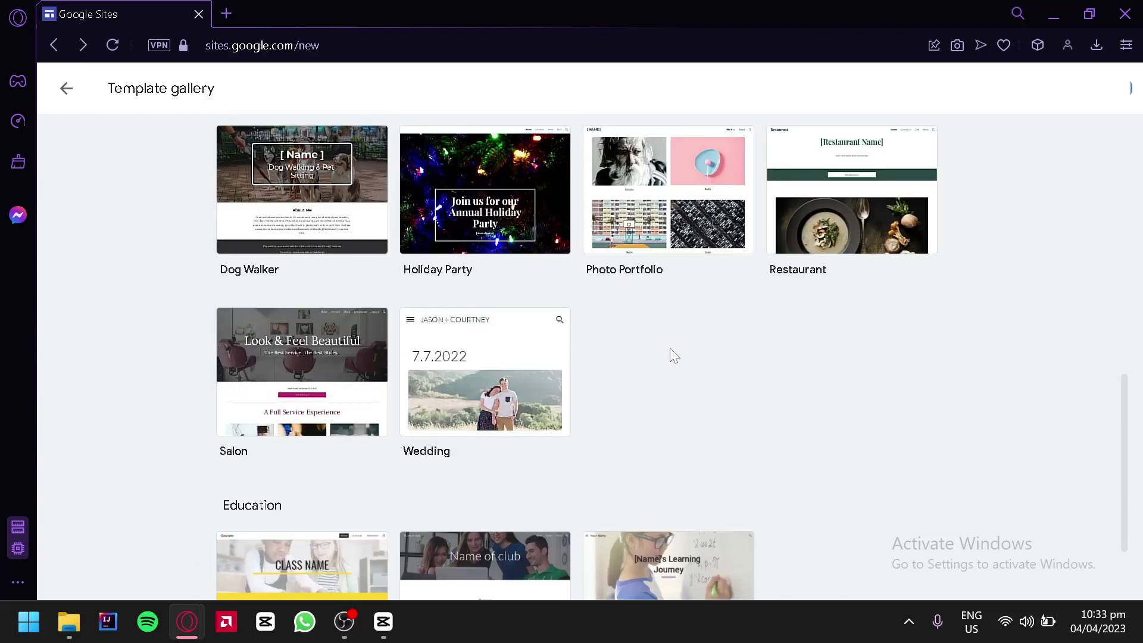
scroll(670, 355, up, 8)
scroll(676, 353, up, 3)
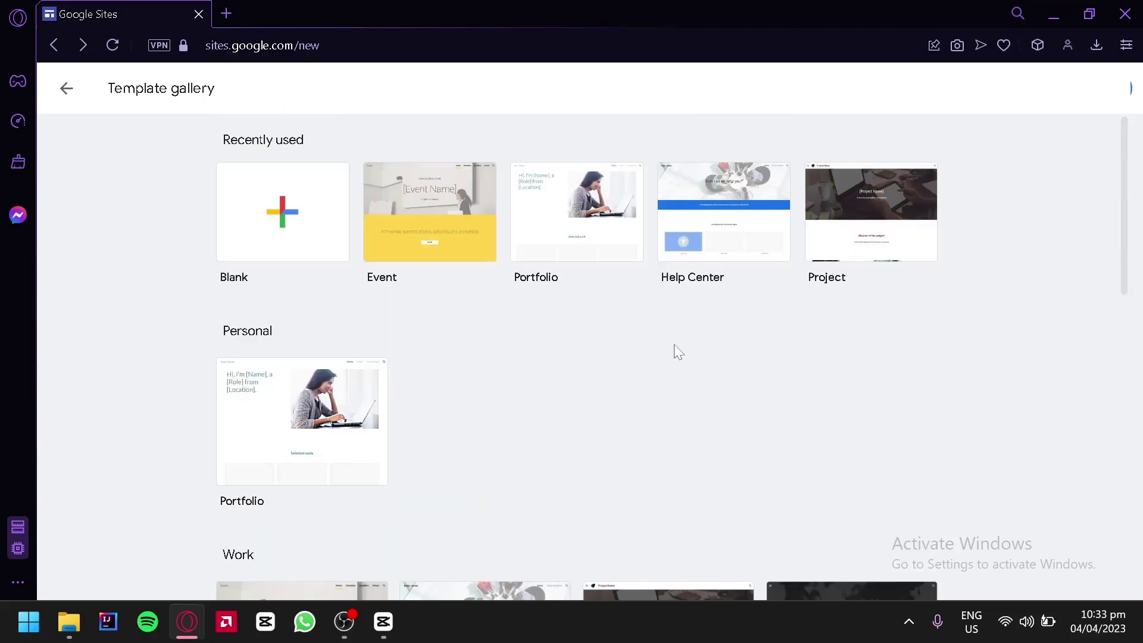
scroll(689, 322, down, 12)
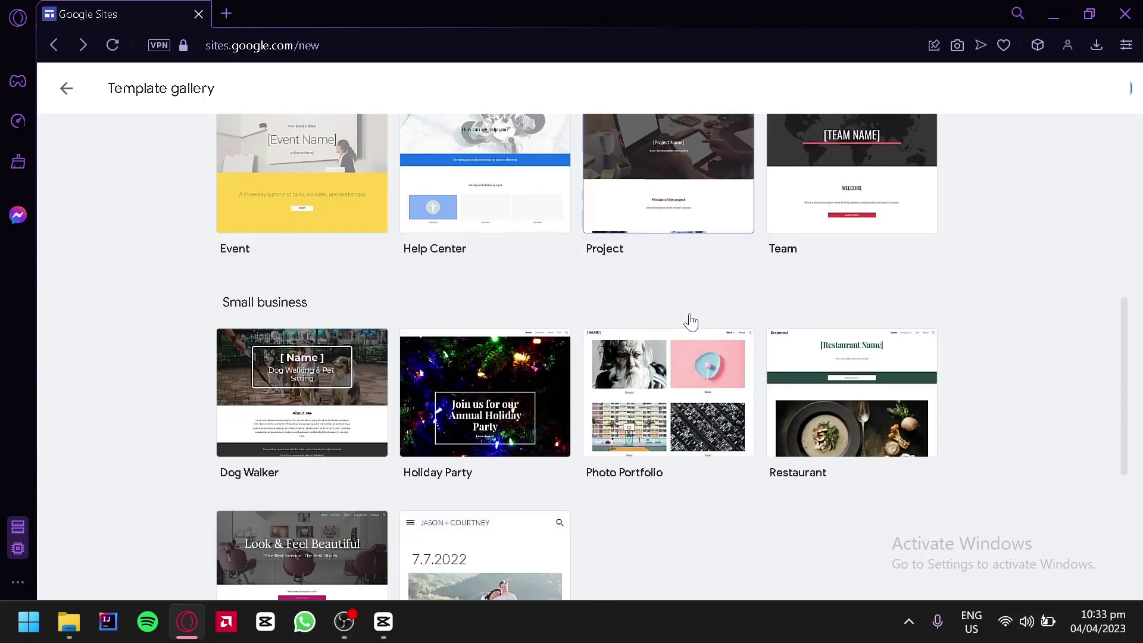
scroll(690, 322, up, 4)
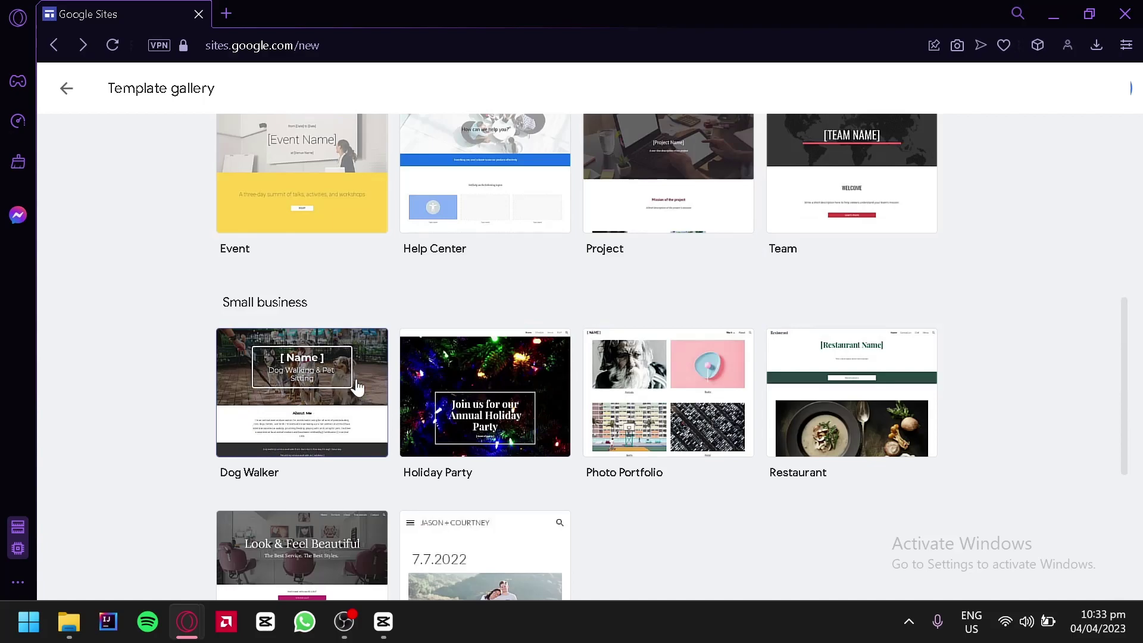
scroll(417, 332, down, 5)
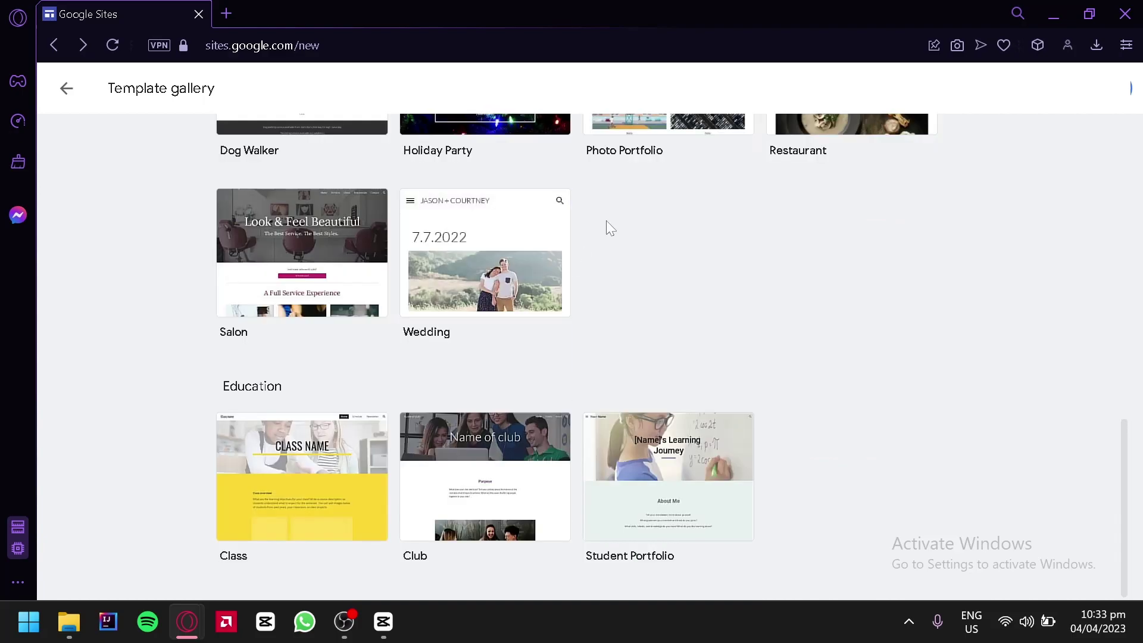
scroll(625, 250, up, 4)
scroll(626, 312, up, 4)
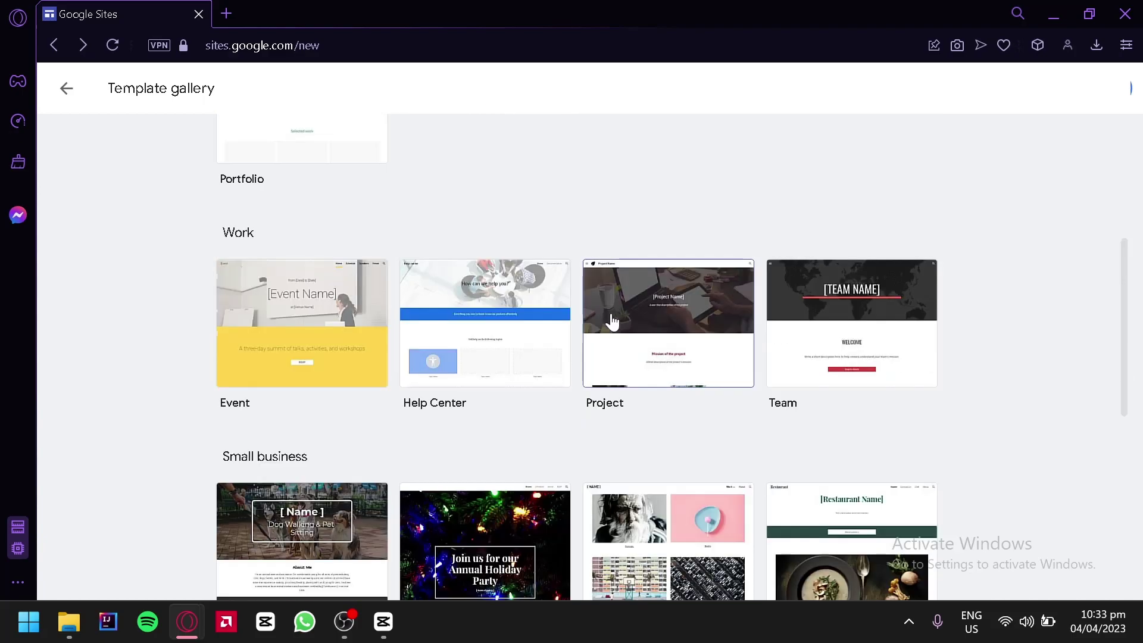
scroll(611, 322, up, 5)
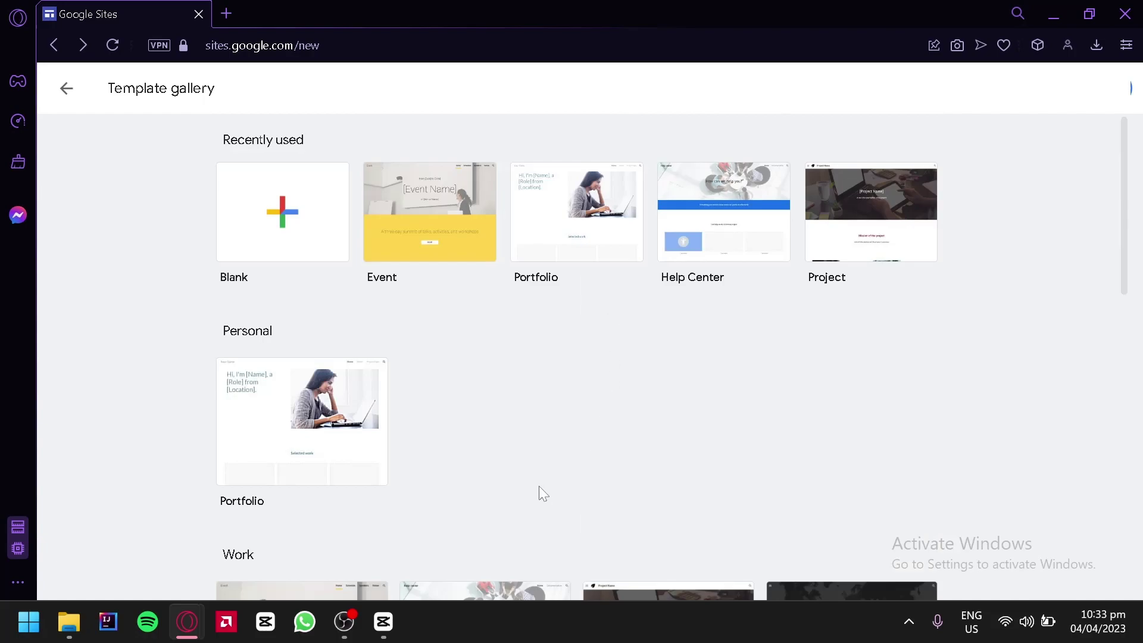
click(62, 100)
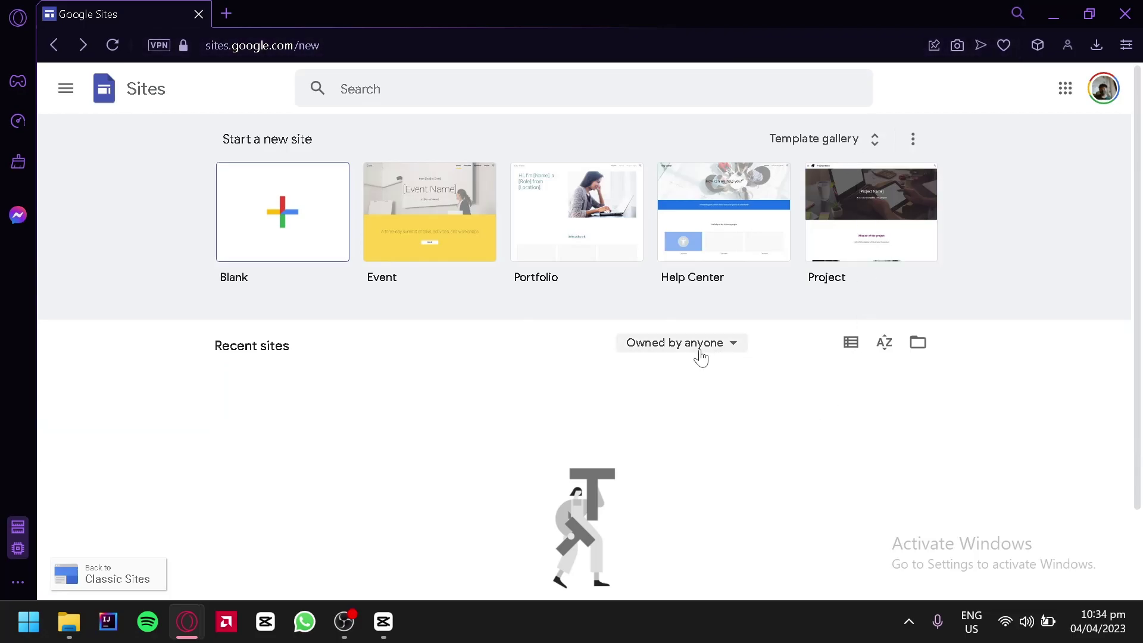
Create a new site from the Blank template on the Google Sites home screen.
scroll(529, 315, down, 2)
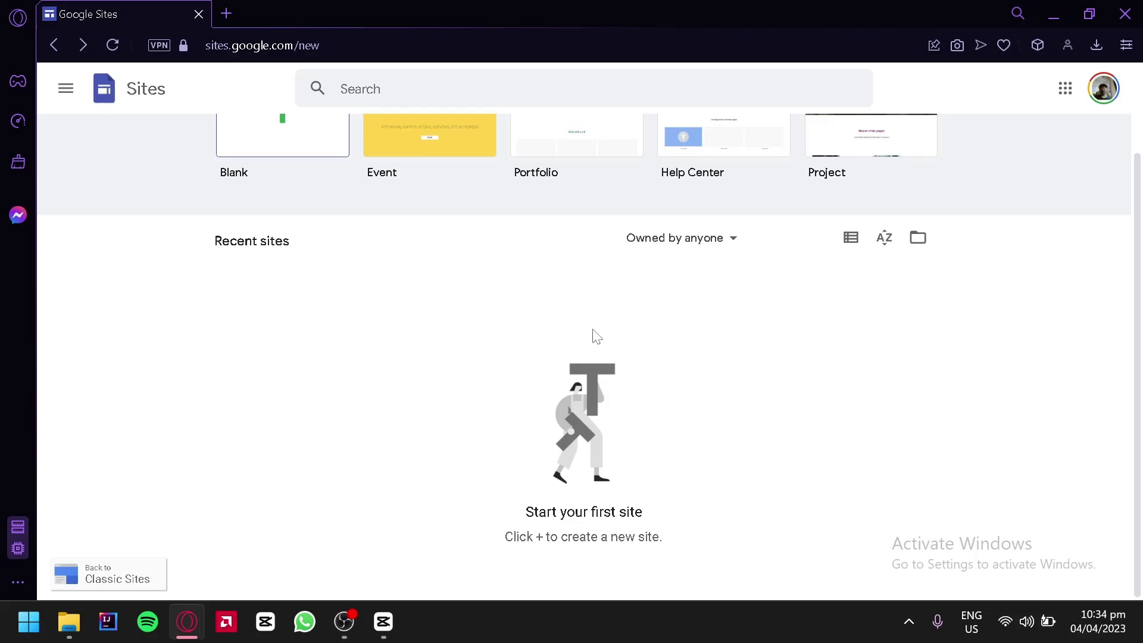
scroll(596, 337, up, 2)
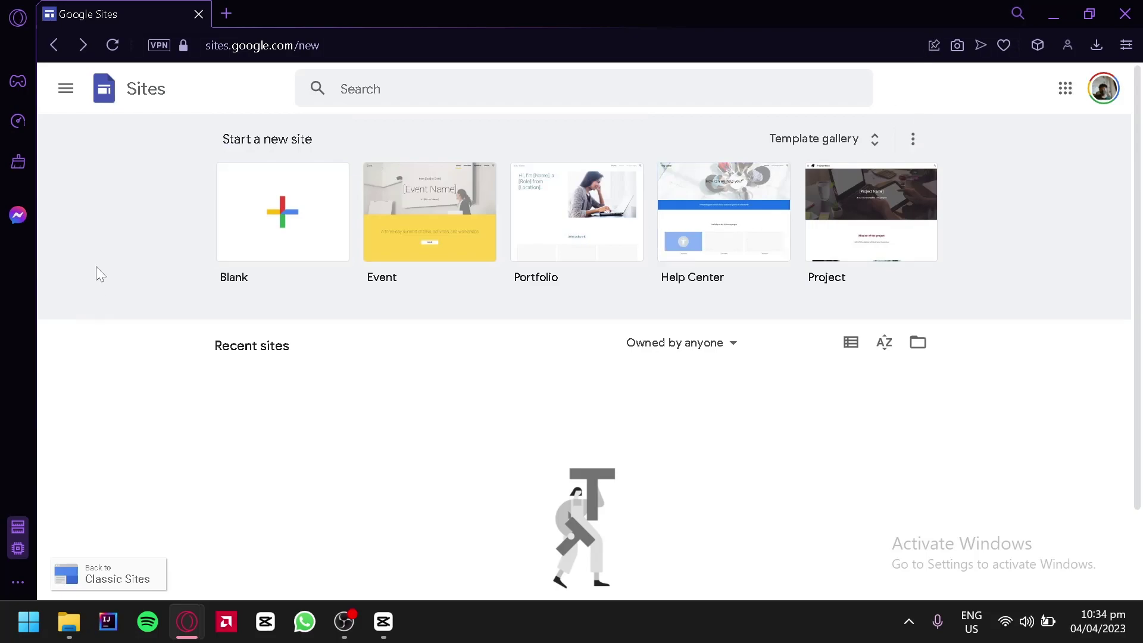
click(66, 89)
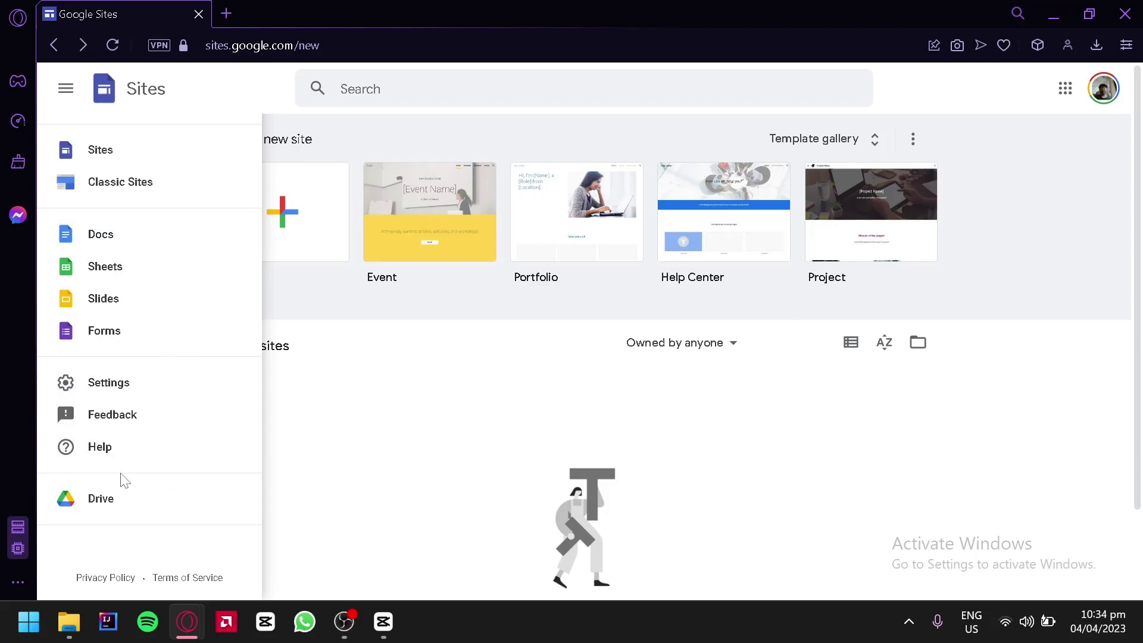
click(541, 350)
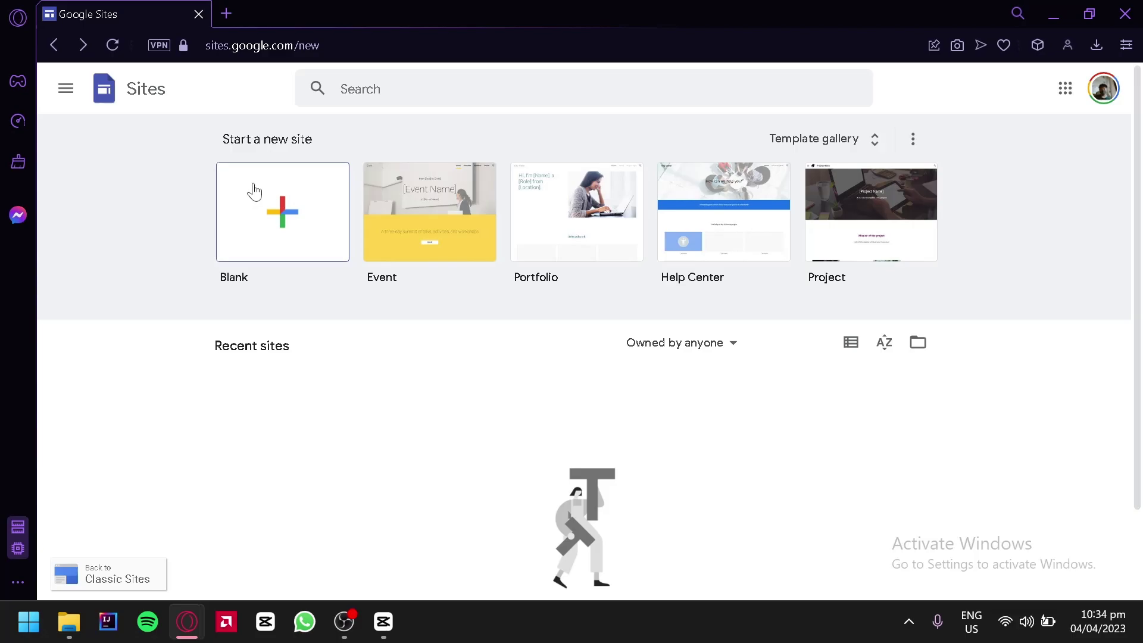
click(279, 239)
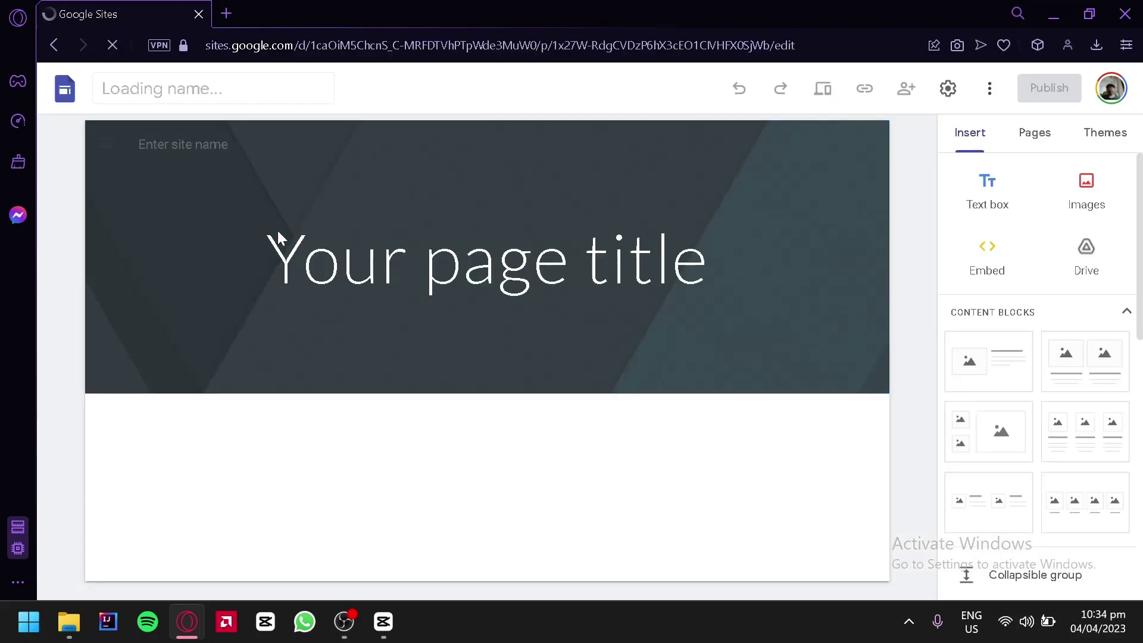
Dismiss the 'Try a template' suggestion and select the new Untitled site's page title.
click(277, 232)
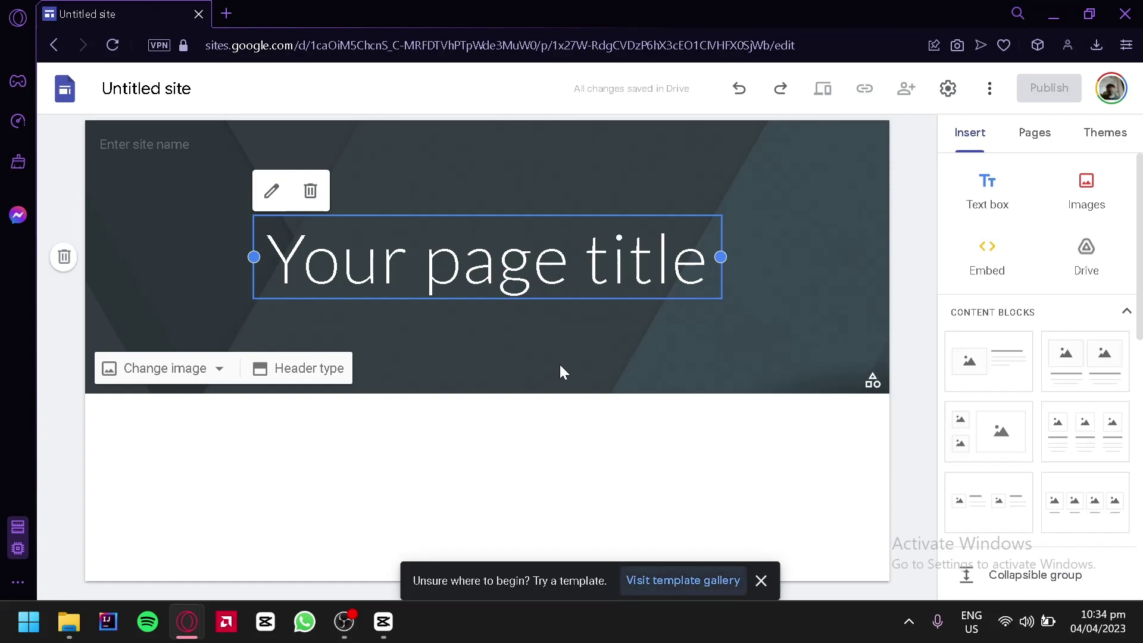
click(760, 581)
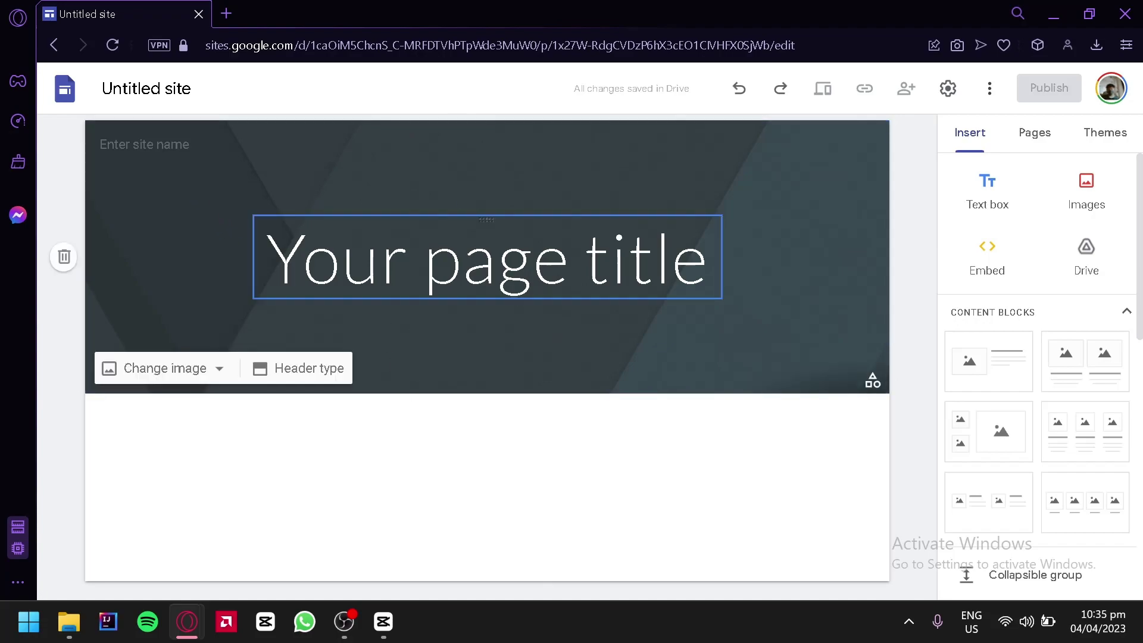
click(497, 262)
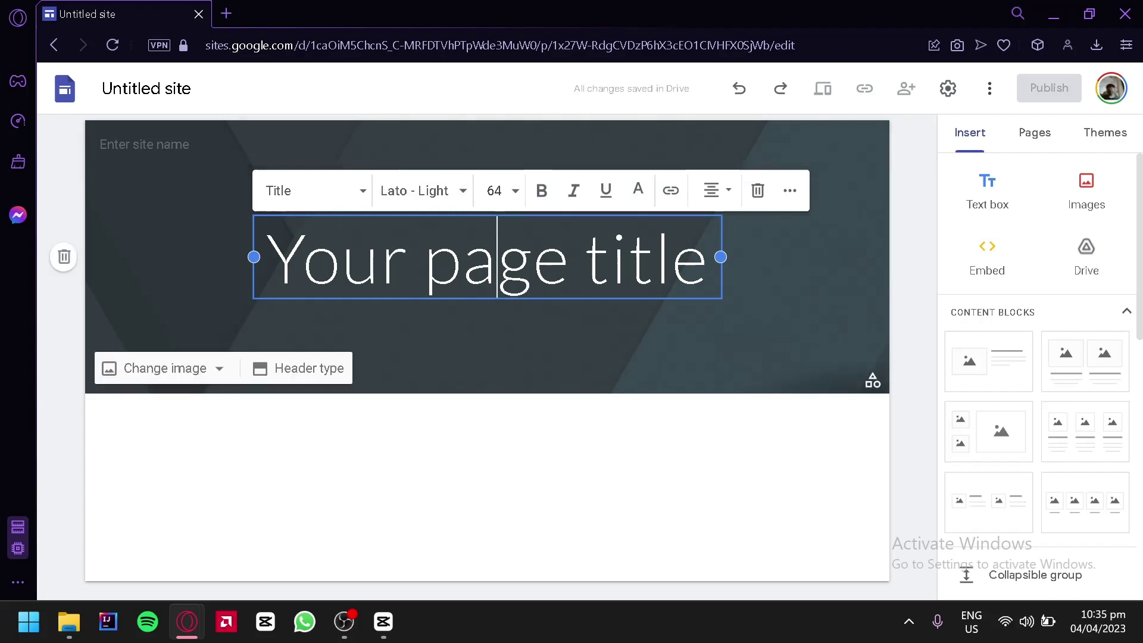
Set the page header to the Title only layout after trying Large banner and Cover.
click(304, 376)
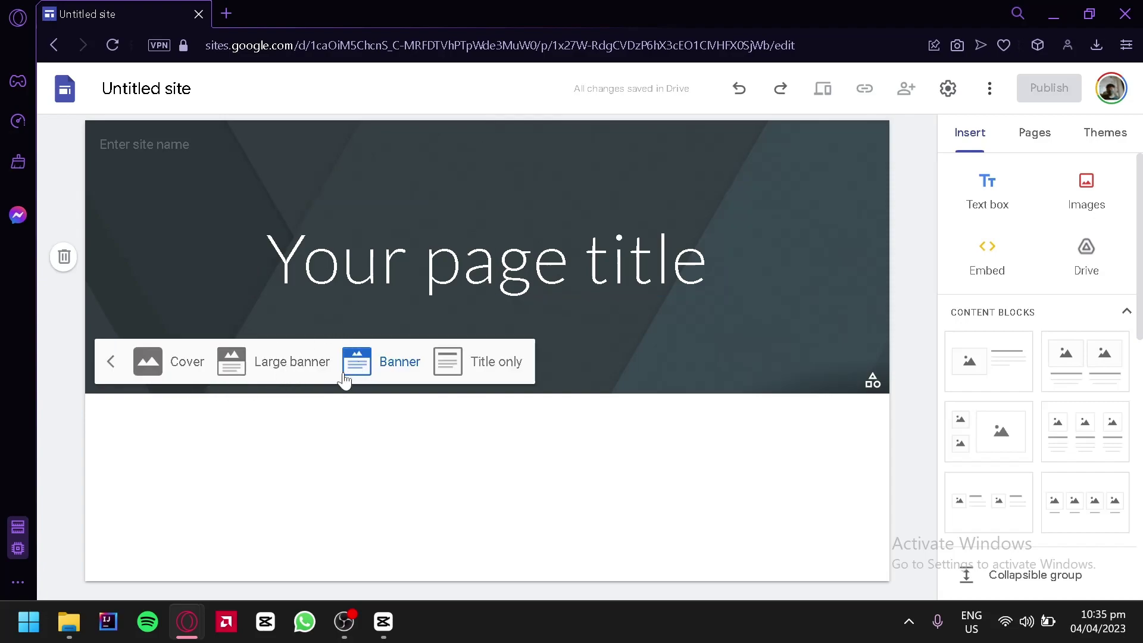
click(262, 363)
click(149, 504)
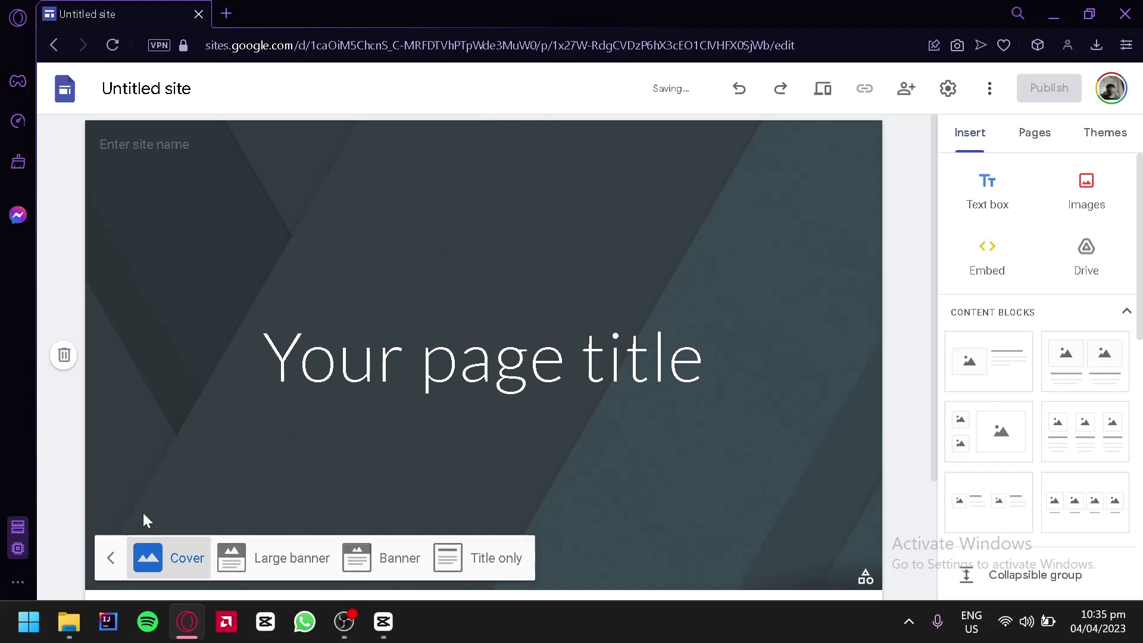
click(470, 572)
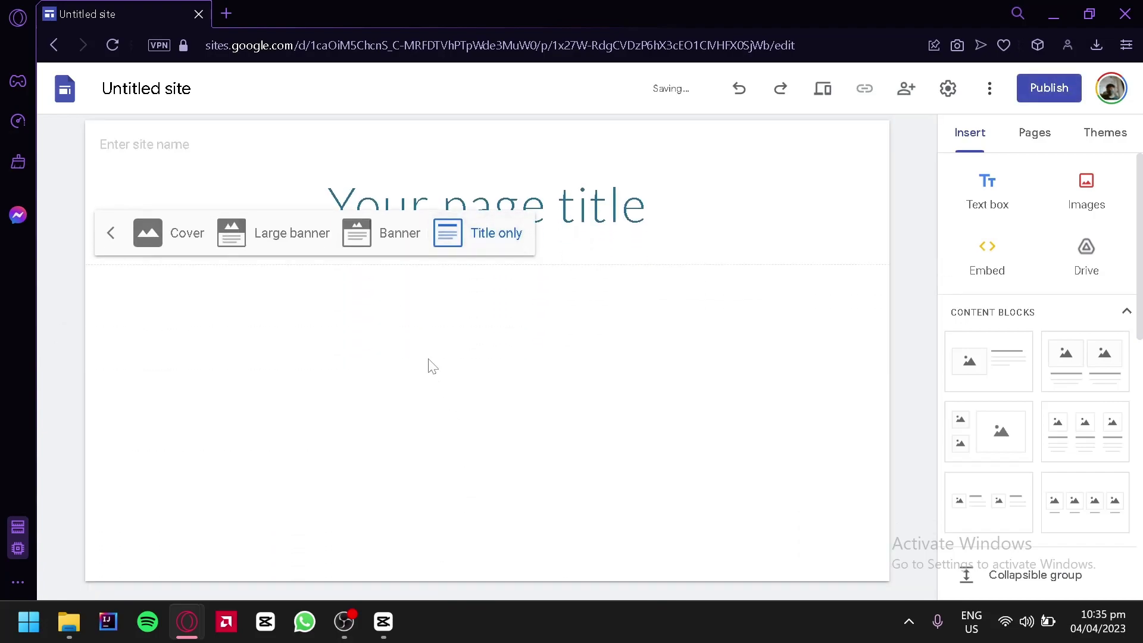
Preview the site at tablet and phone sizes, then return to the editor.
click(840, 92)
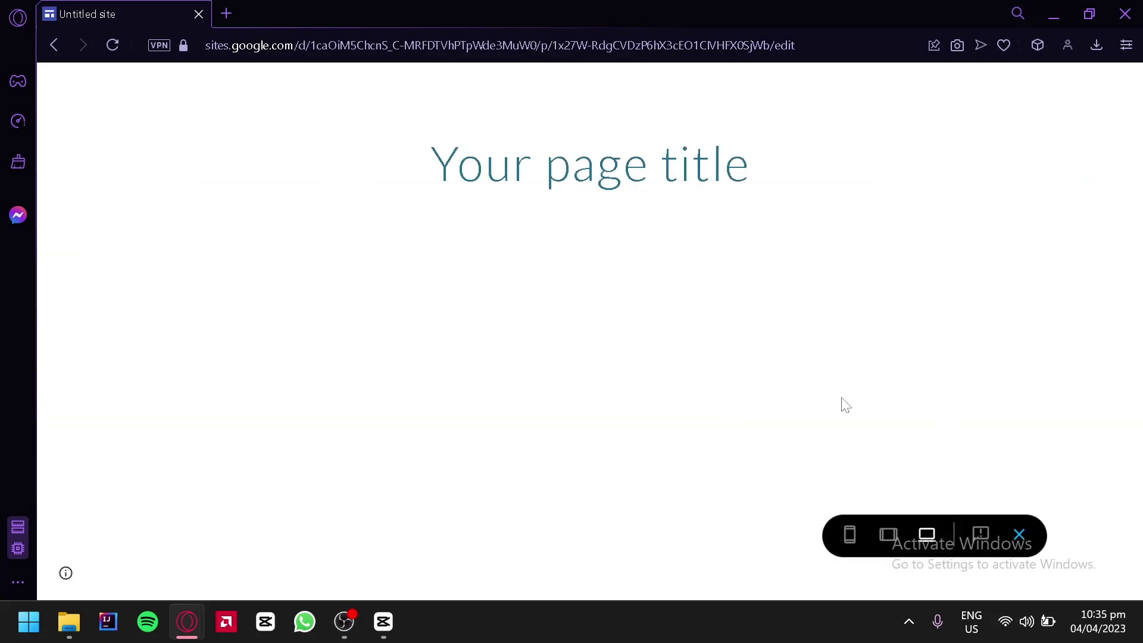
click(887, 535)
click(849, 534)
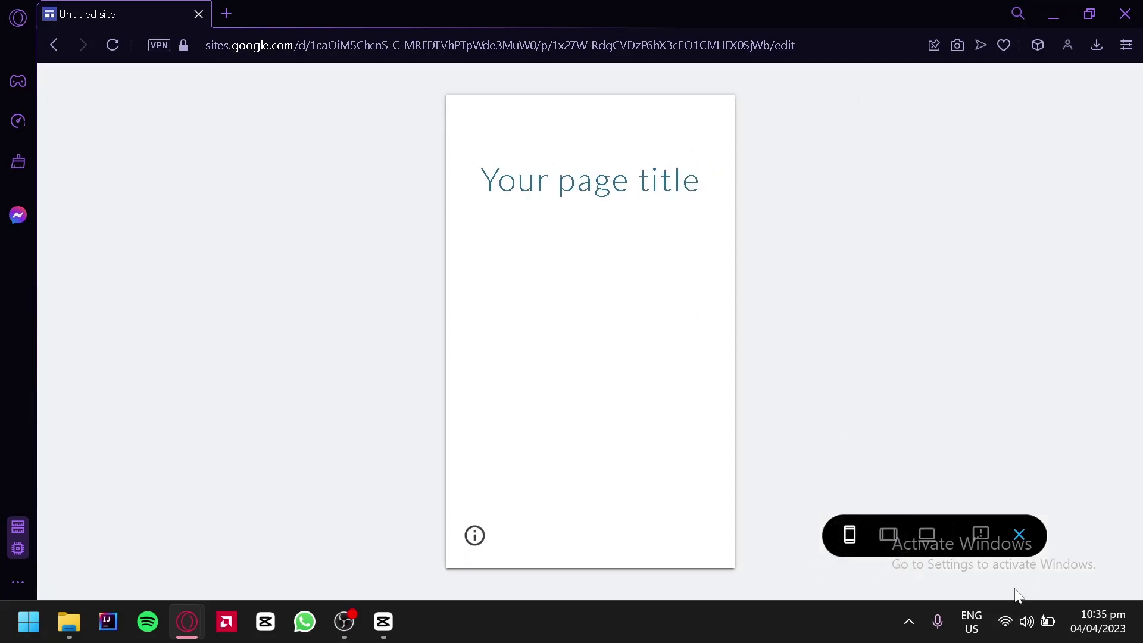
click(1019, 534)
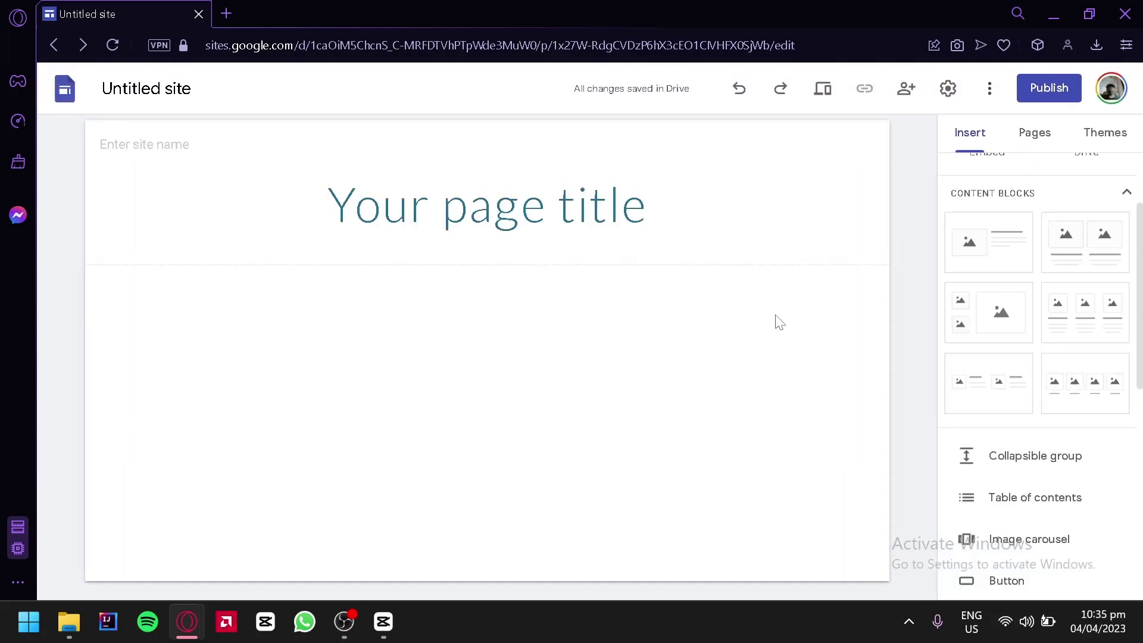
Insert a text box directly below the page title and bring up the Images options.
scroll(988, 336, up, 2)
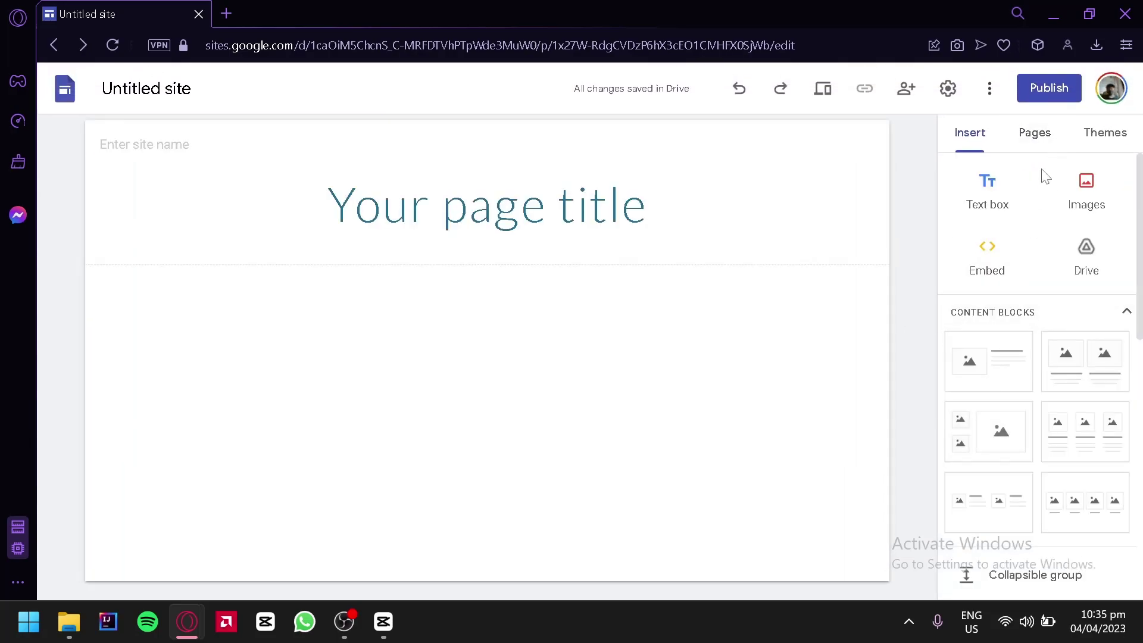
scroll(1006, 286, down, 2)
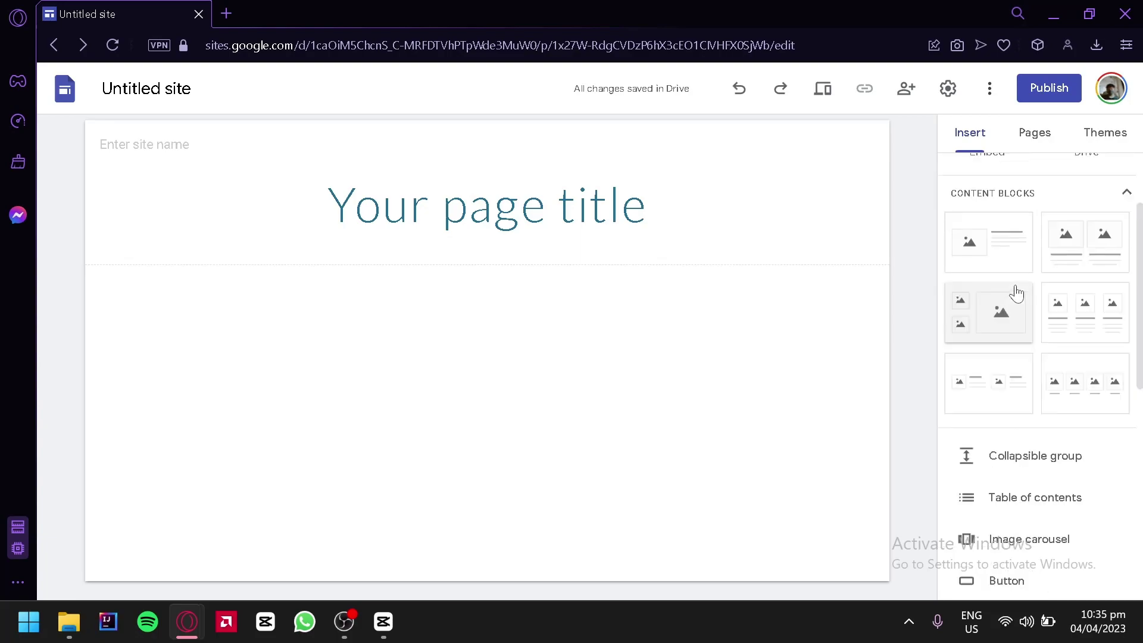
scroll(1012, 291, up, 2)
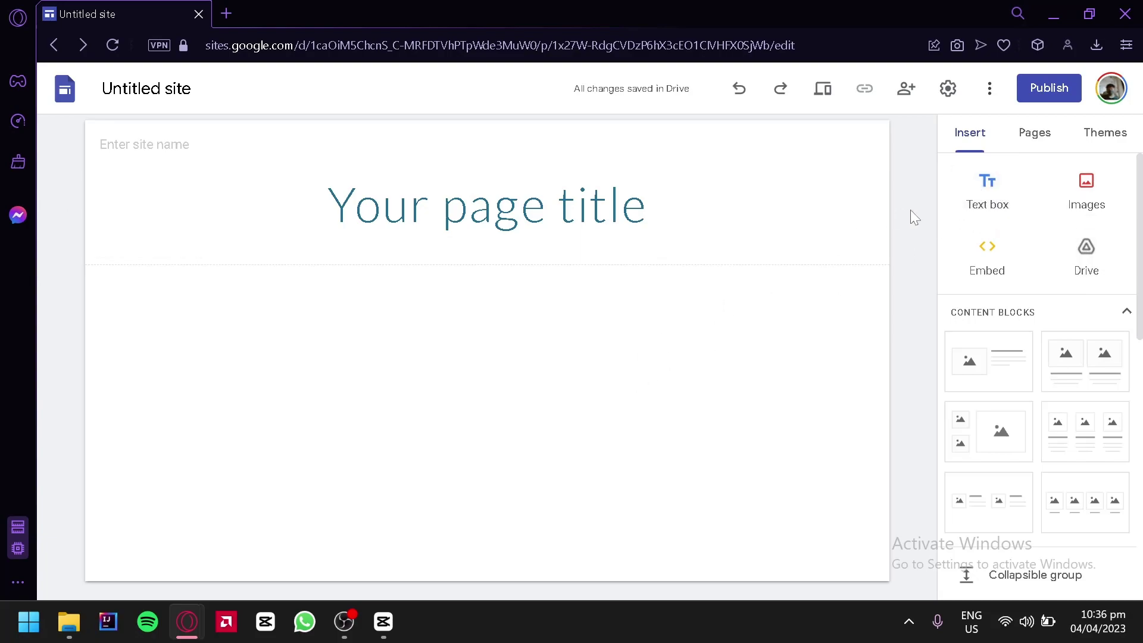
click(964, 191)
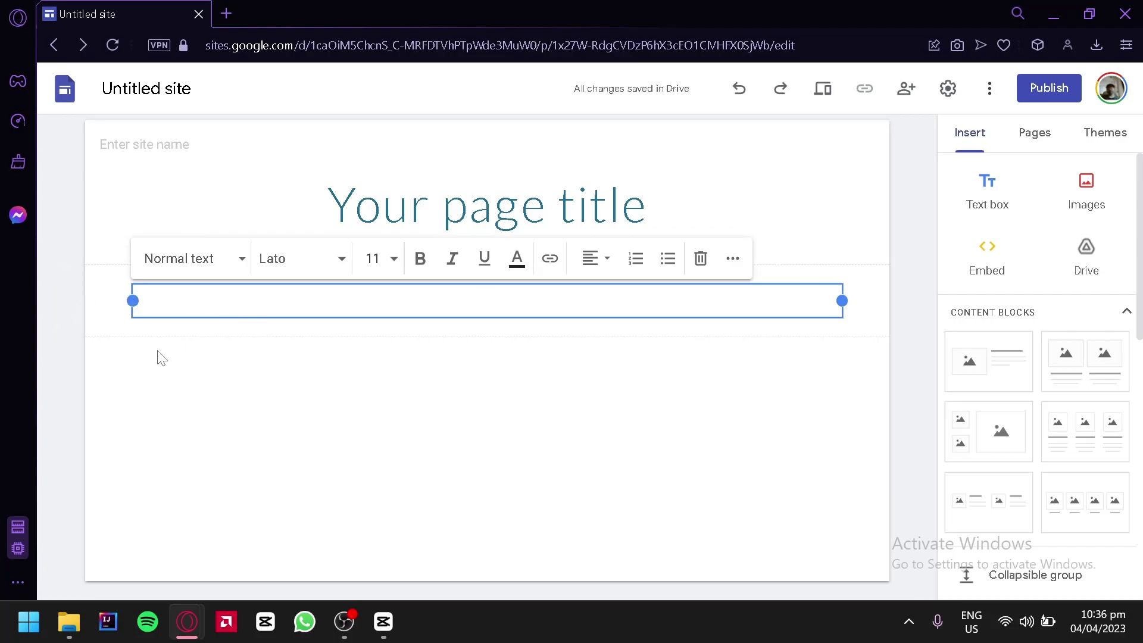
drag(91, 300, 107, 324)
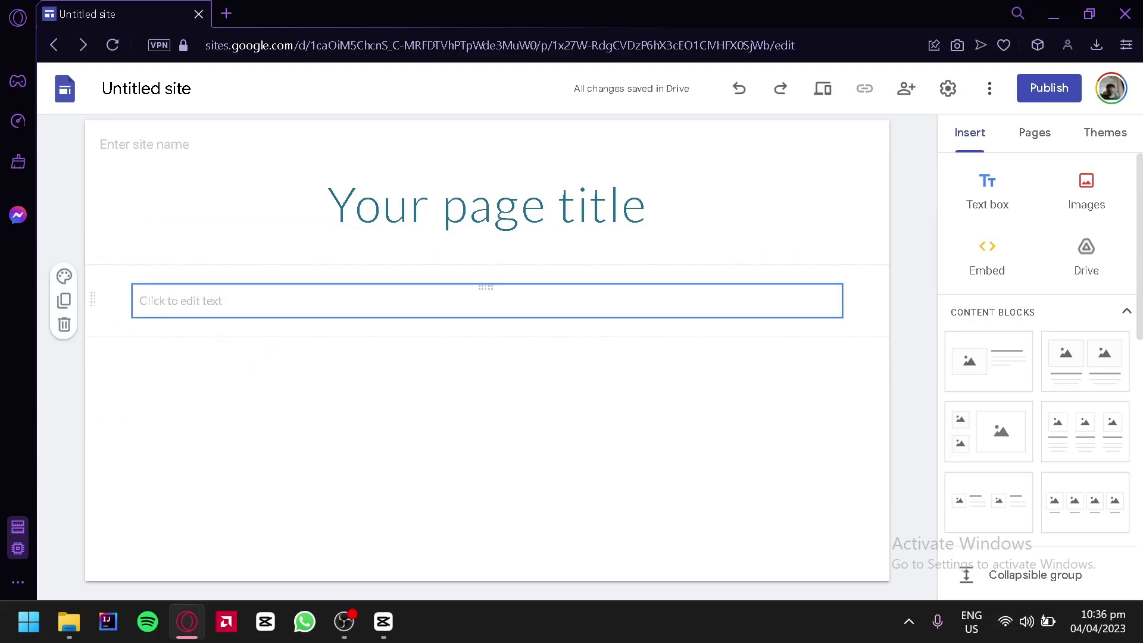
mouse_move(94, 299)
mouse_down()
mouse_move(28, 527)
mouse_move(99, 315)
mouse_up()
click(138, 301)
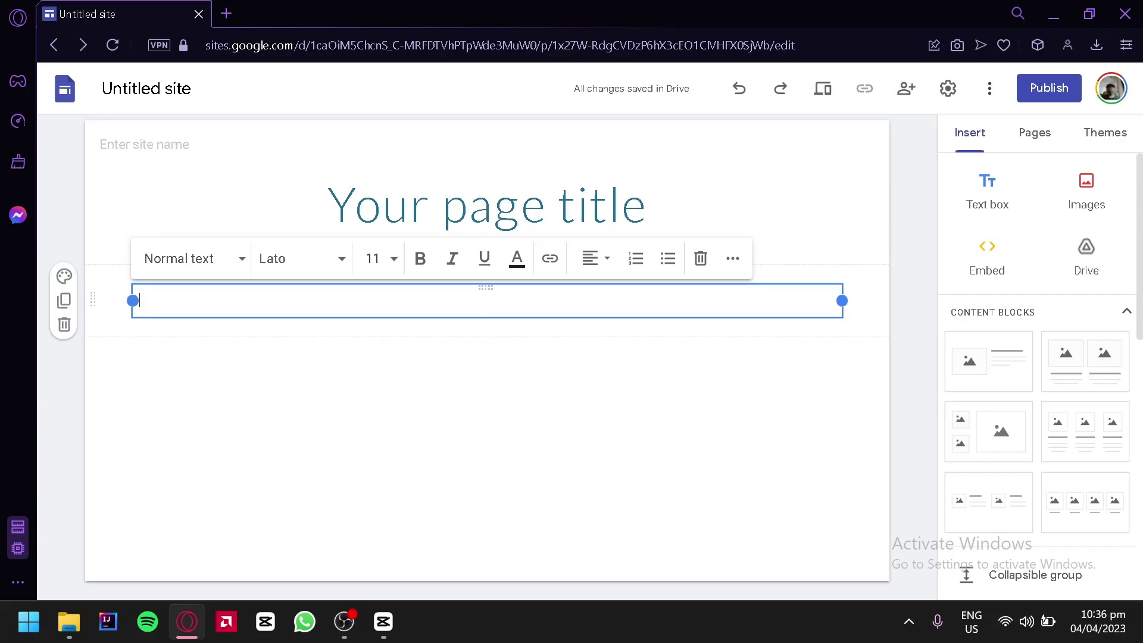
click(267, 352)
click(1087, 185)
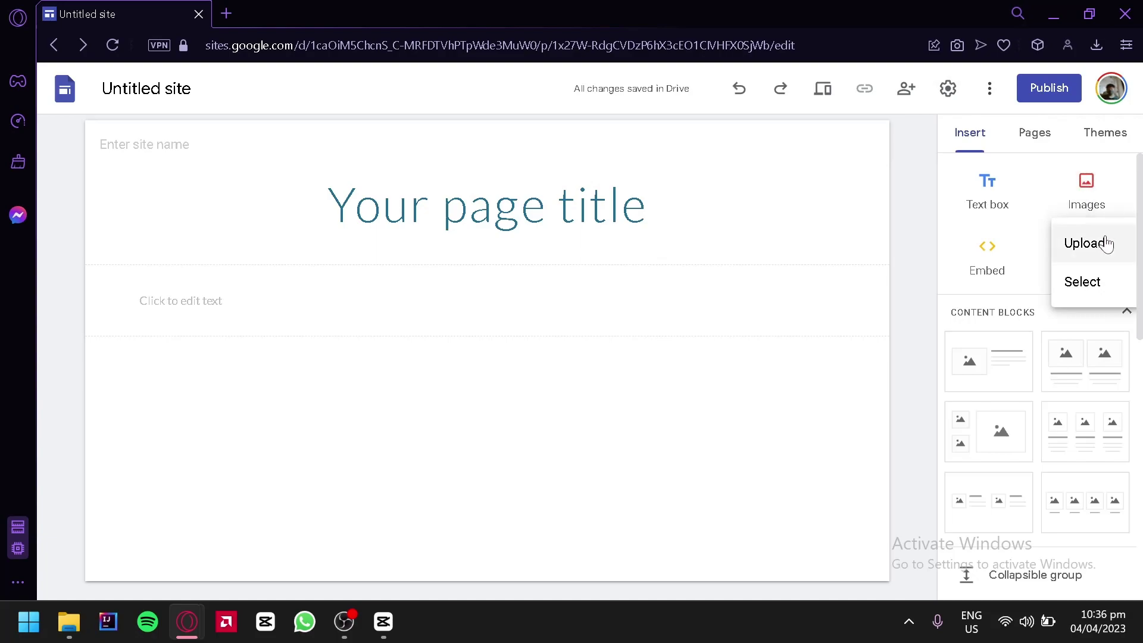
Insert the 6.png photo from Google Drive onto the page.
click(1084, 290)
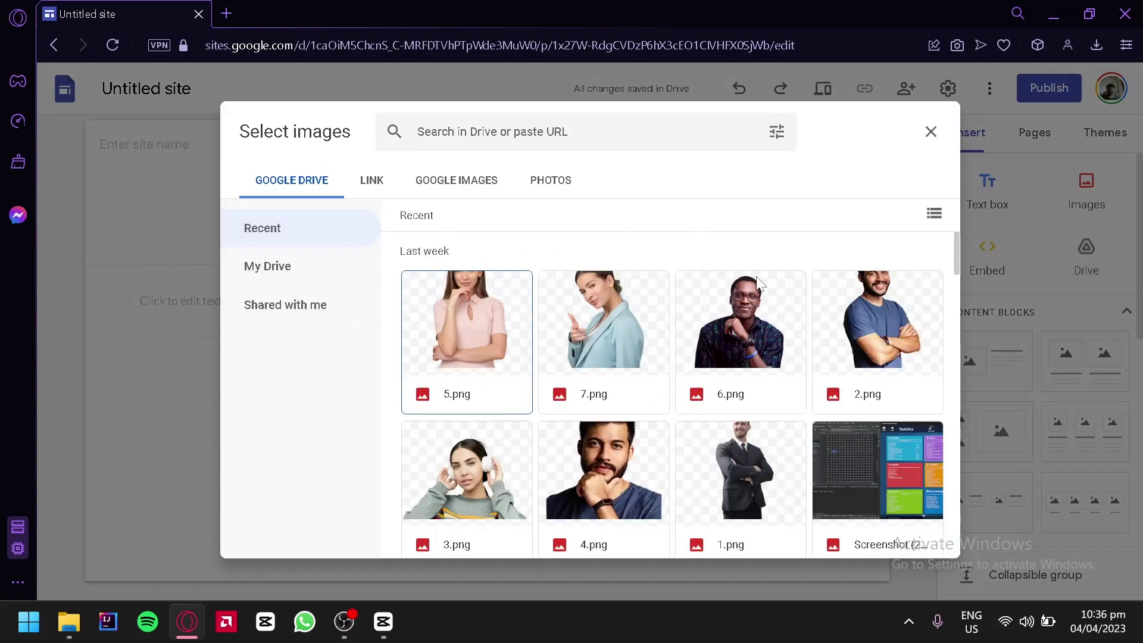
click(747, 331)
click(909, 538)
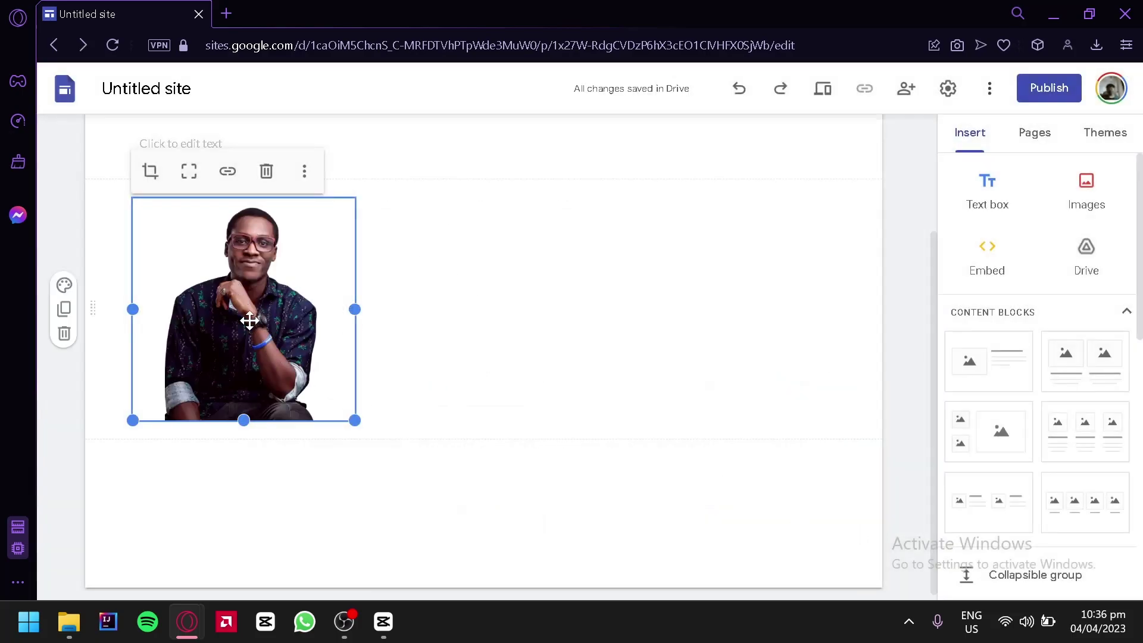
Move the 6.png photo into the right-hand column below the text box.
drag(351, 315, 354, 361)
scroll(354, 360, down, 2)
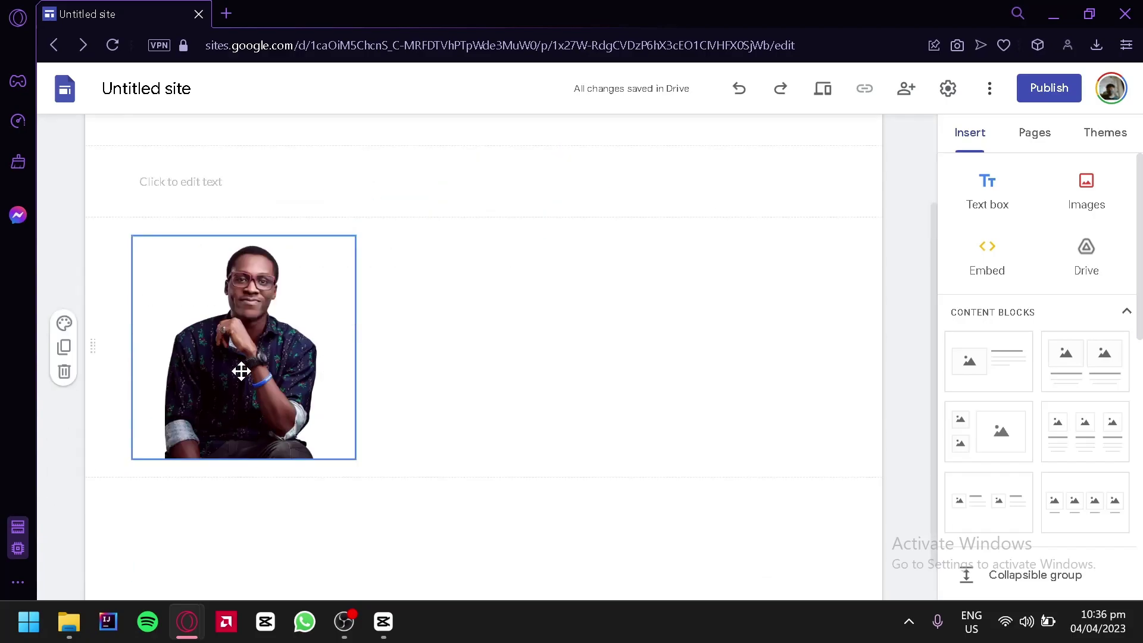
drag(259, 358, 495, 291)
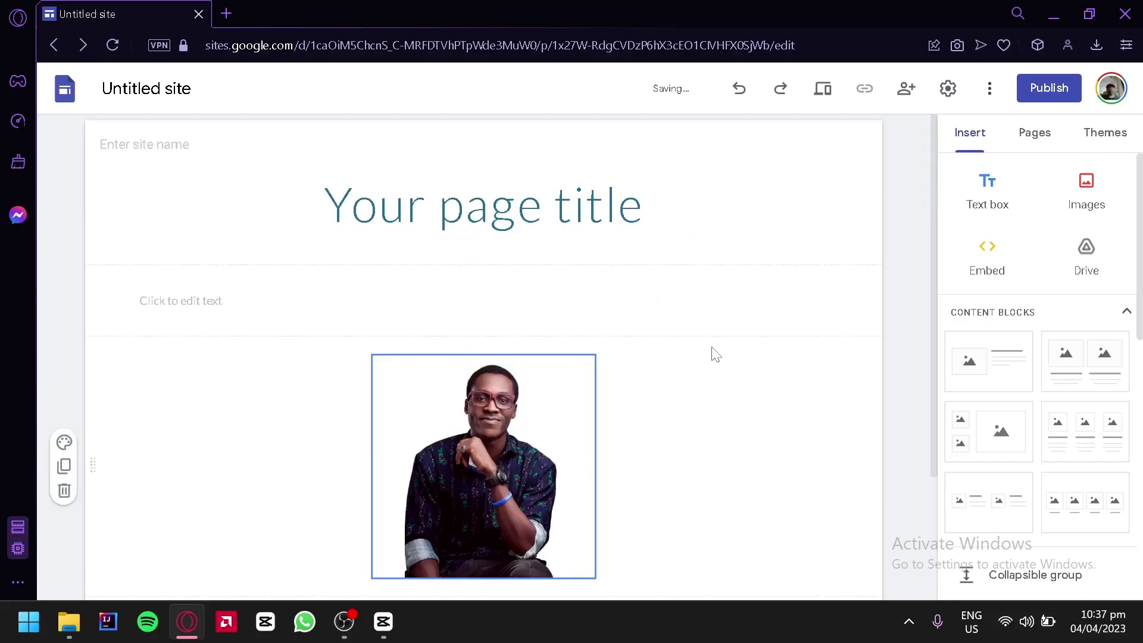
drag(502, 467, 753, 405)
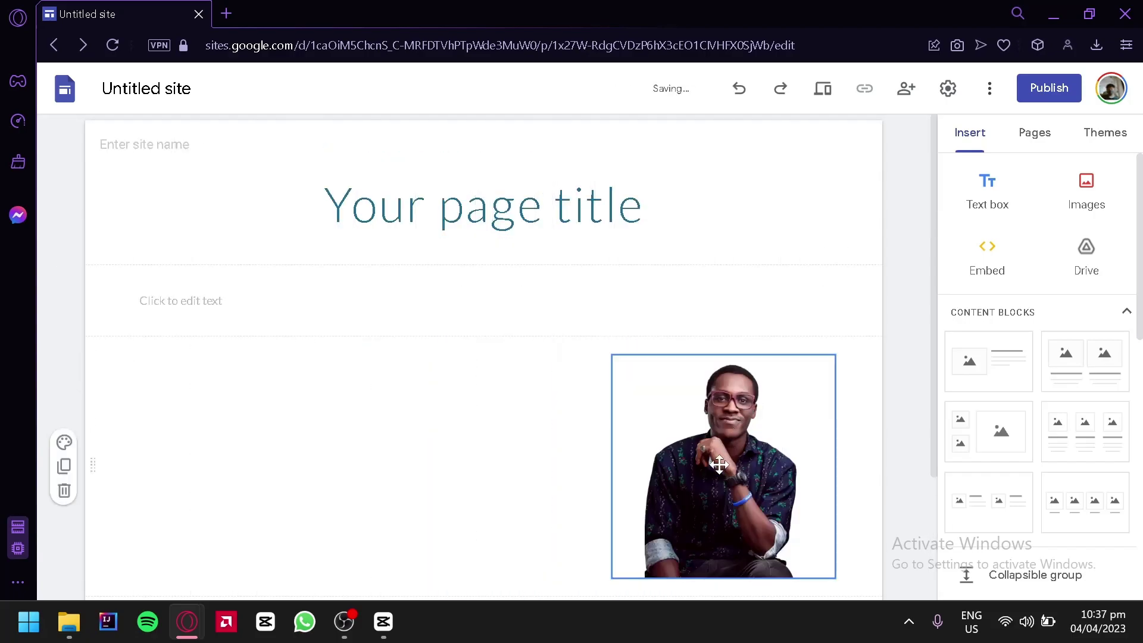
drag(691, 491, 403, 298)
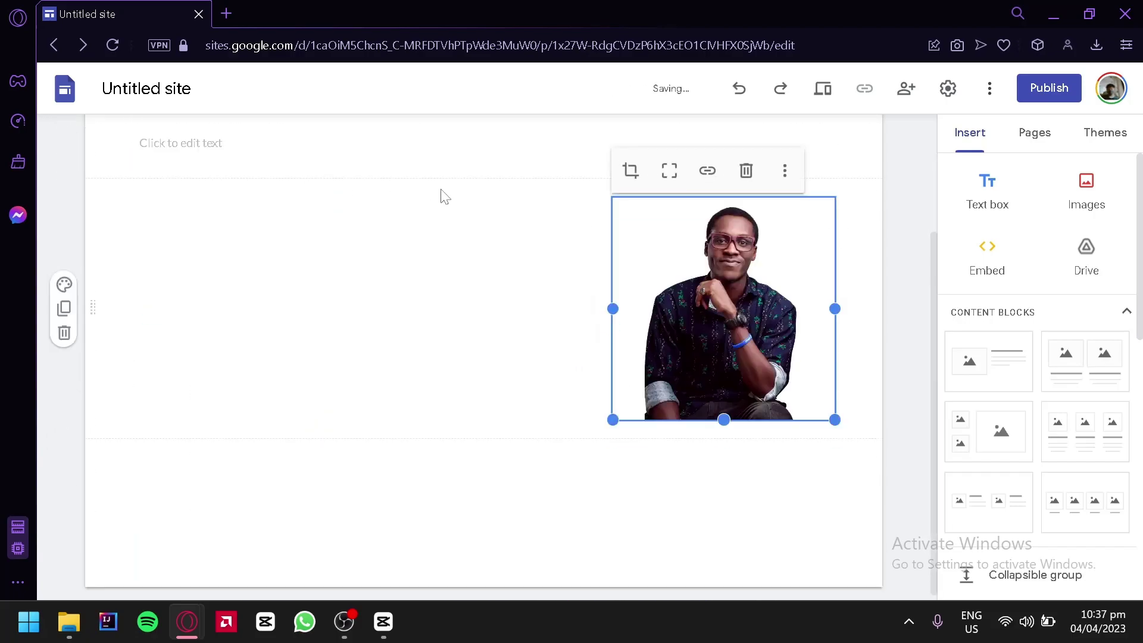
Move the photo to the left, above the text box.
drag(679, 380, 296, 249)
scroll(561, 298, down, 10)
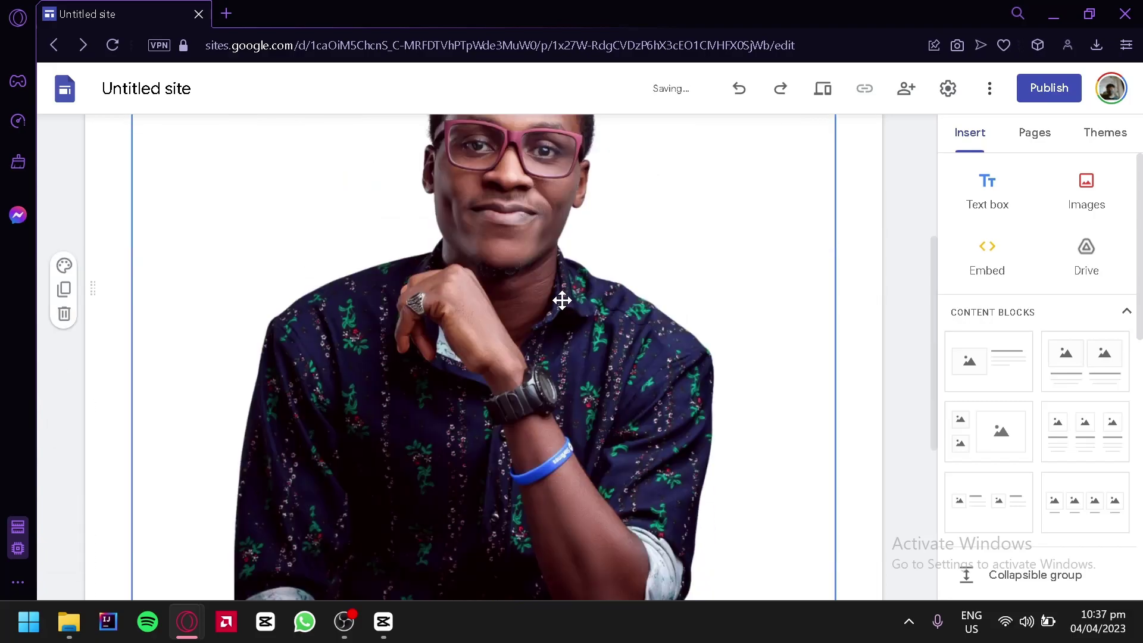
scroll(558, 304, up, 11)
scroll(558, 303, down, 8)
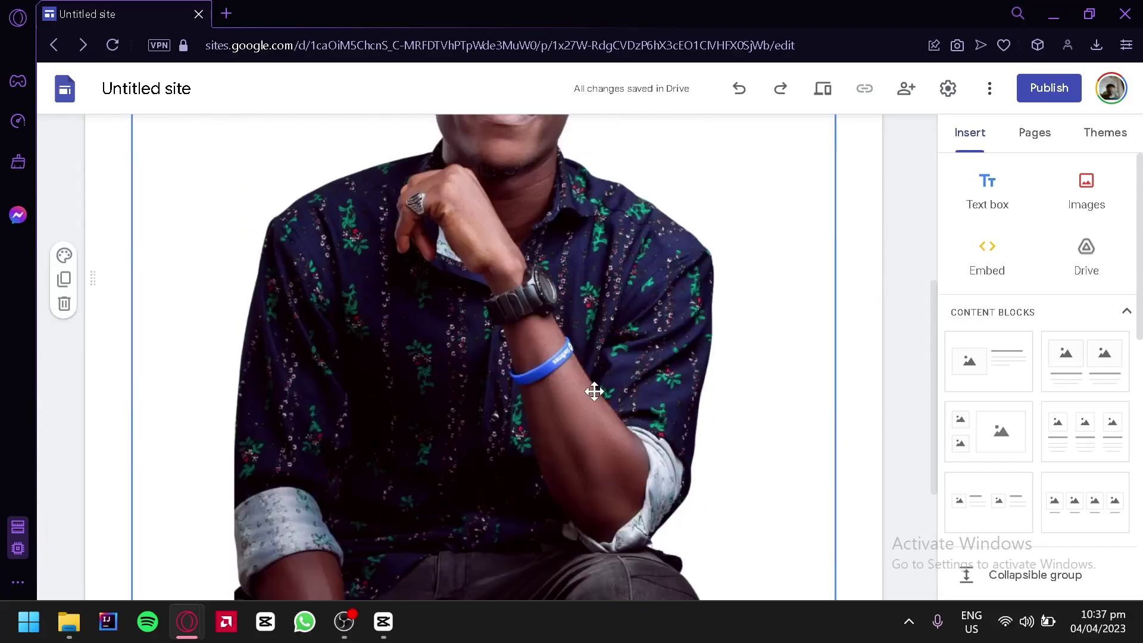
Resize the photo into a narrower block by dragging its corner handle.
click(664, 365)
drag(834, 532, 458, 488)
scroll(458, 482, up, 4)
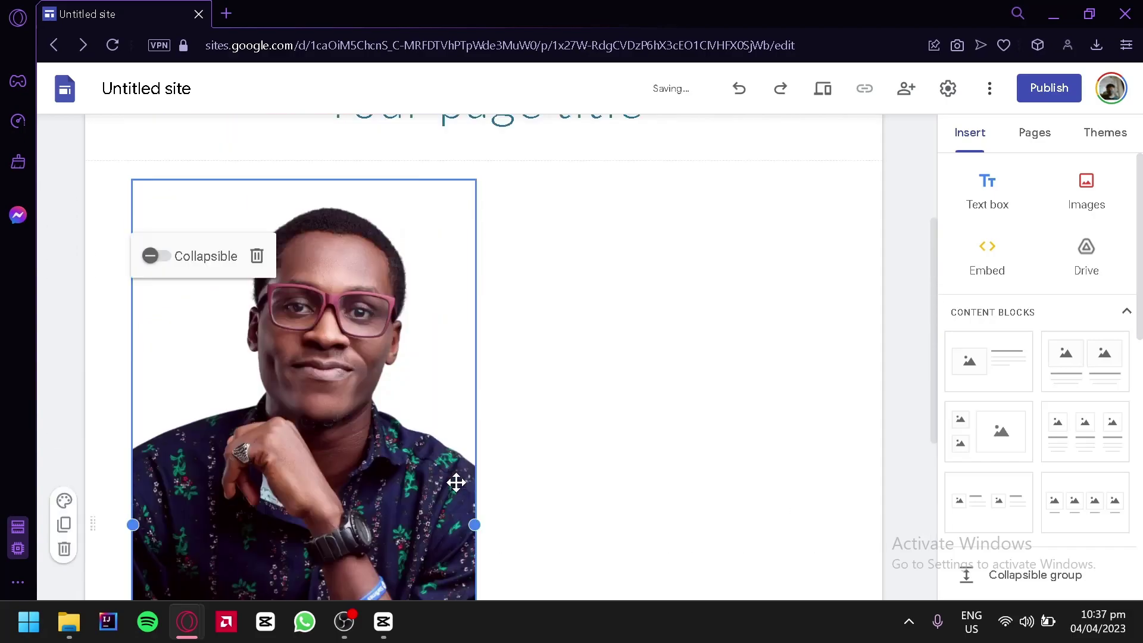
click(307, 191)
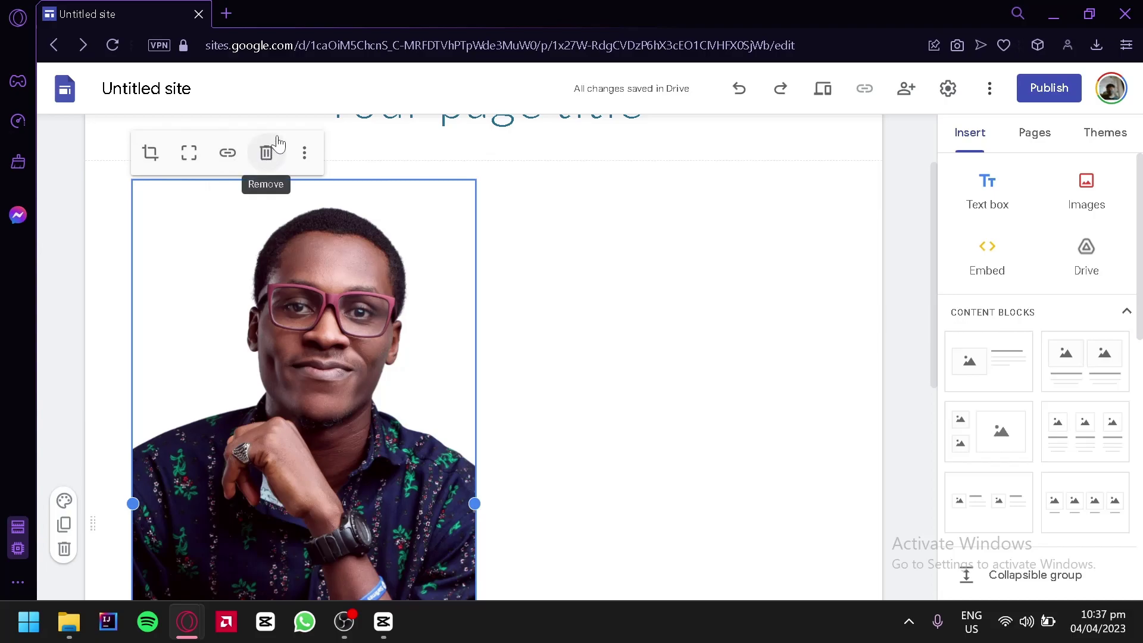
Delete the portrait photo, leaving only the empty text box under the title.
click(304, 152)
mouse_move(355, 215)
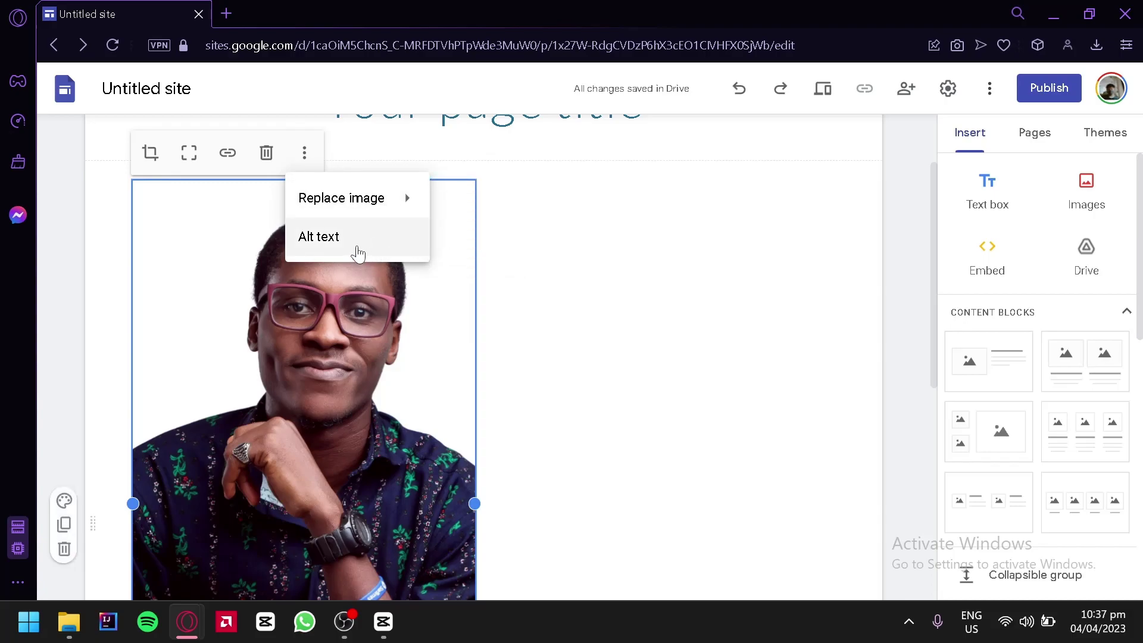
scroll(395, 331, down, 5)
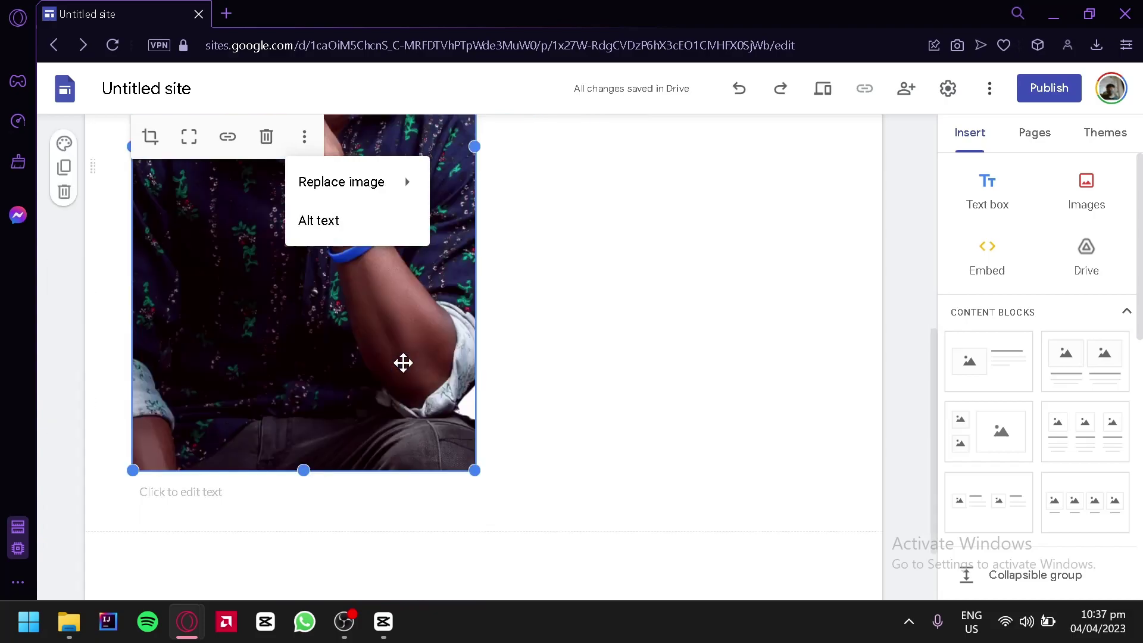
scroll(403, 362, up, 4)
scroll(246, 394, up, 4)
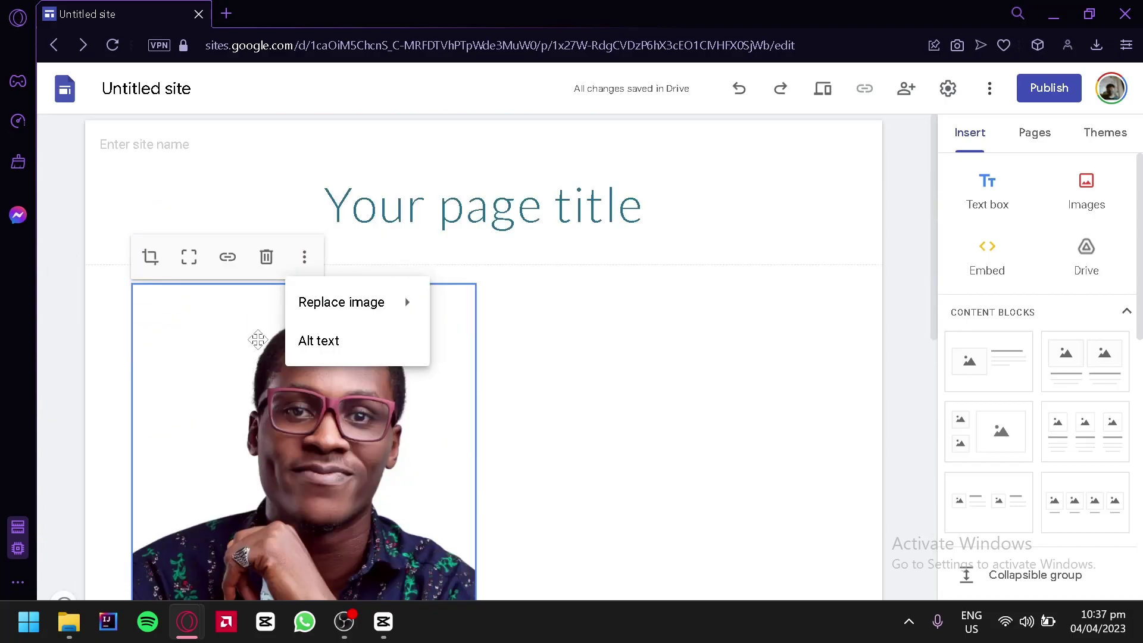
scroll(267, 385, down, 6)
scroll(503, 398, up, 5)
scroll(502, 399, down, 6)
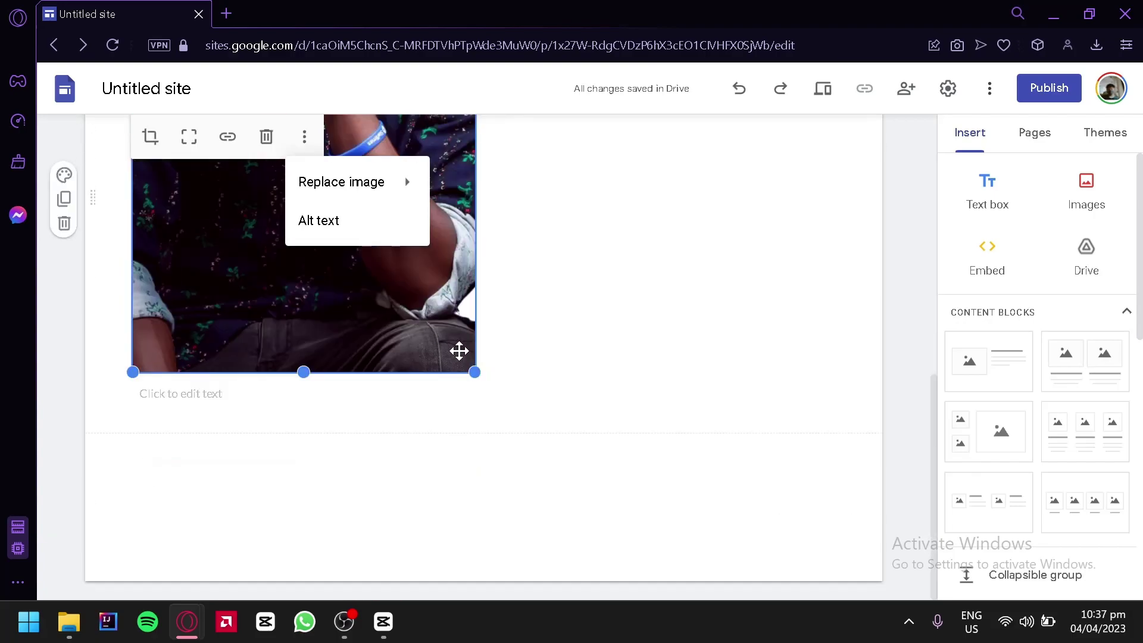
click(459, 351)
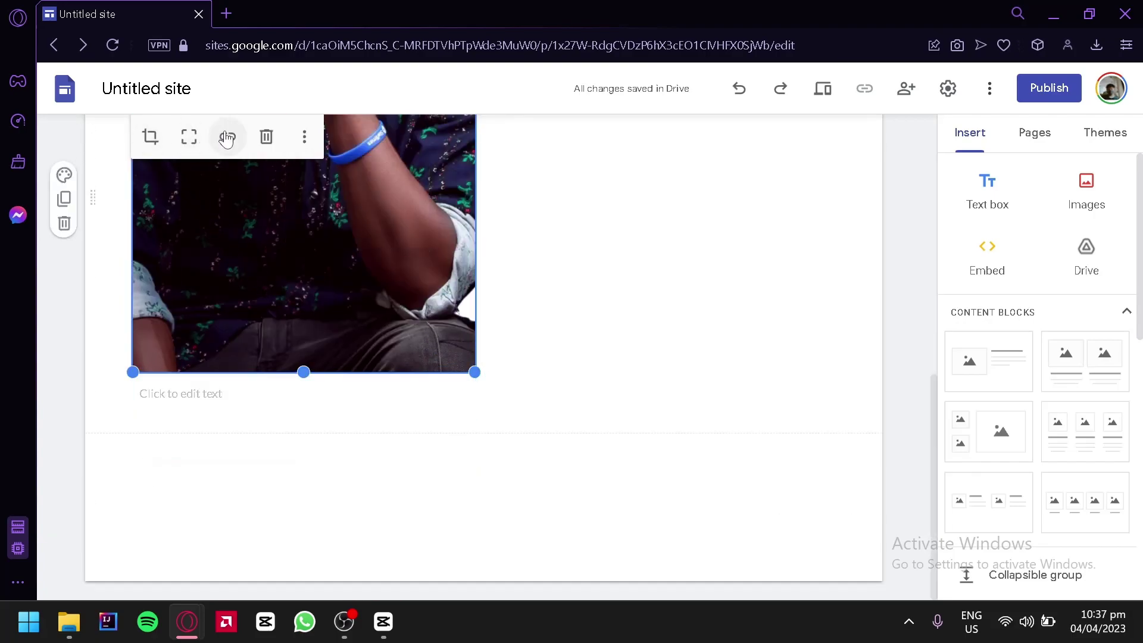
click(266, 136)
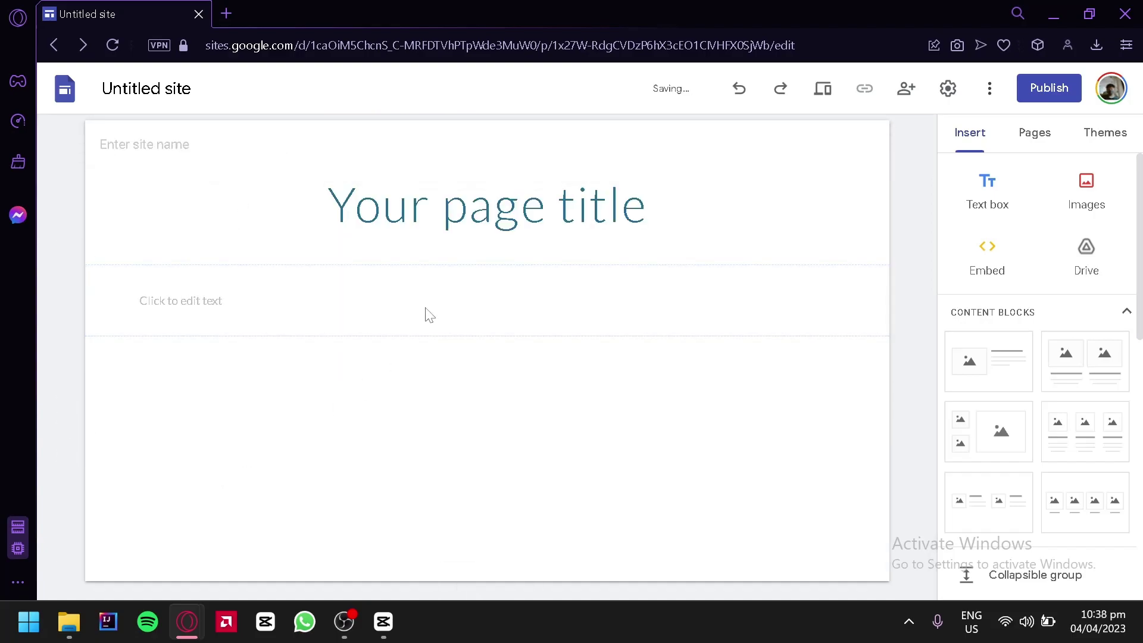
Open the Embed dialog's embed code option, then cancel without embedding anything.
click(965, 278)
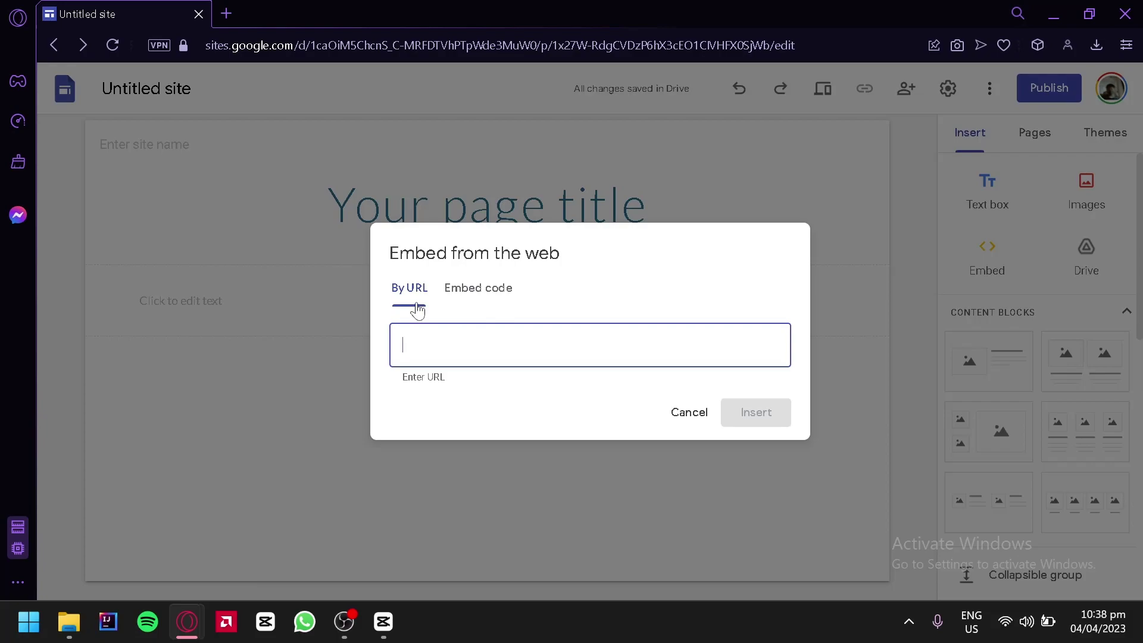
click(471, 285)
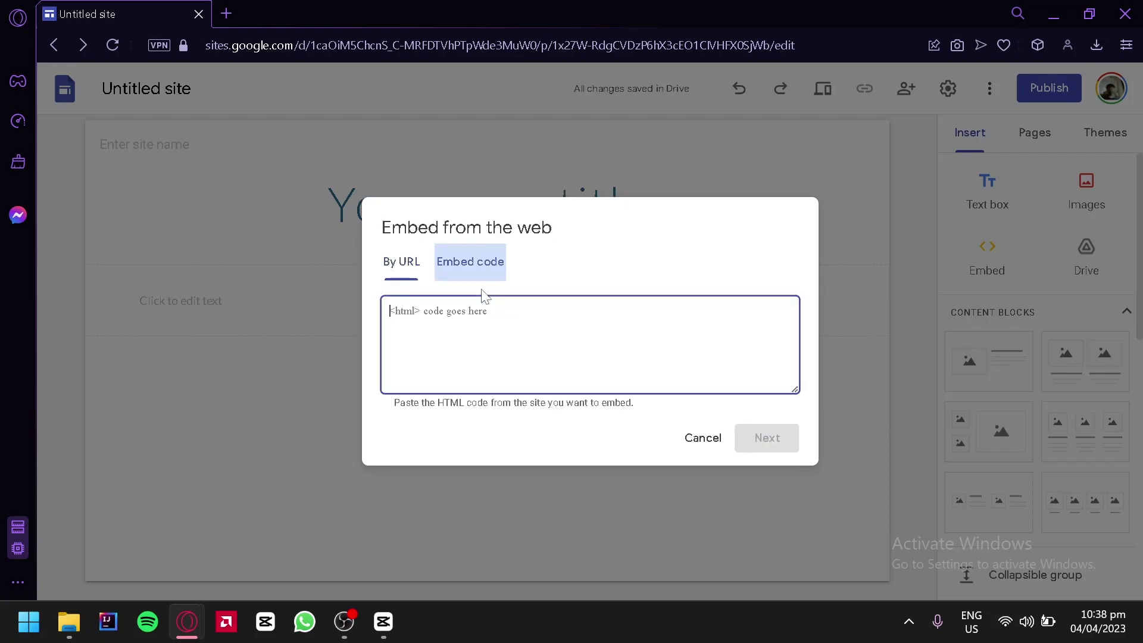
click(684, 438)
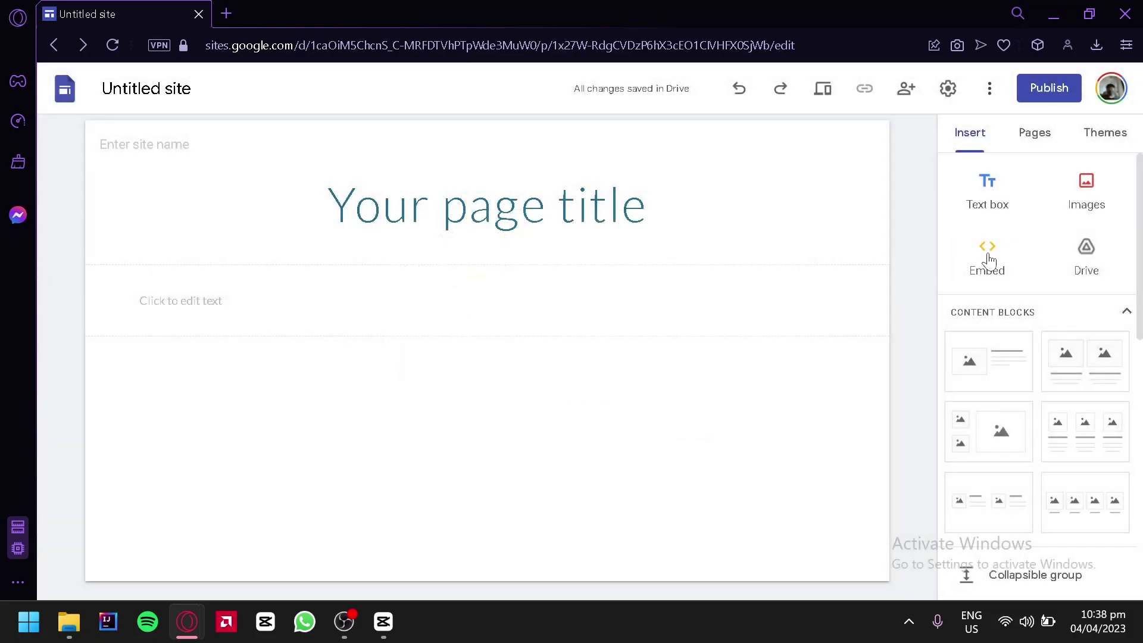
Open the Google Drive file browser and close it to return to Insert.
click(1110, 234)
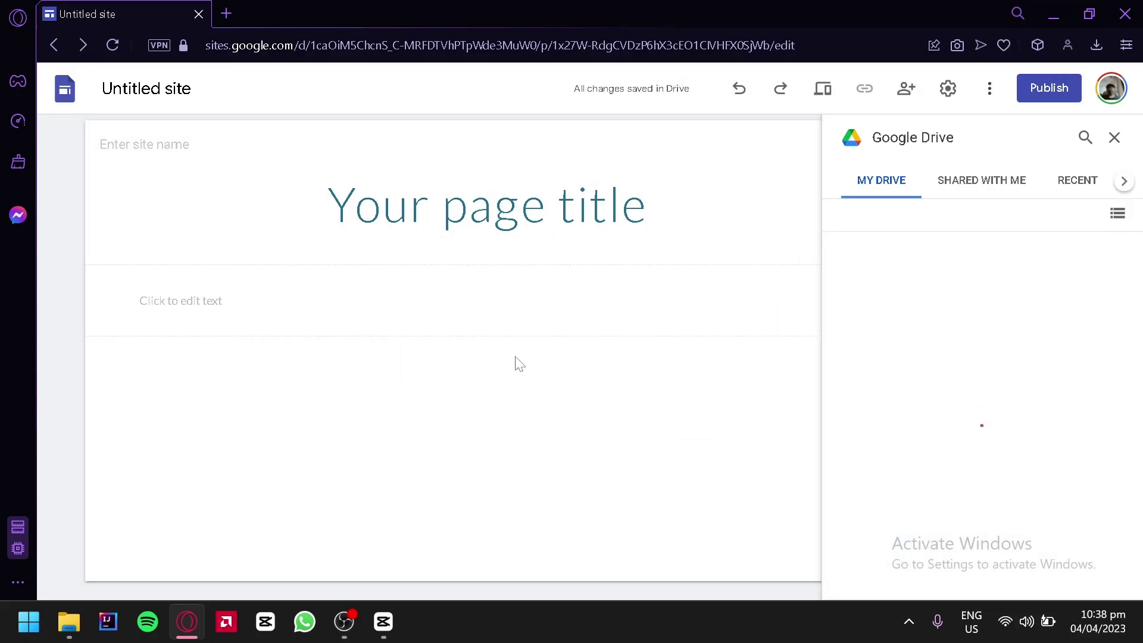
scroll(1035, 316, down, 2)
scroll(1036, 315, up, 2)
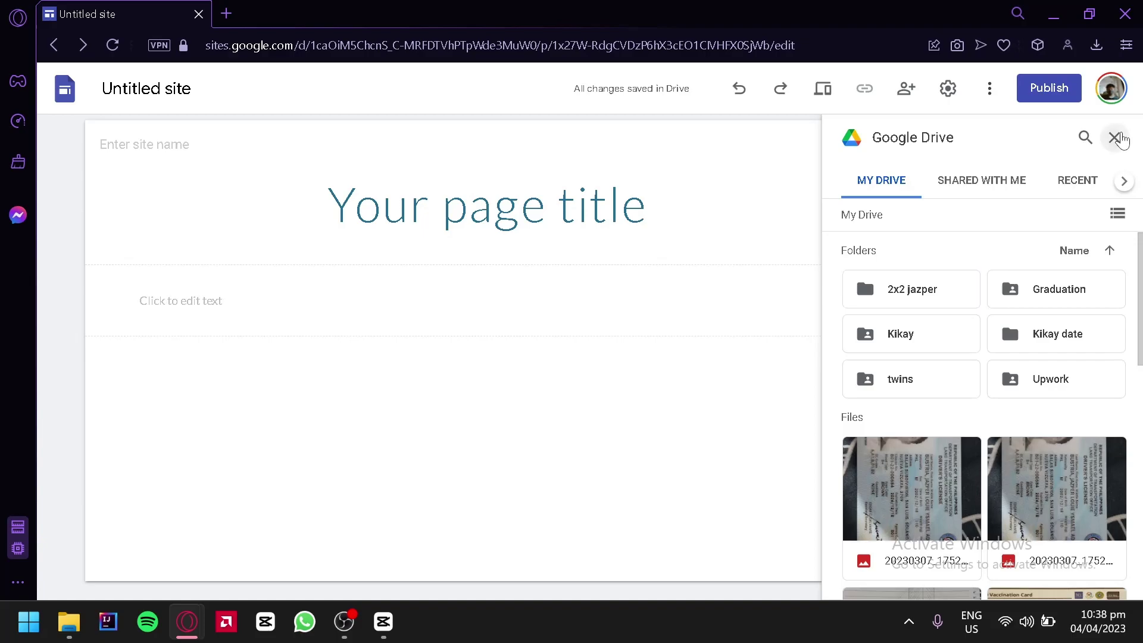
click(1114, 137)
scroll(1025, 372, up, 2)
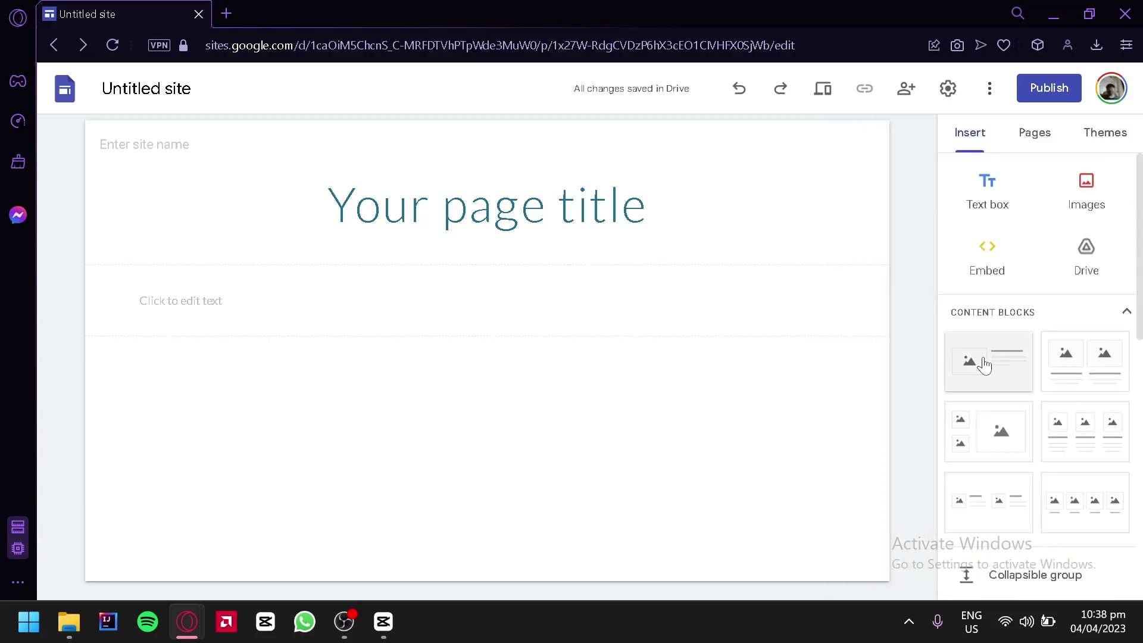
Add an image-with-text content block below the title.
scroll(989, 364, down, 2)
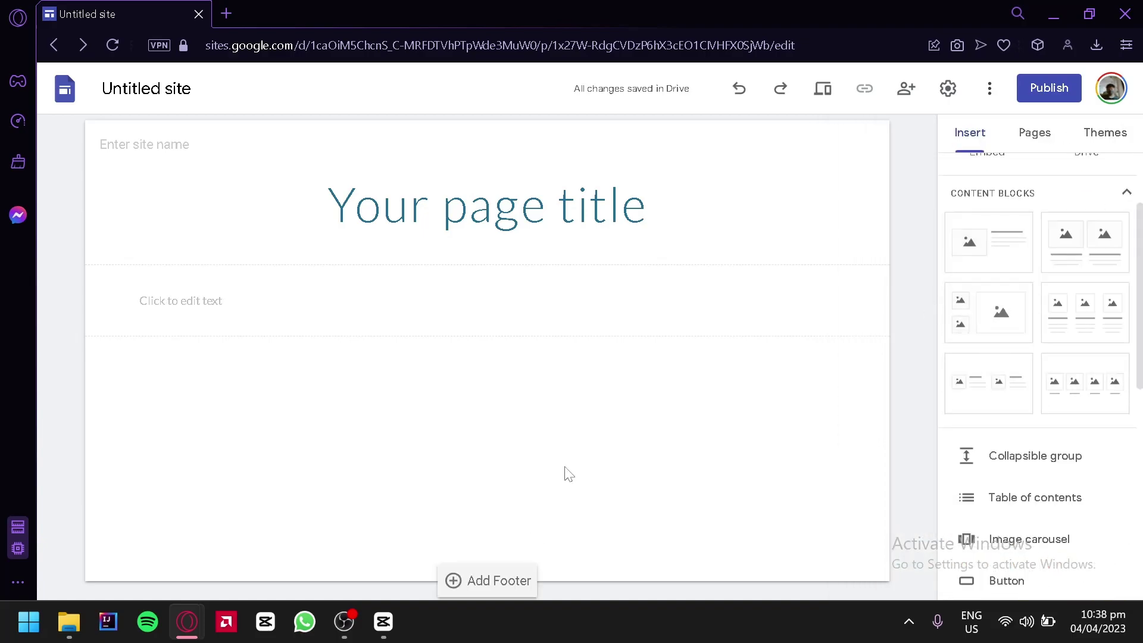
click(978, 253)
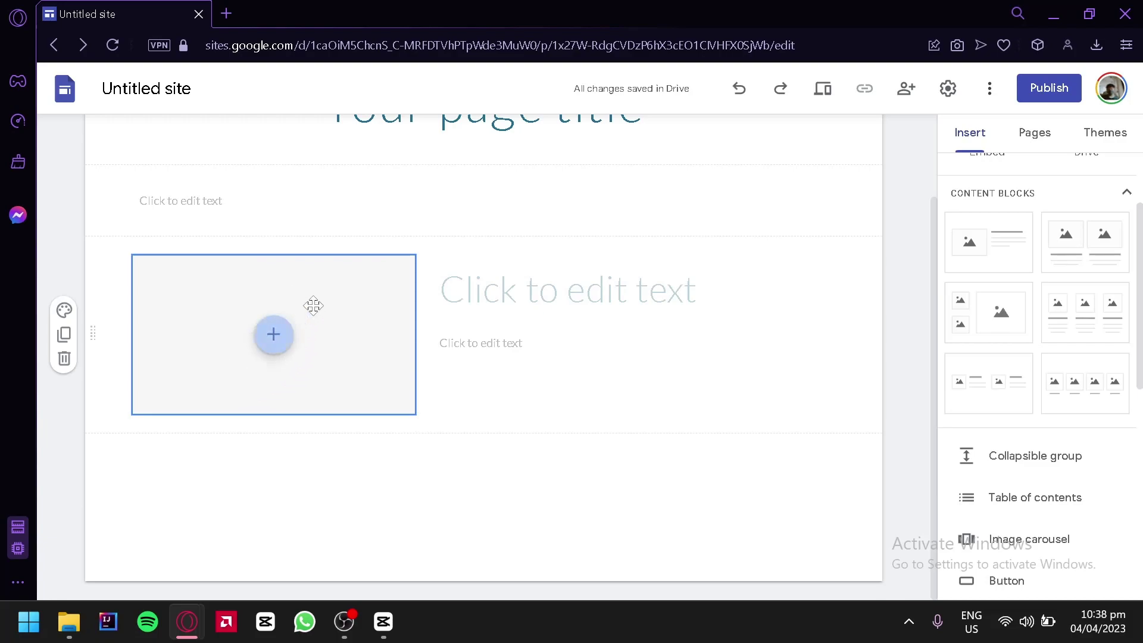
click(595, 289)
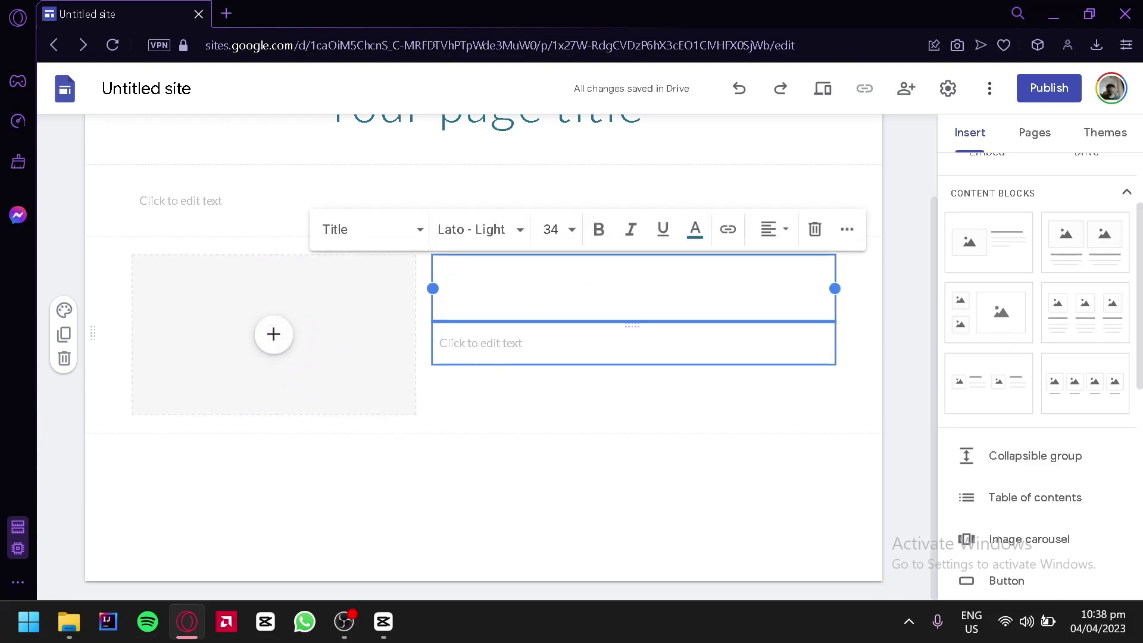
click(441, 343)
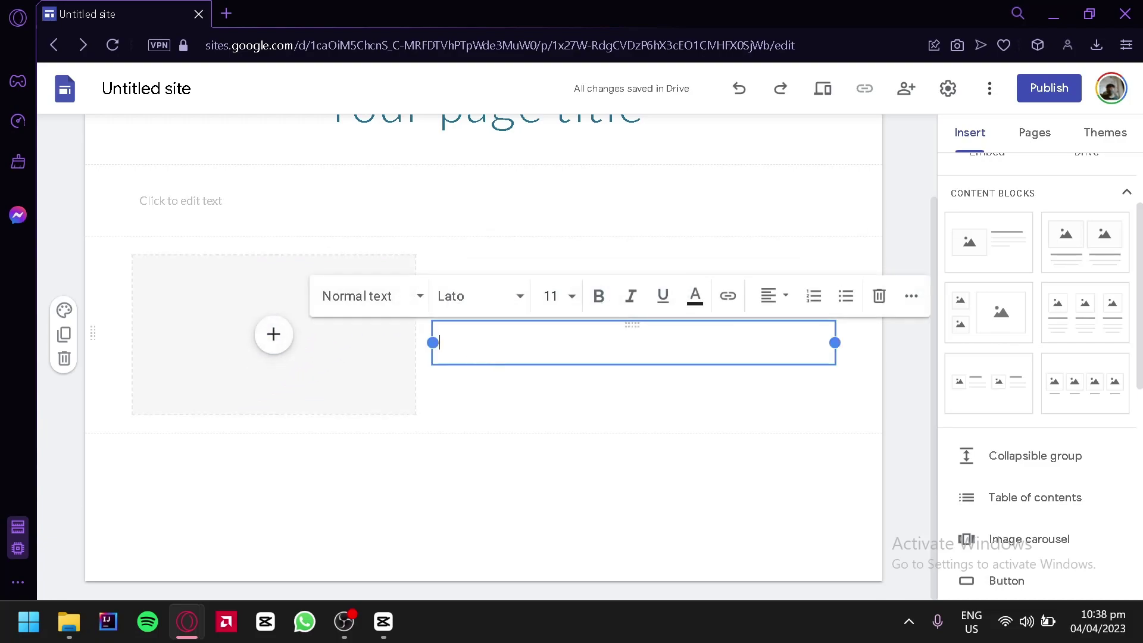
Add a two-image content block beneath it and deselect its columns.
click(1074, 269)
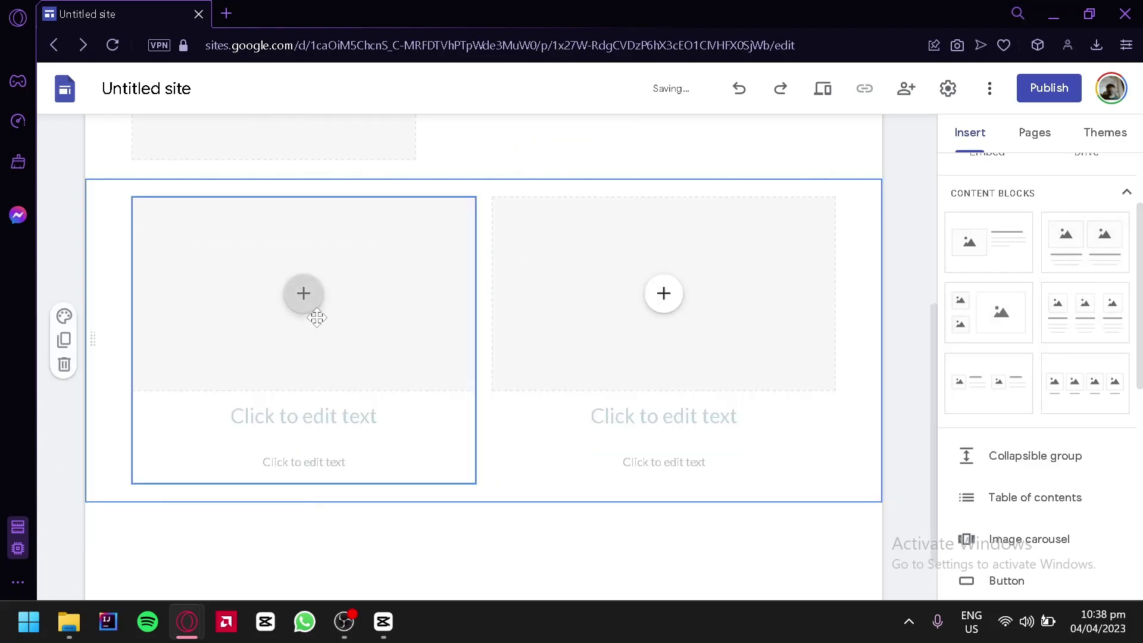
click(293, 434)
click(661, 417)
scroll(693, 512, up, 2)
scroll(694, 513, down, 3)
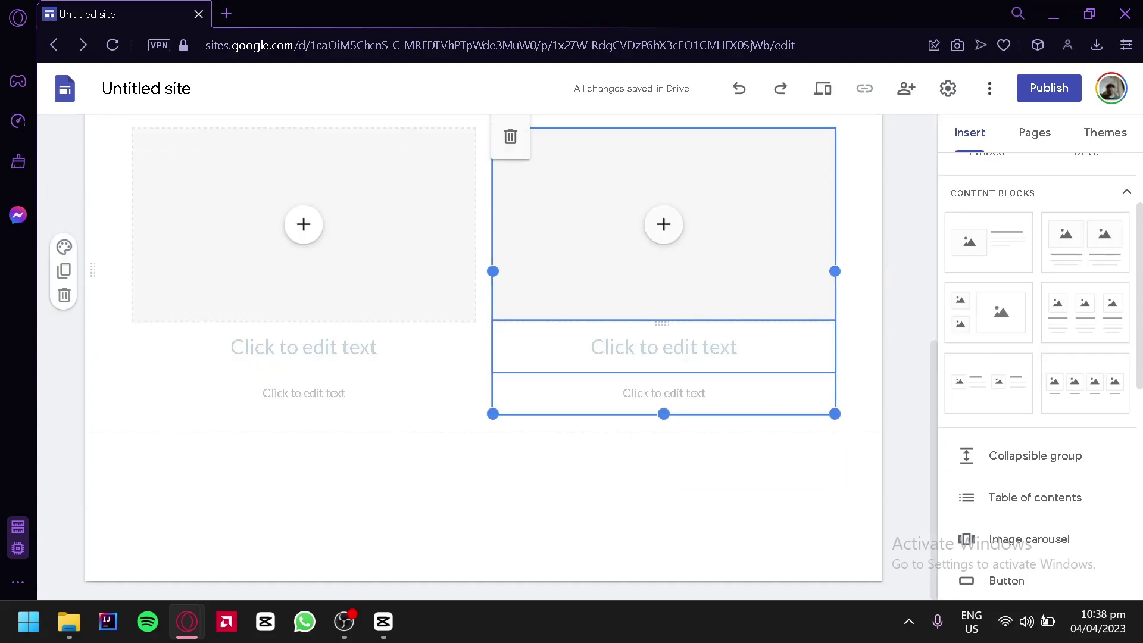
scroll(1046, 314, down, 2)
scroll(1059, 306, up, 2)
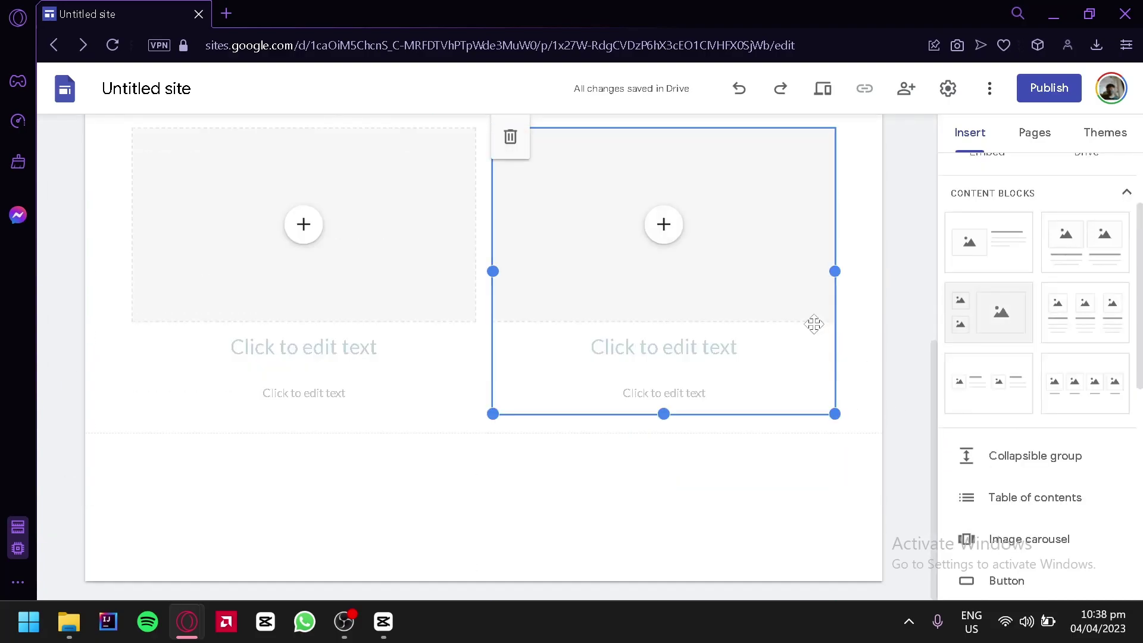
click(819, 474)
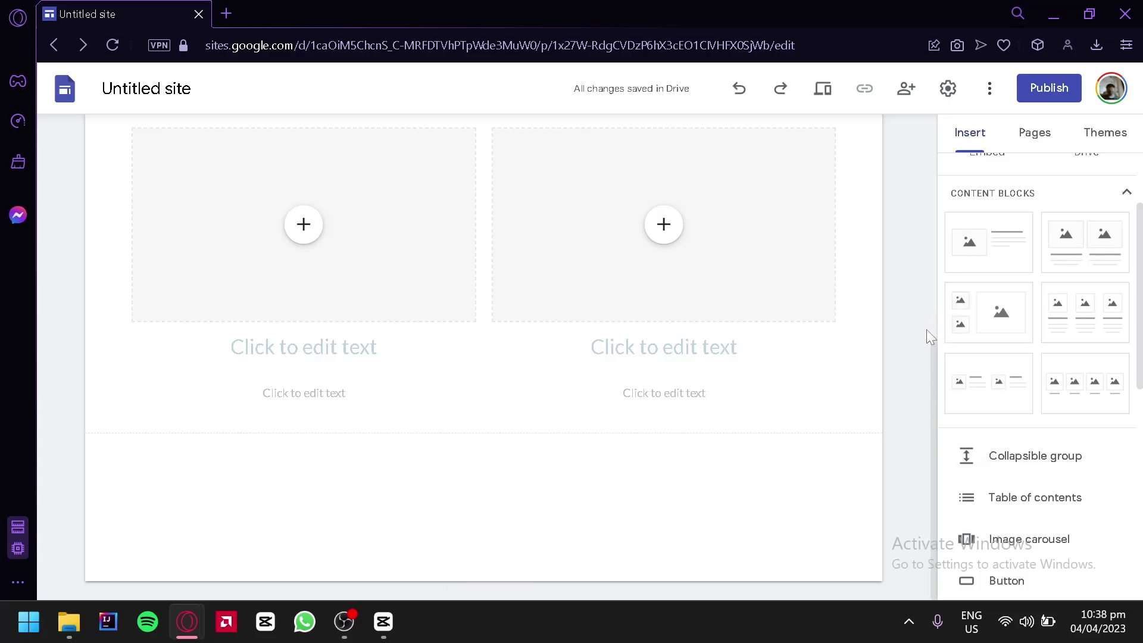
scroll(841, 357, up, 4)
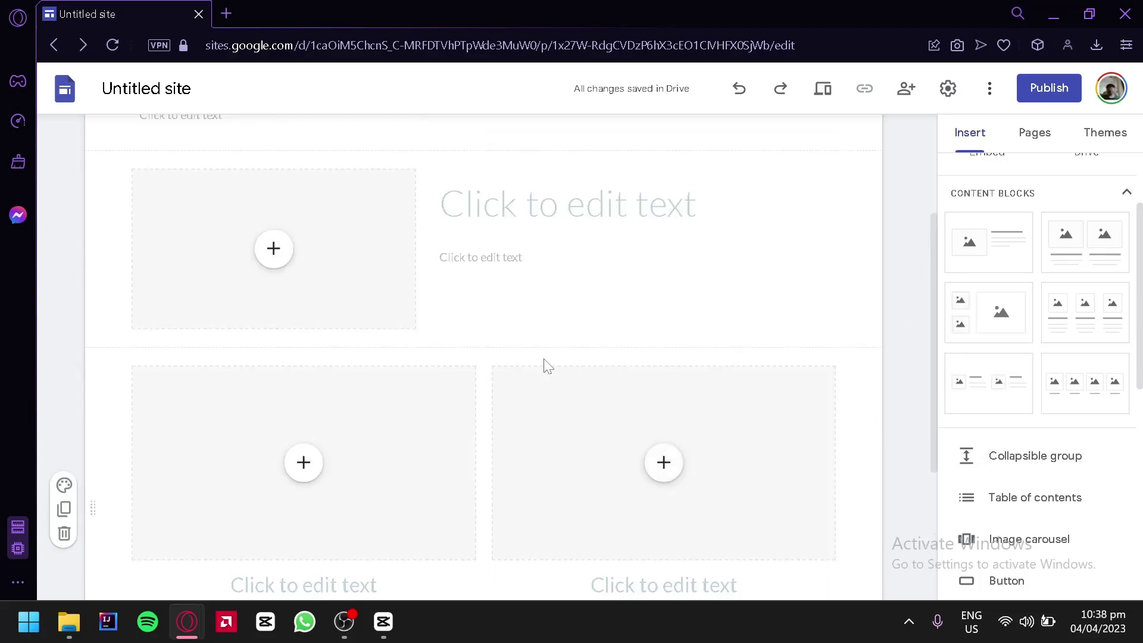
Delete the image-and-text section, then duplicate the text section and delete the copy.
scroll(660, 235, up, 2)
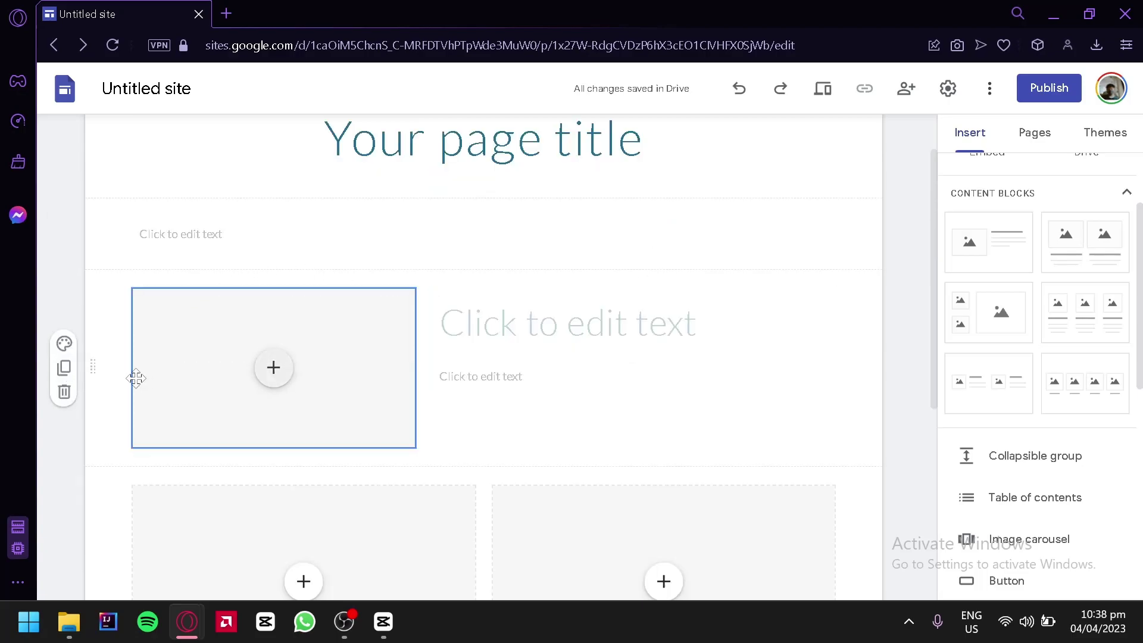
click(65, 394)
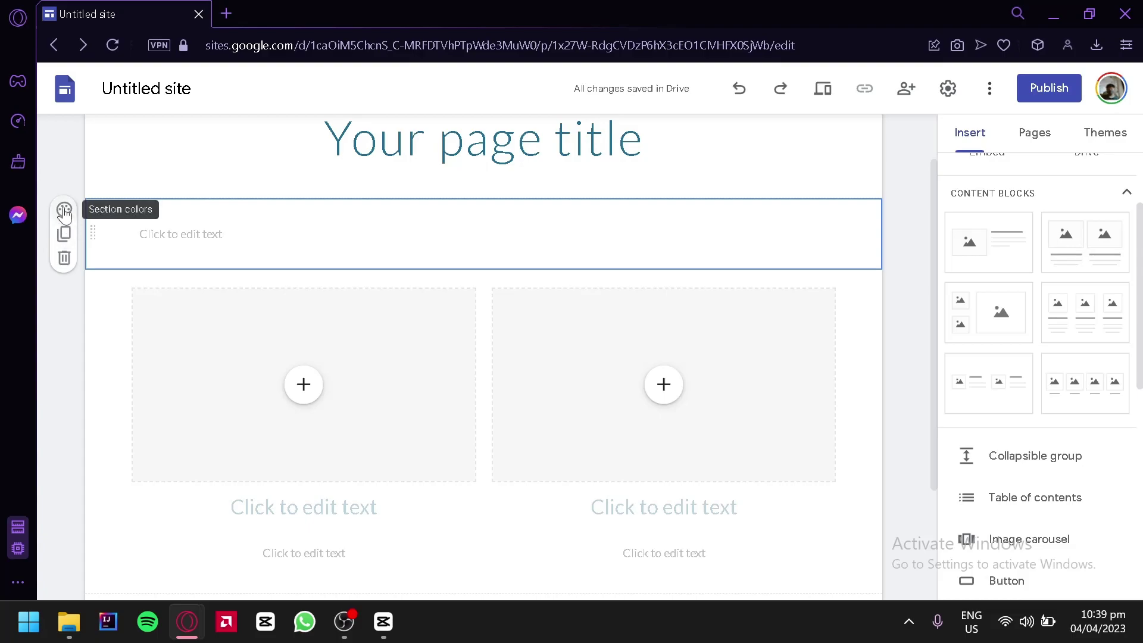
click(63, 232)
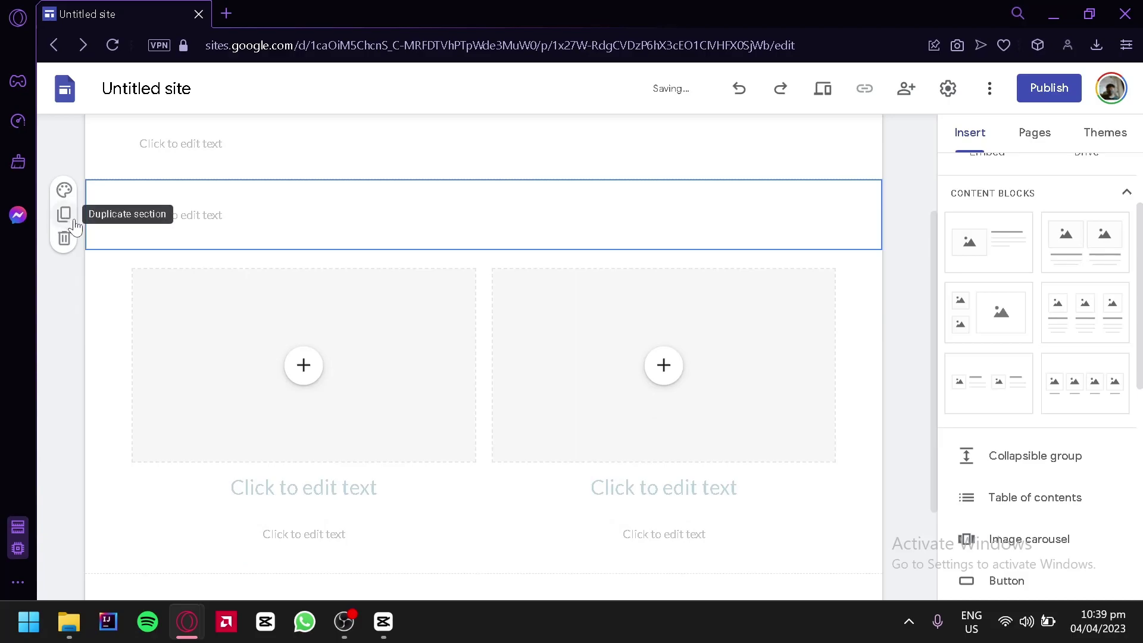
scroll(73, 226, up, 2)
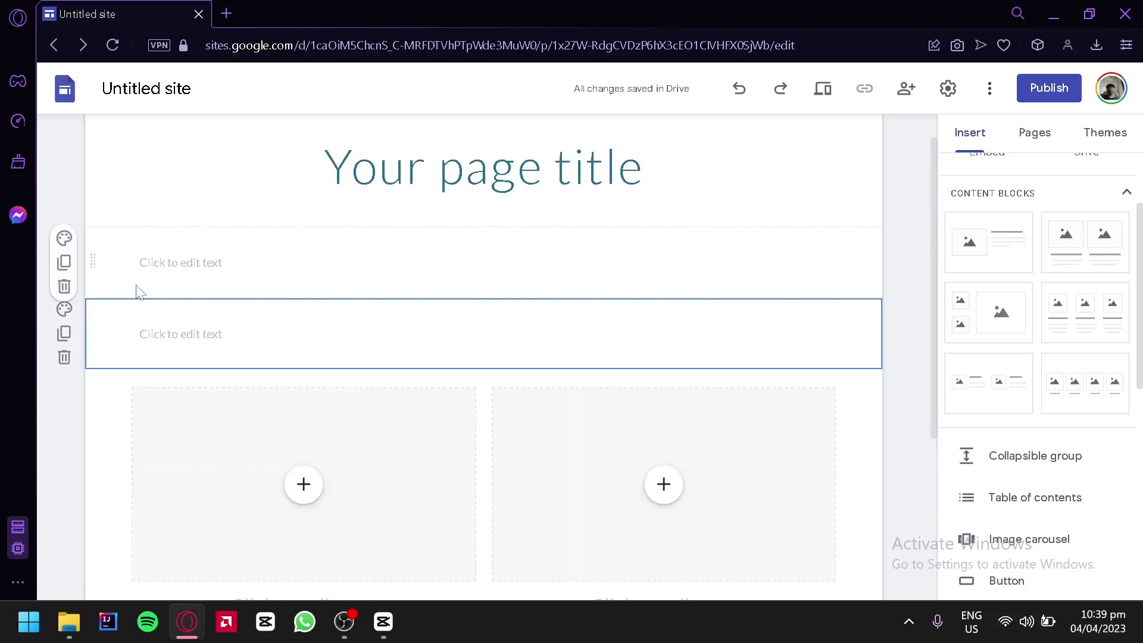
click(65, 359)
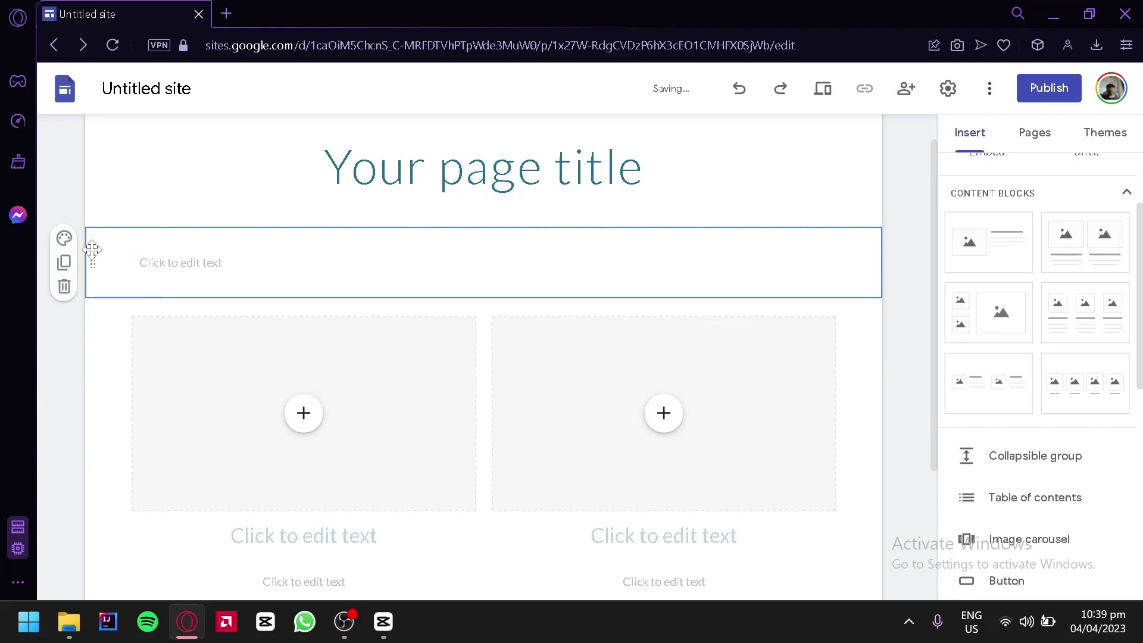
Try light grey and then teal background styles on the text section below the title.
click(71, 239)
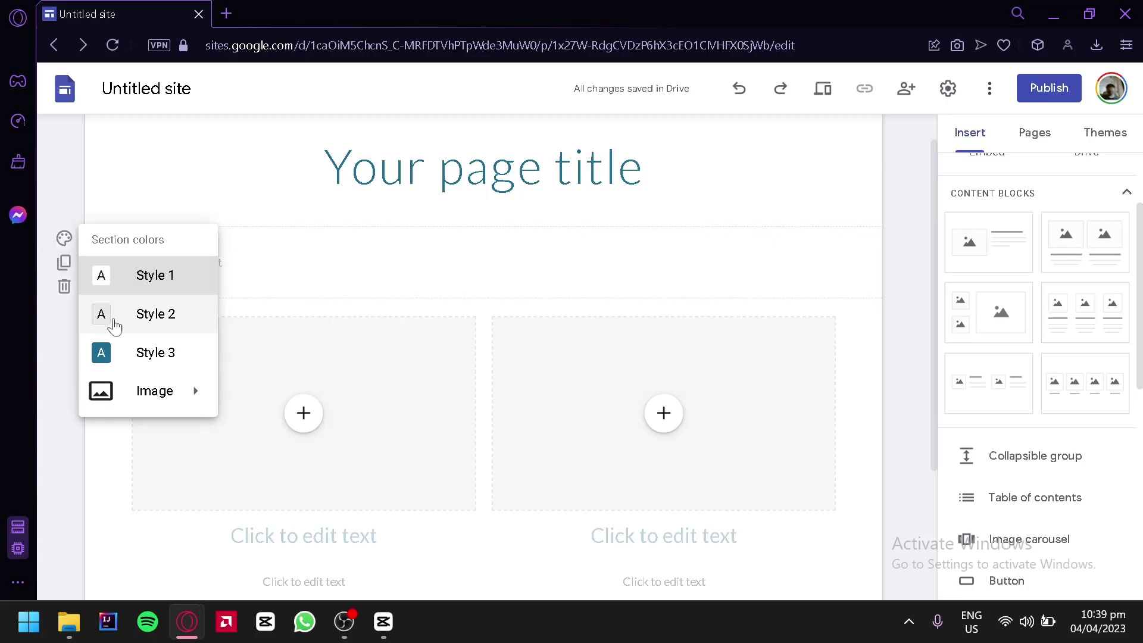
click(114, 324)
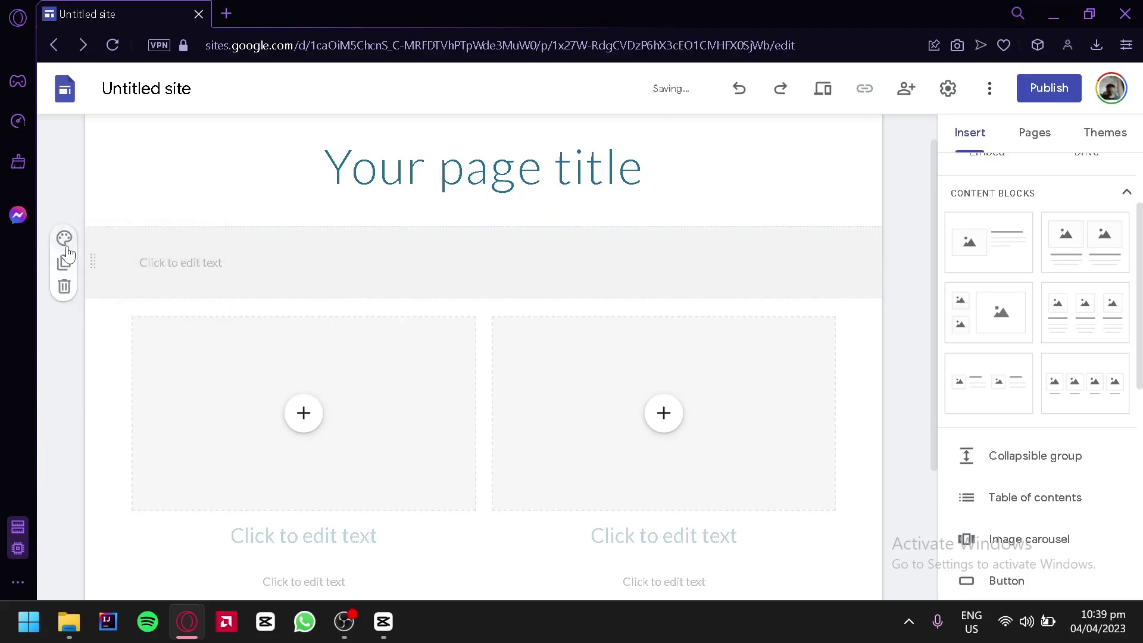
click(65, 238)
click(113, 351)
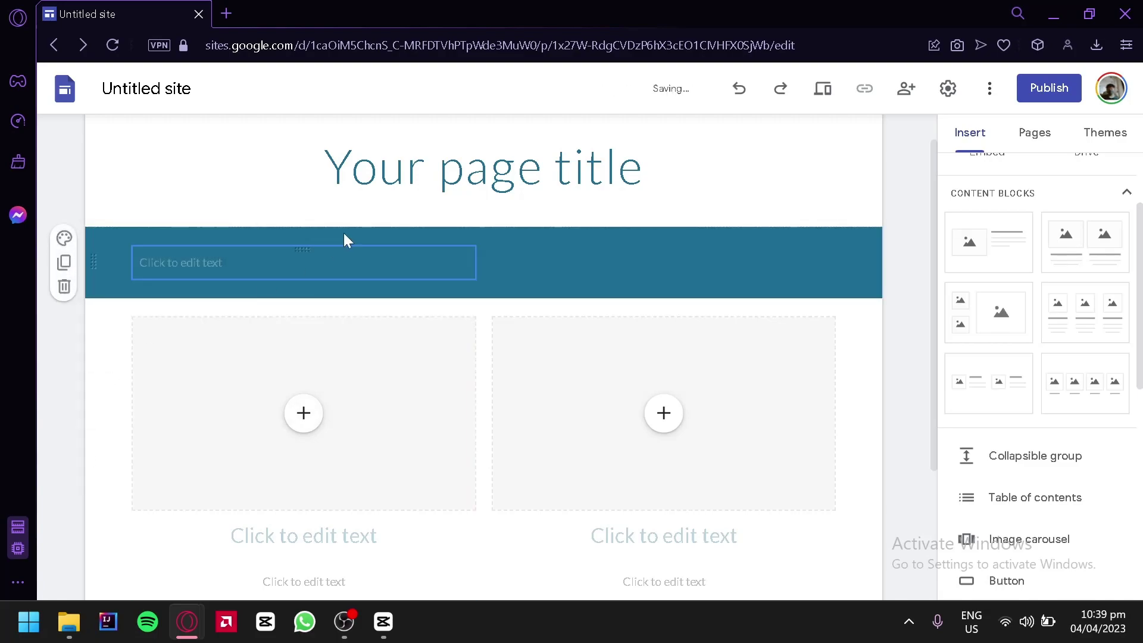
Set the lake landscape photo from the gallery as the section's background image.
scroll(339, 244, up, 1)
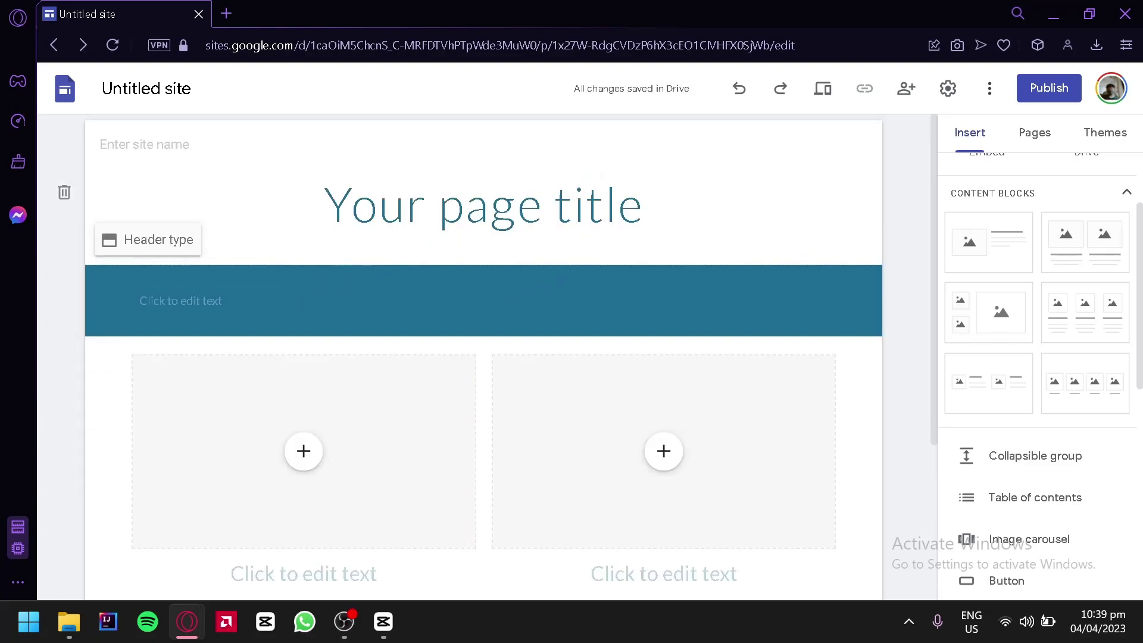
mouse_move(97, 279)
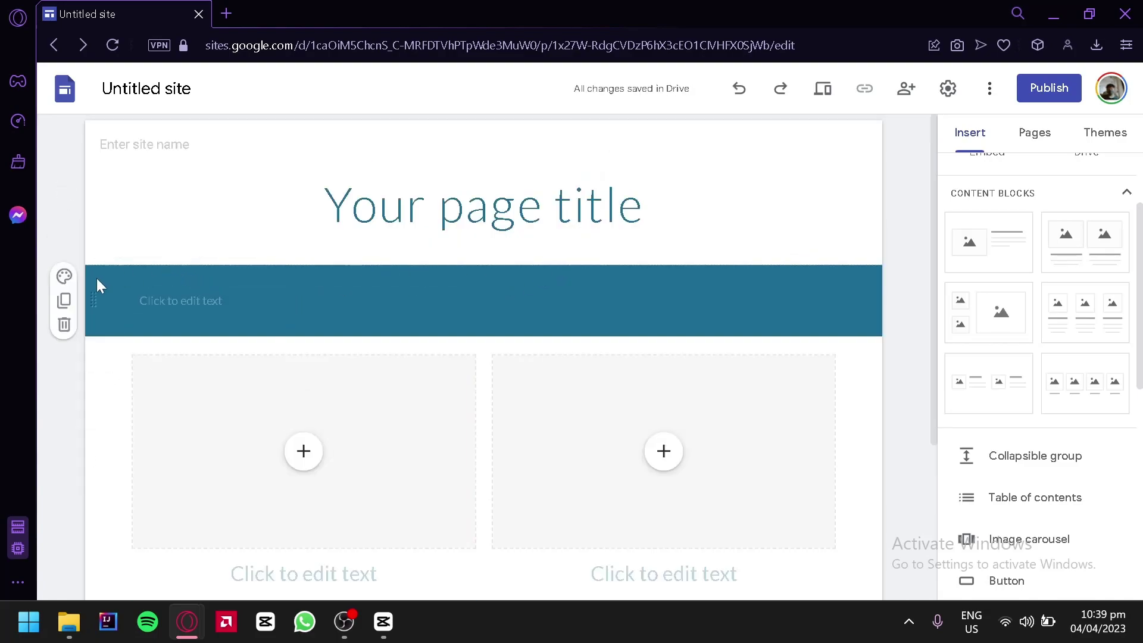
click(65, 281)
mouse_move(140, 447)
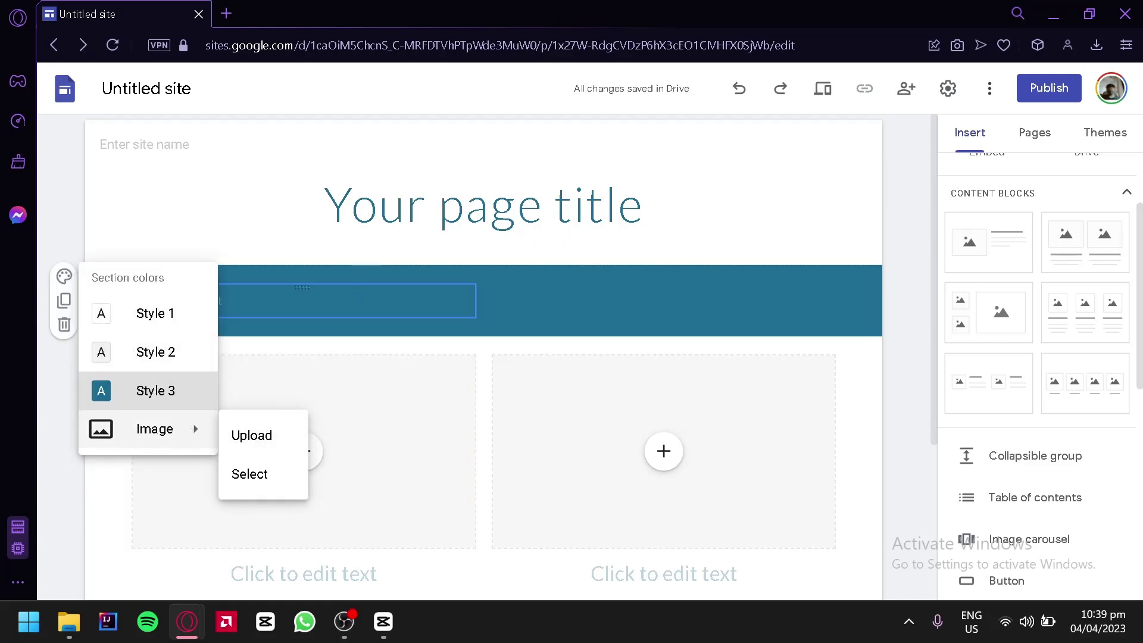
click(277, 483)
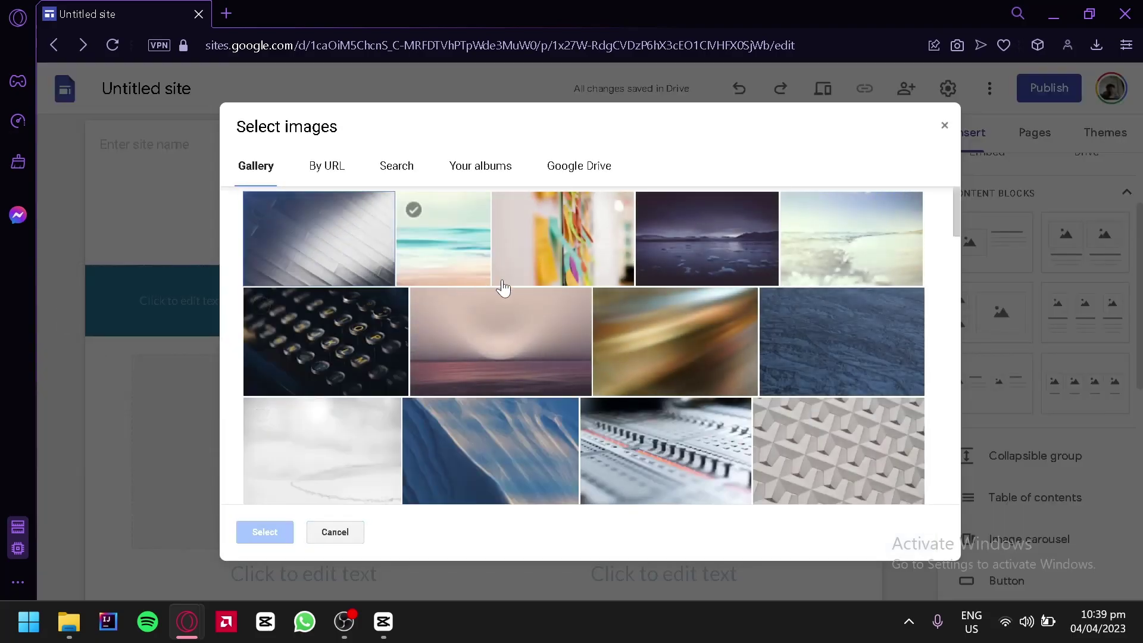
click(725, 255)
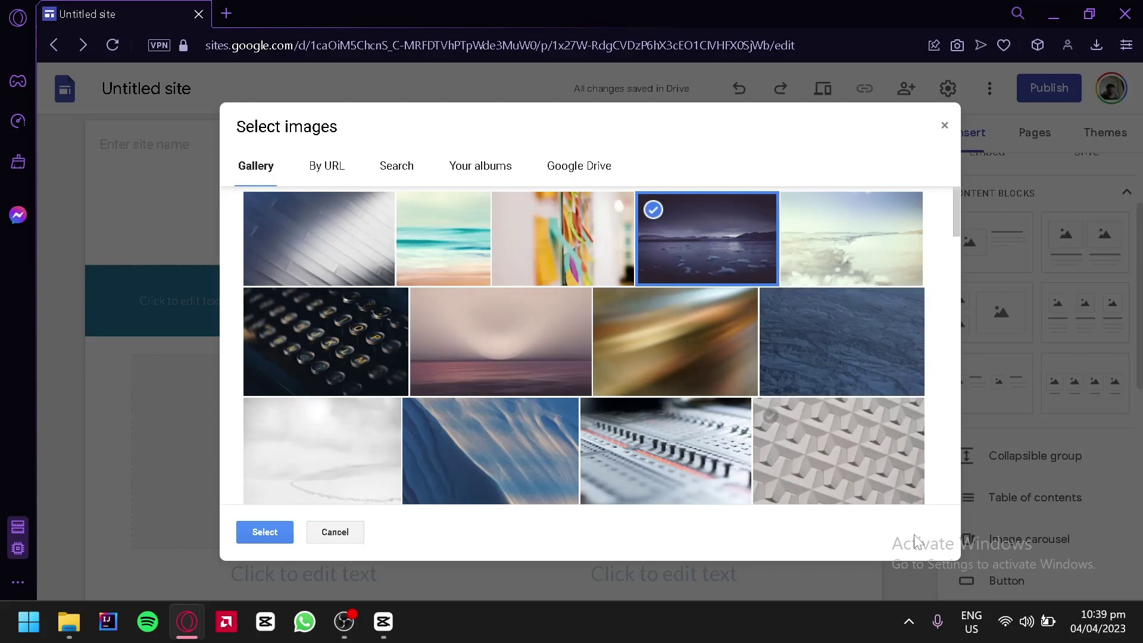
click(261, 532)
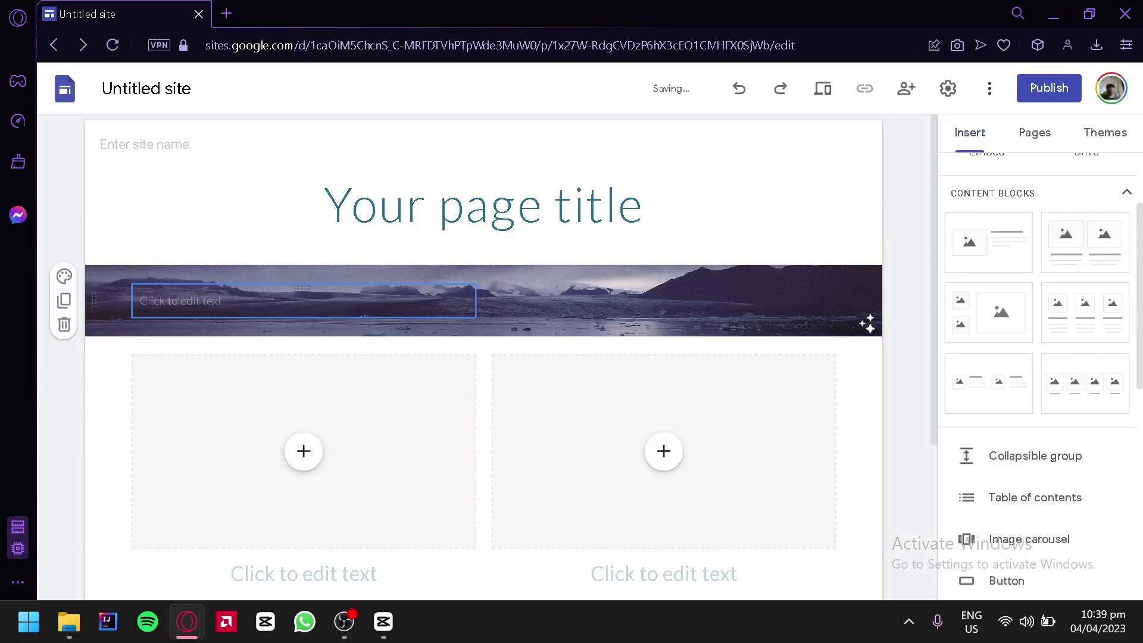
Delete the banner's empty text box.
click(370, 308)
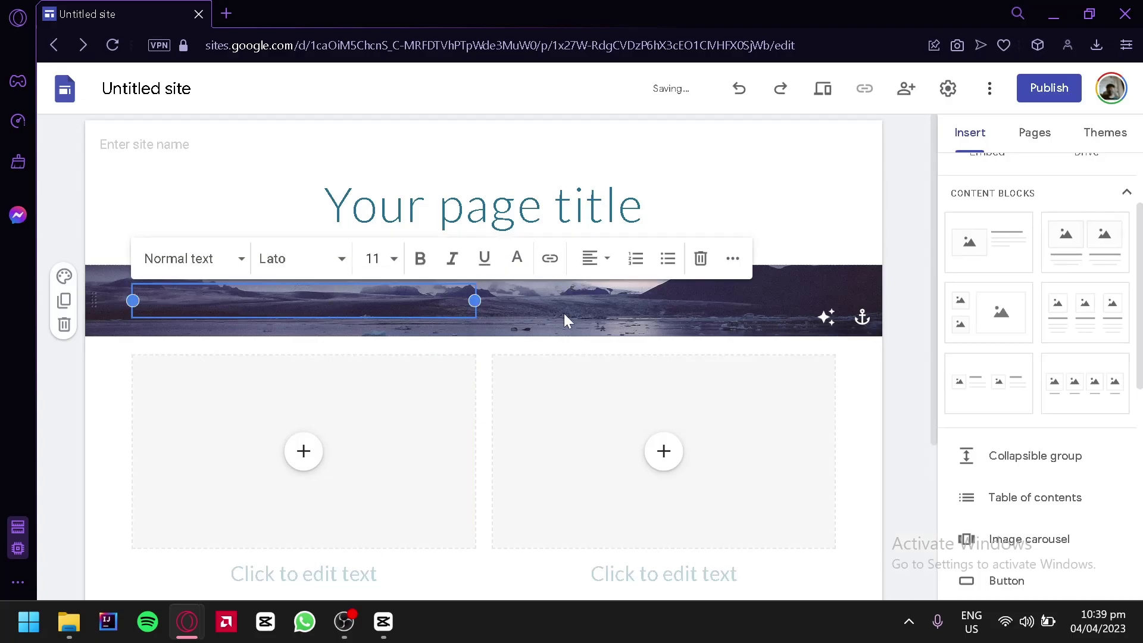
click(701, 259)
scroll(888, 390, down, 3)
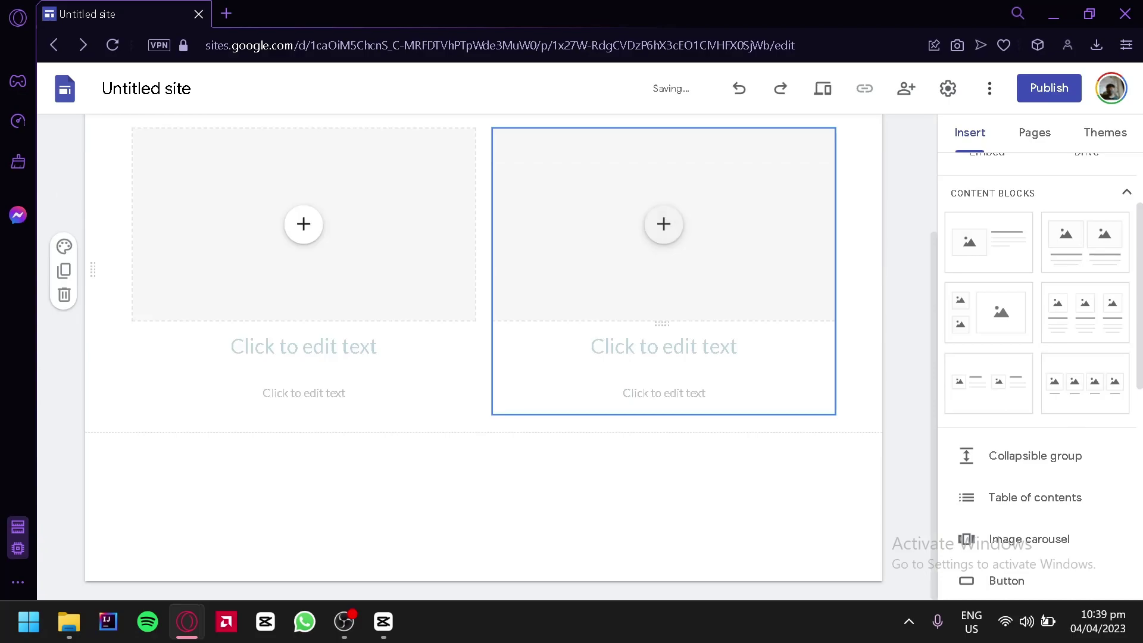
scroll(994, 350, down, 2)
click(630, 390)
scroll(90, 361, up, 3)
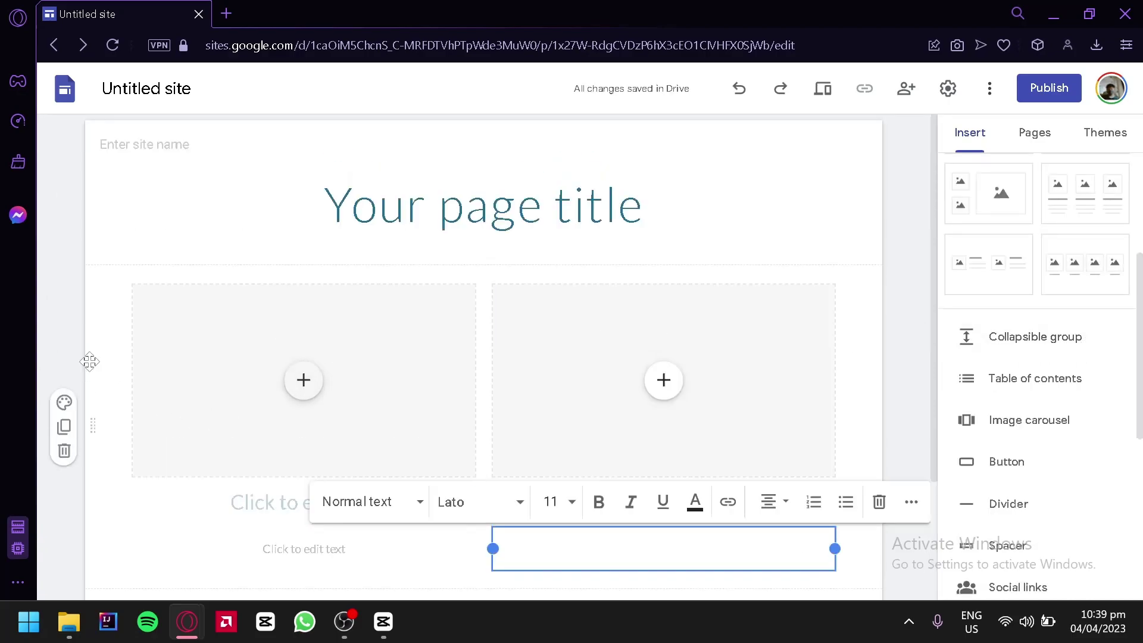
click(65, 450)
scroll(1065, 322, down, 2)
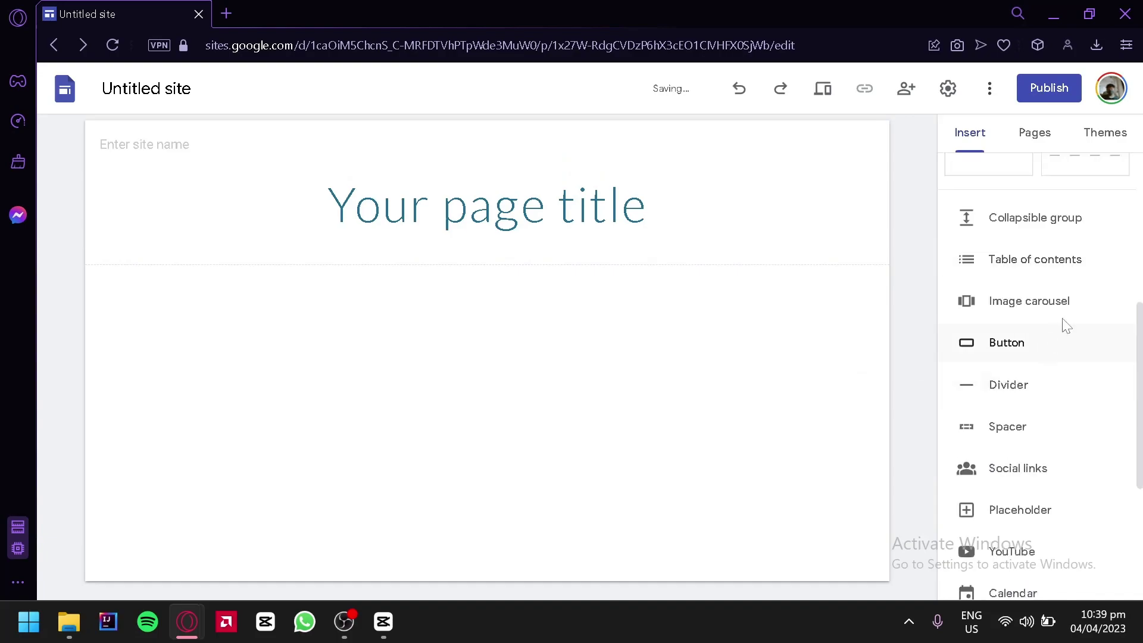
click(1053, 232)
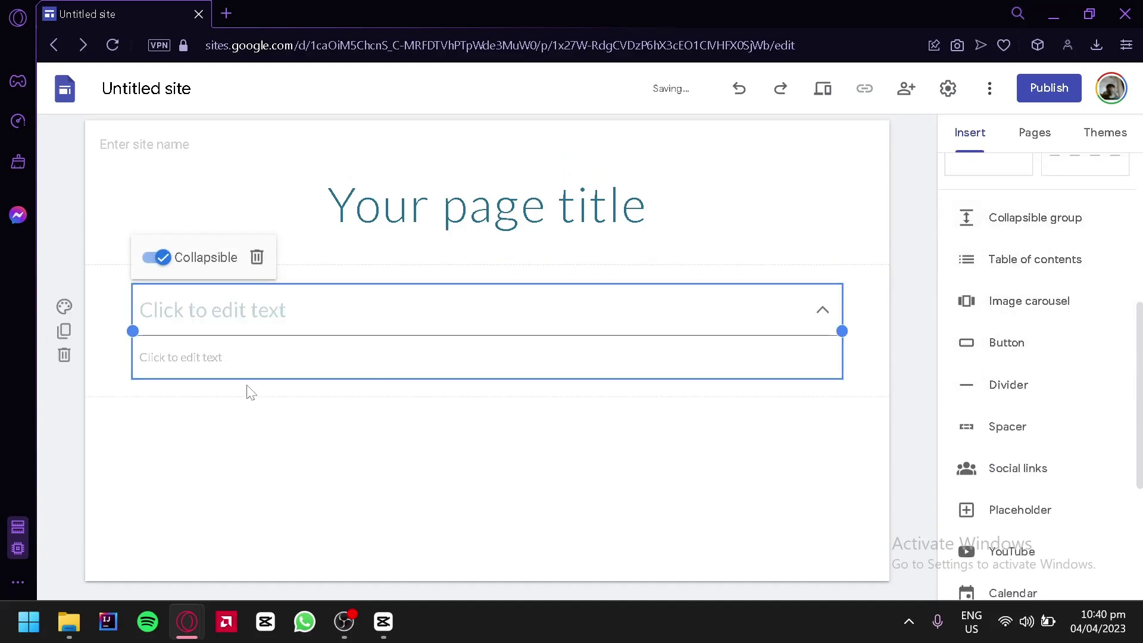
key(Delete)
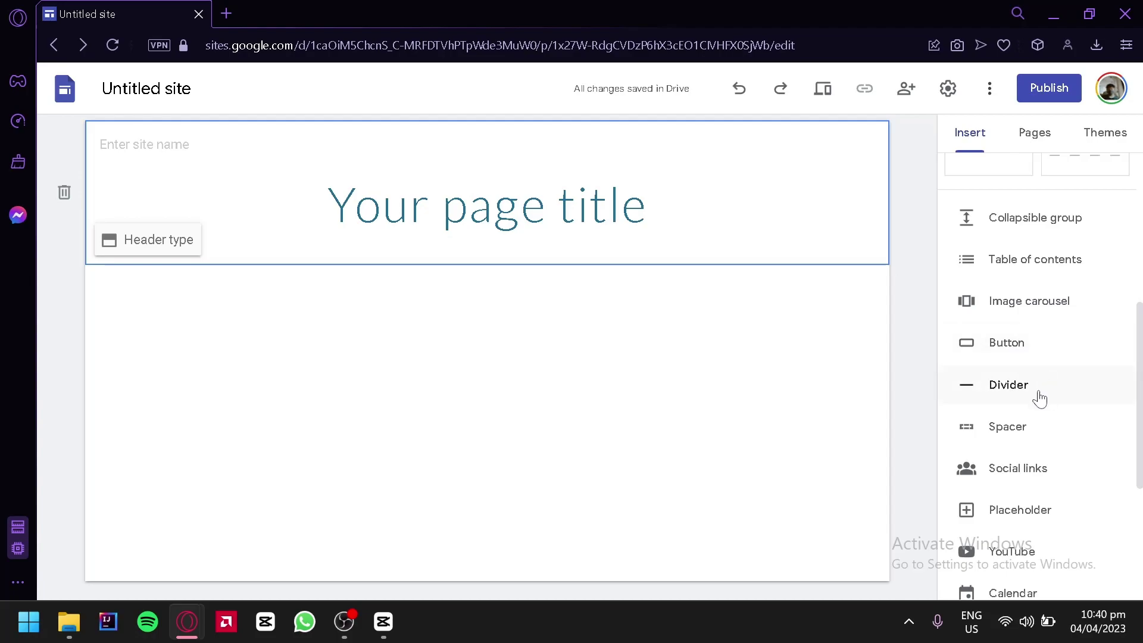
scroll(1041, 411, down, 2)
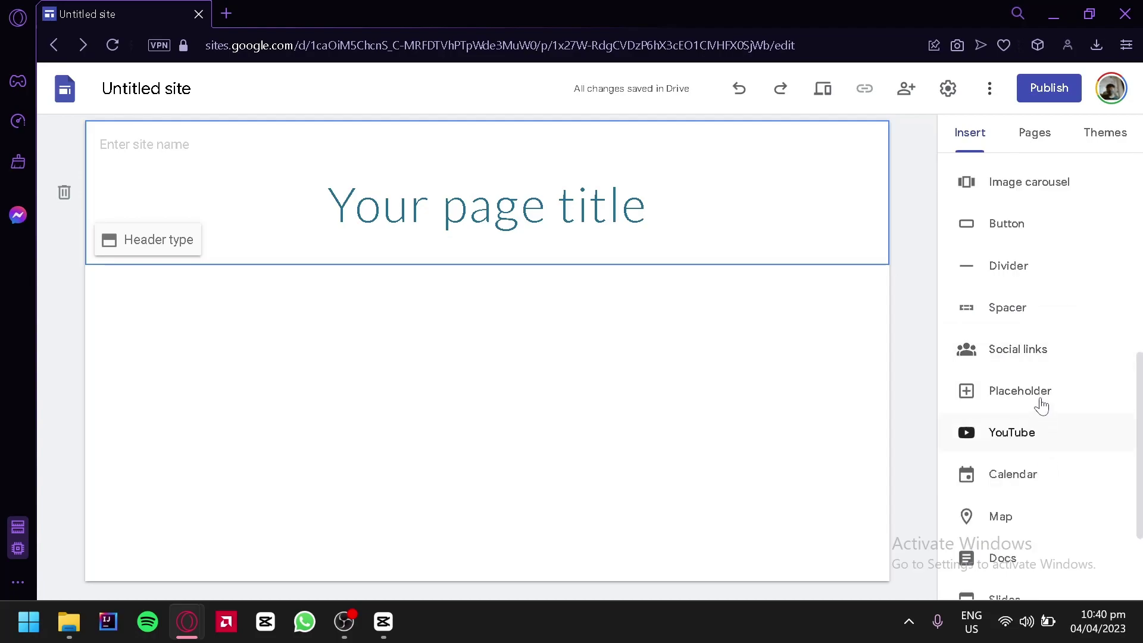
scroll(1043, 416, down, 2)
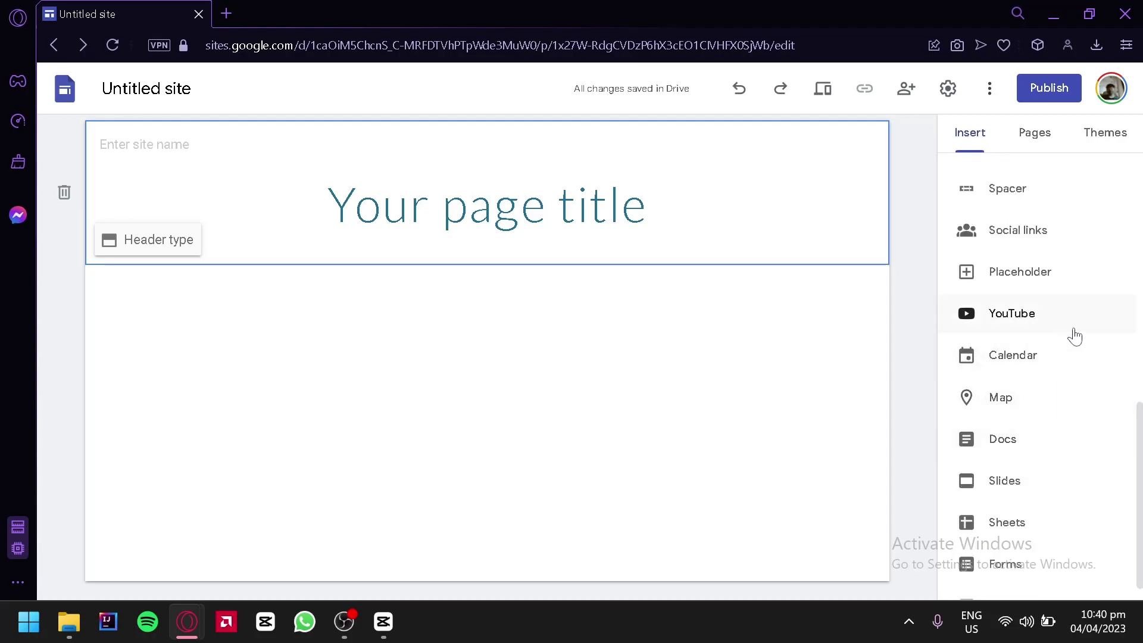
scroll(1063, 405, down, 1)
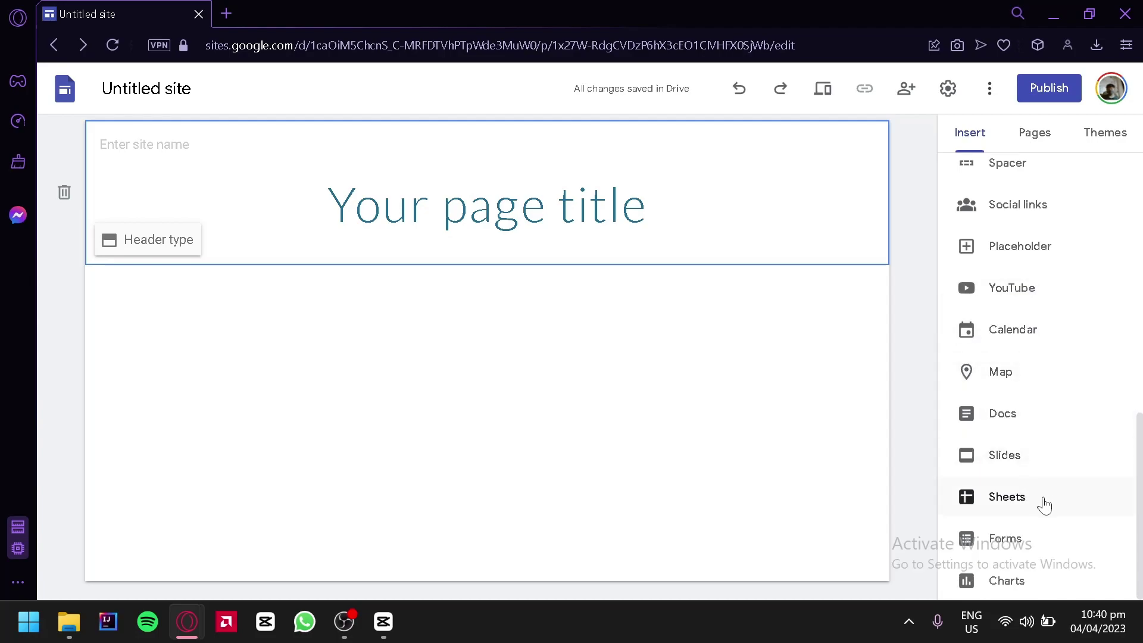
scroll(1100, 441, up, 15)
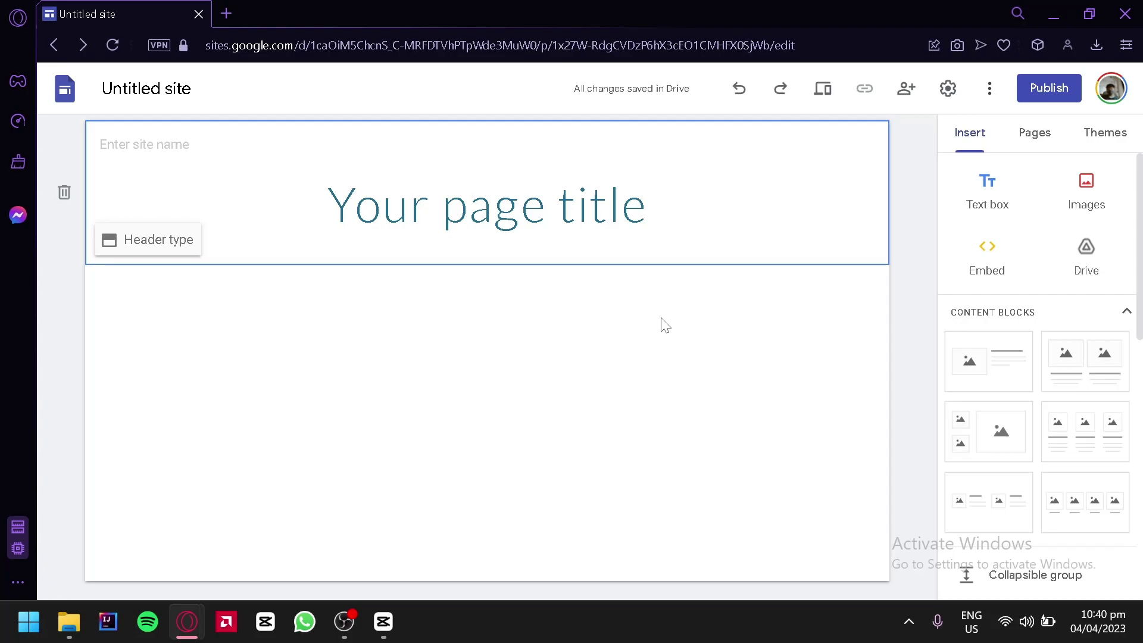
Replace the placeholder page title with 'PRODUCT NAME'.
click(485, 205)
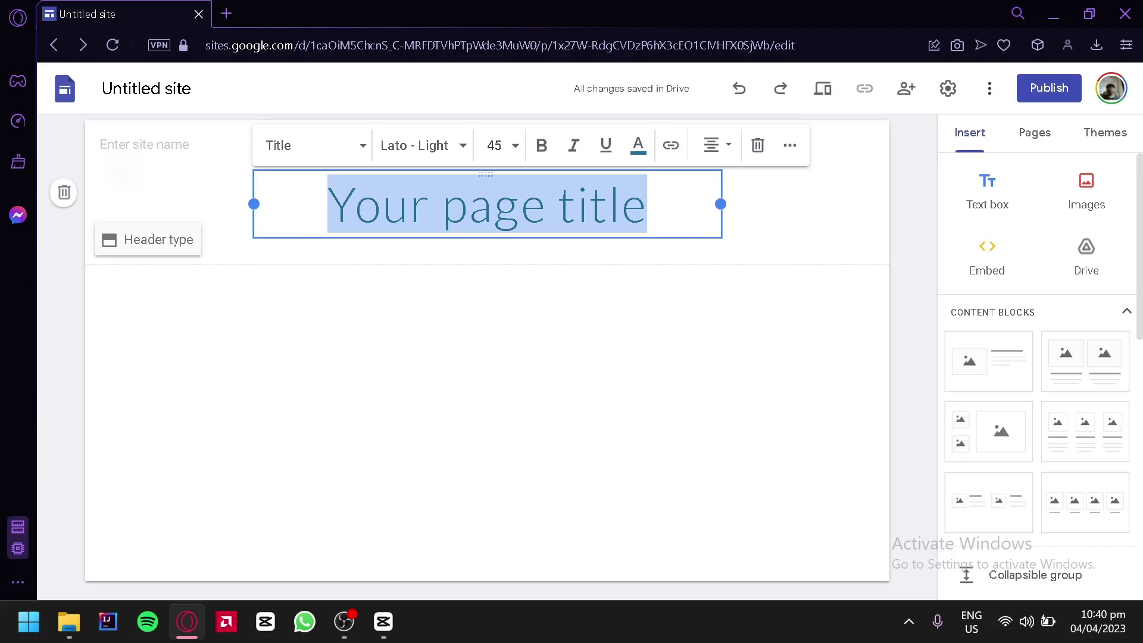
text(PRODUCT )
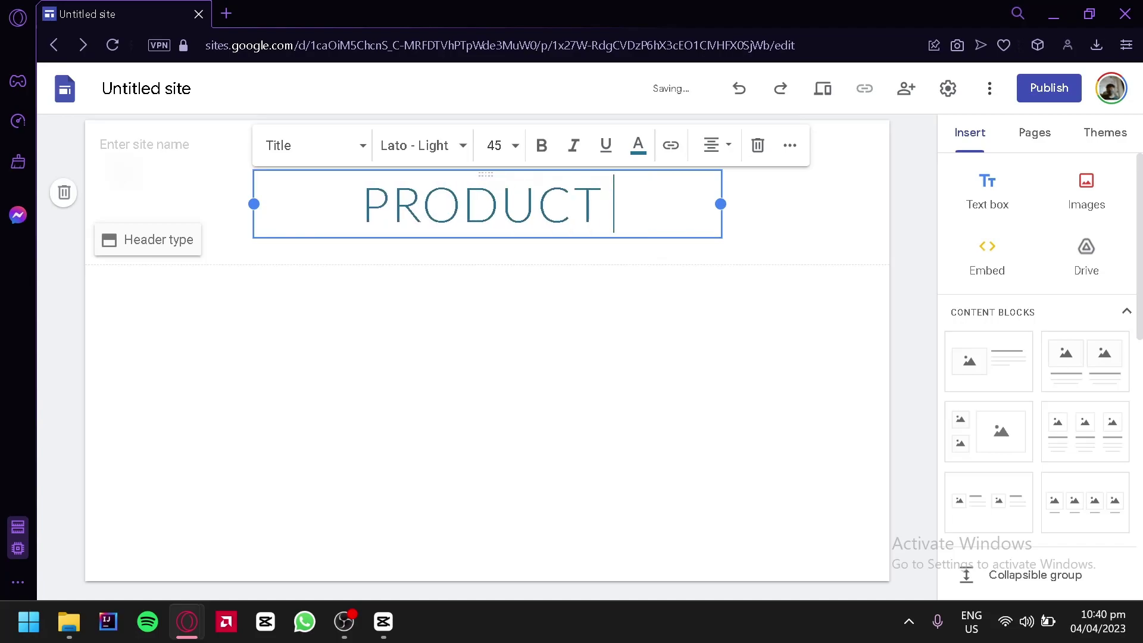
text(NAME)
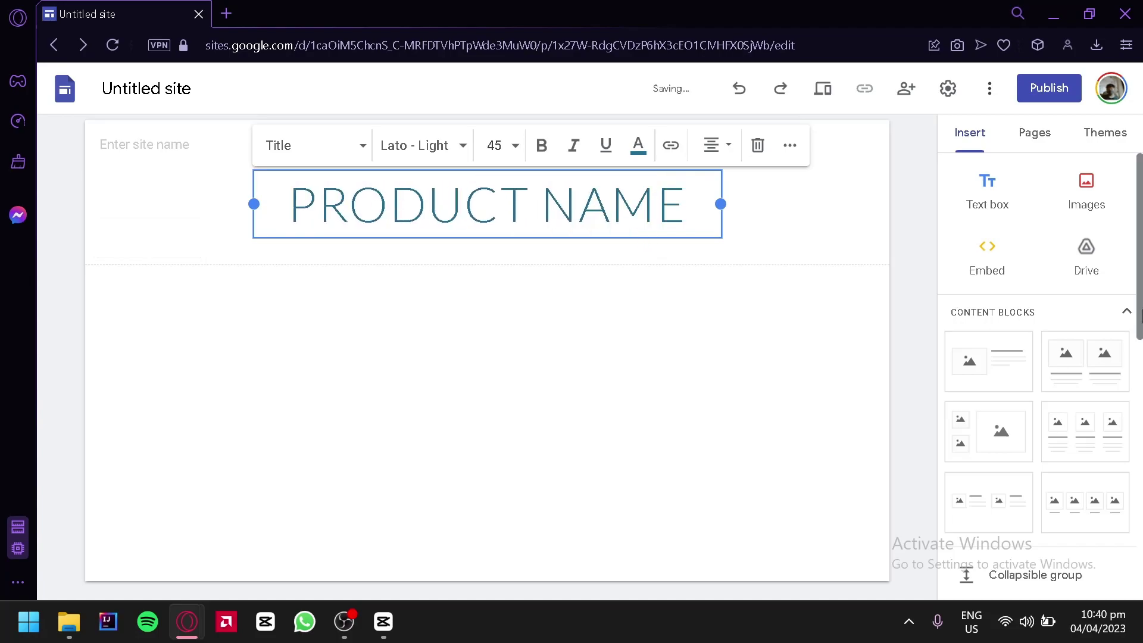
click(1087, 175)
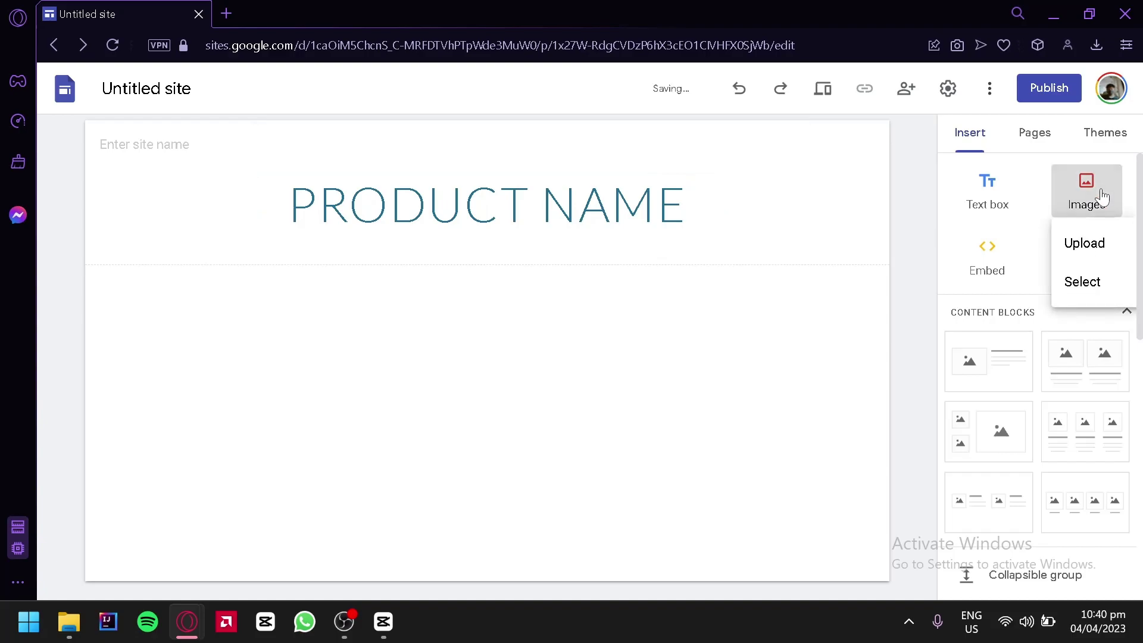
Search Google Images for 'coffee mug' and insert the black mug photo below the title.
click(1087, 284)
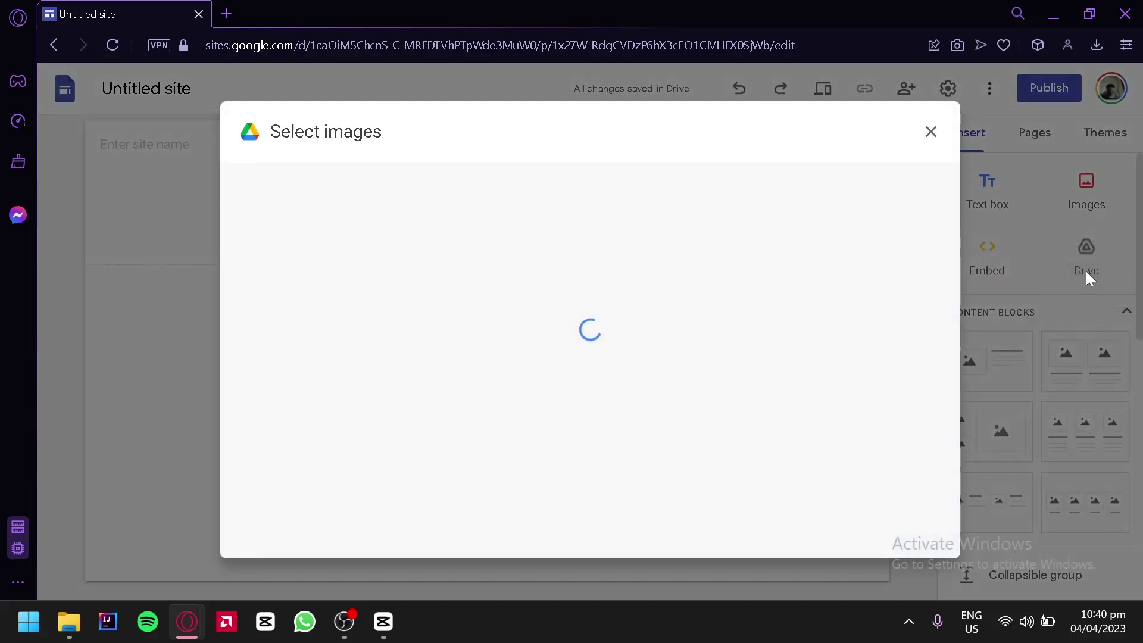
click(441, 186)
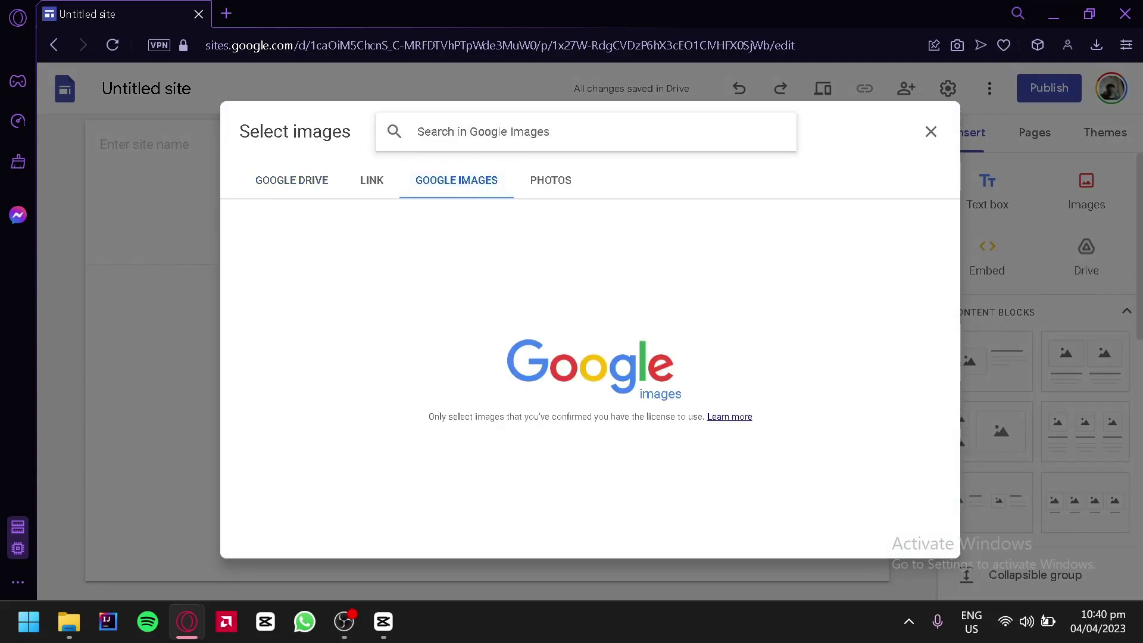
text(coffee mu)
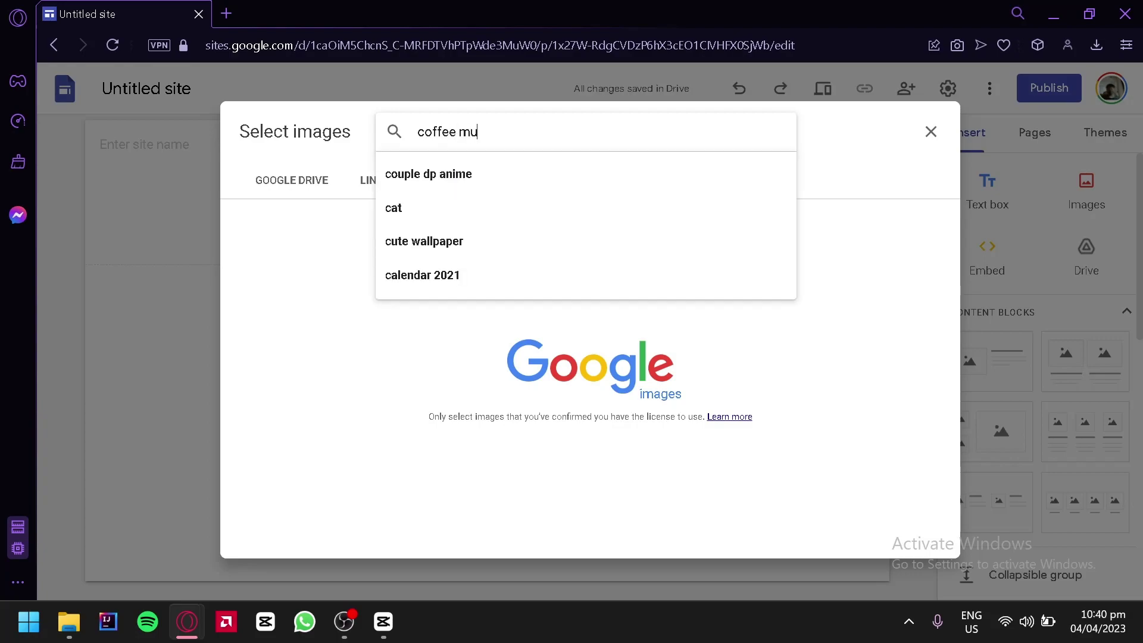
text(g)
key(Return)
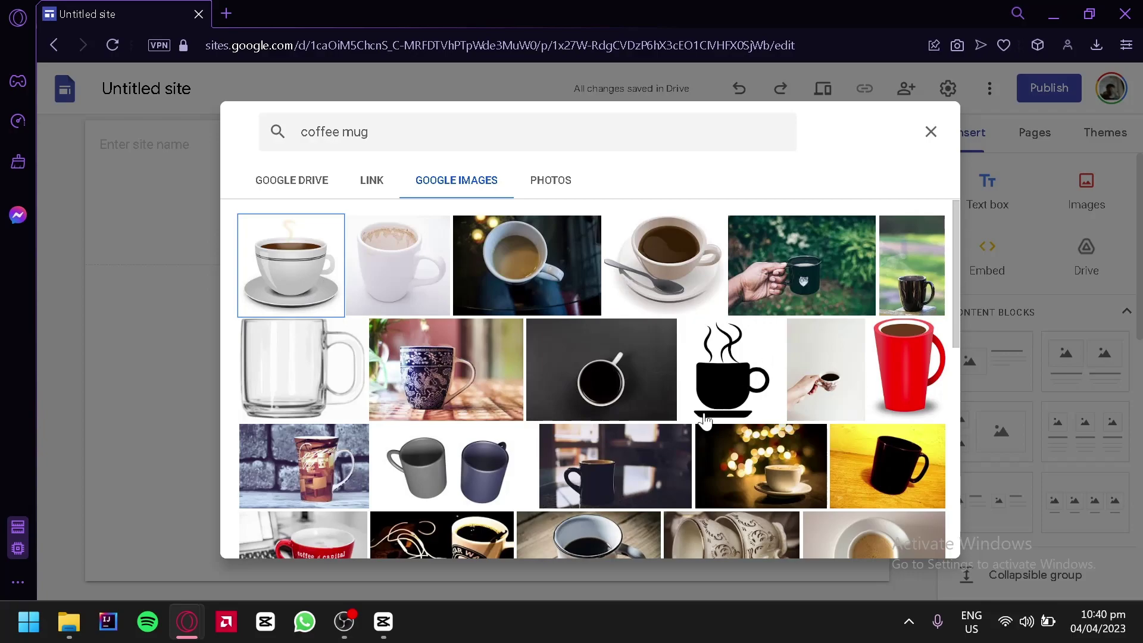
click(900, 289)
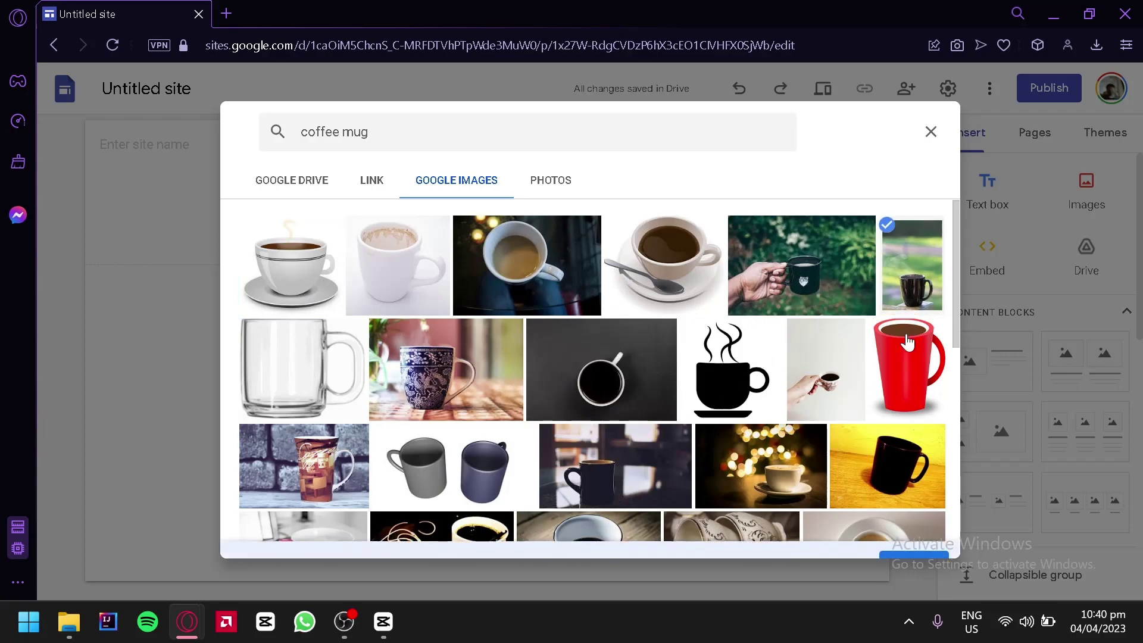
click(911, 535)
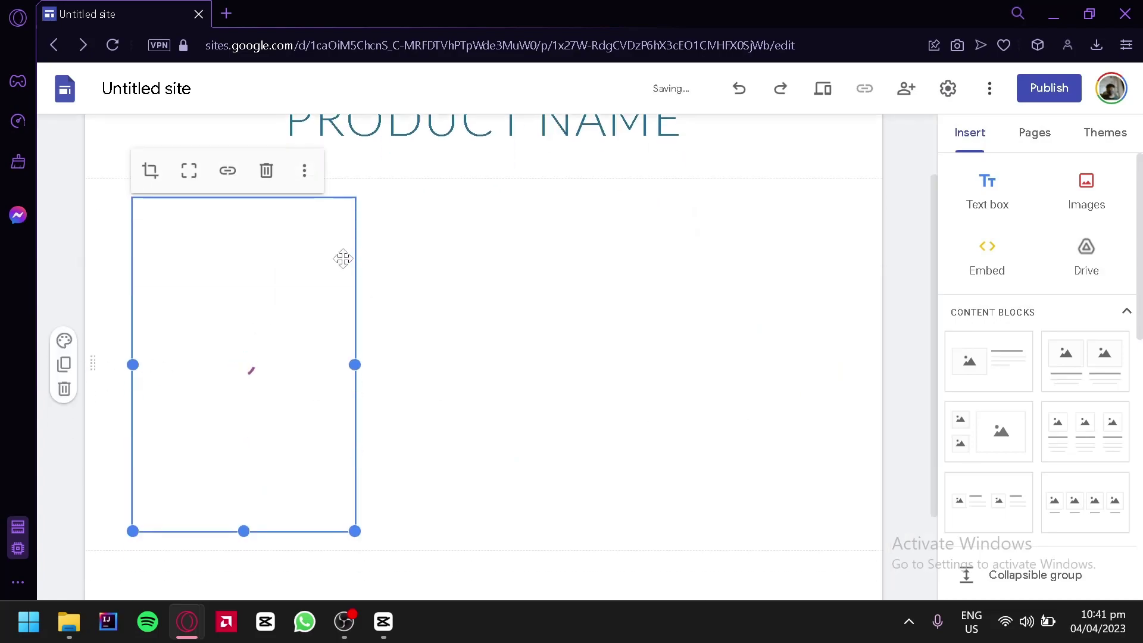
Place a new empty text box beside the coffee mug image.
click(446, 377)
scroll(704, 270, up, 1)
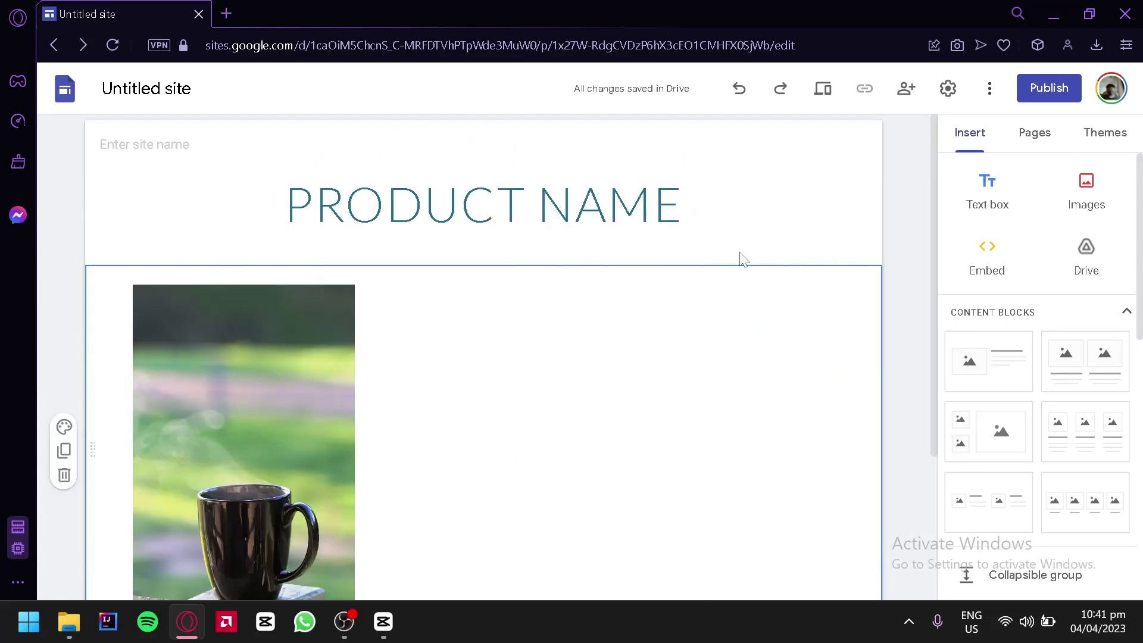
click(979, 206)
drag(454, 227, 399, 300)
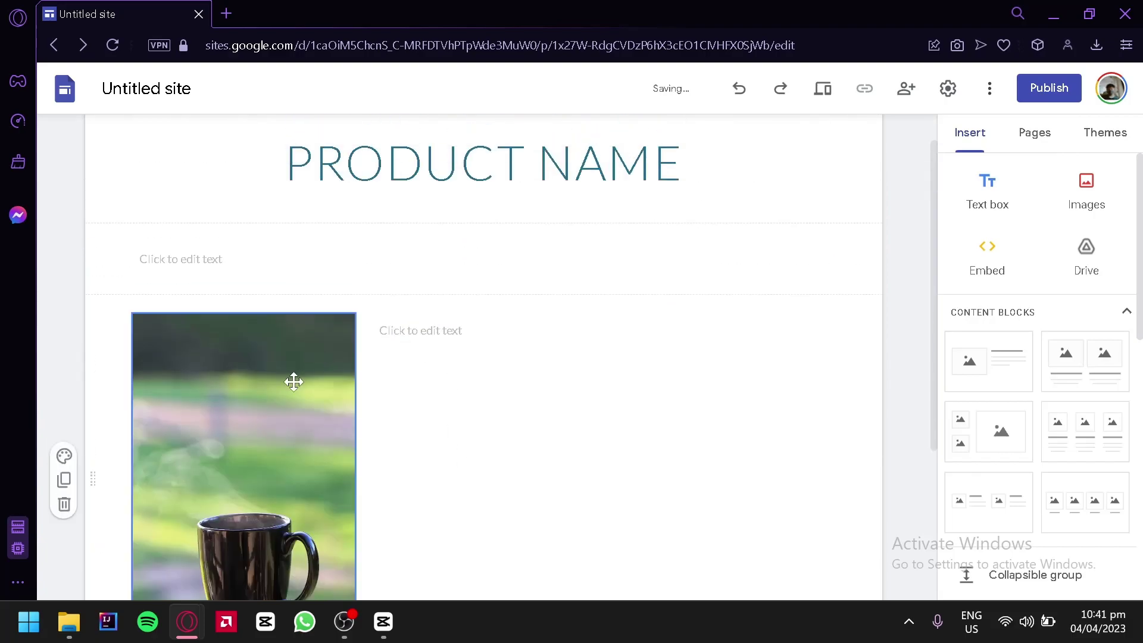
scroll(214, 355, down, 3)
scroll(249, 357, up, 2)
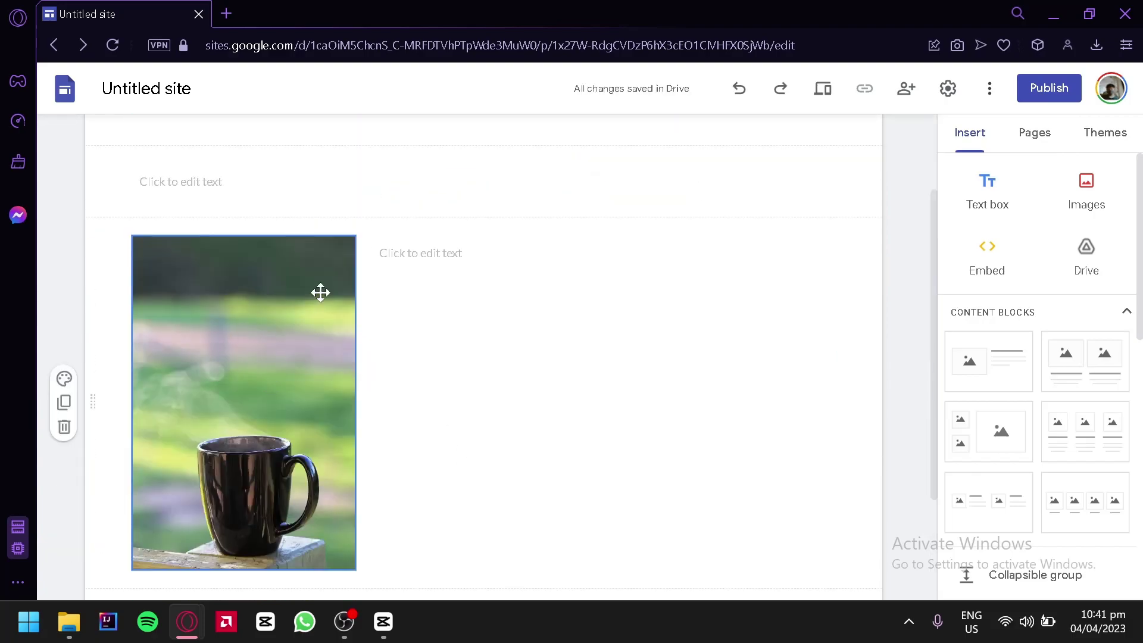
click(381, 255)
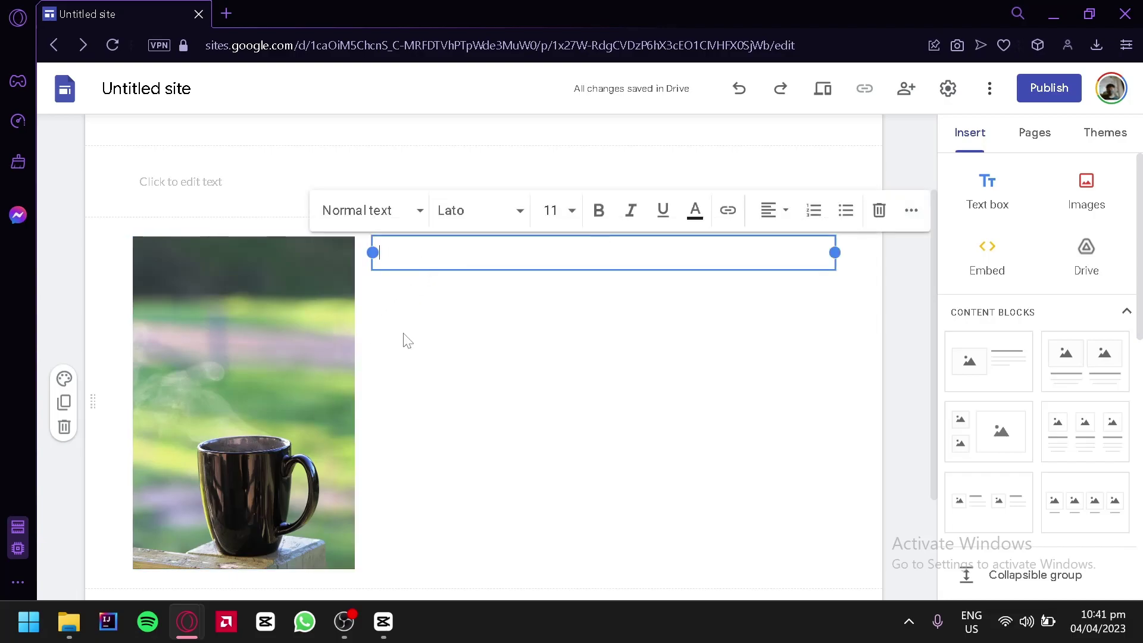
scroll(403, 337, down, 3)
scroll(234, 303, up, 4)
scroll(656, 321, down, 2)
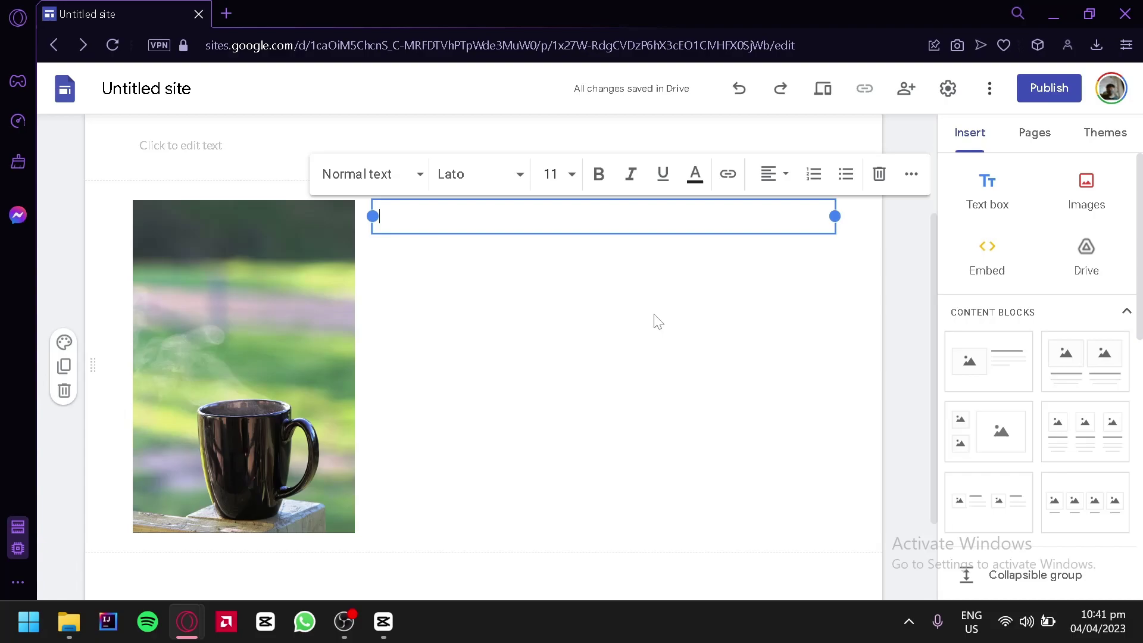
click(633, 361)
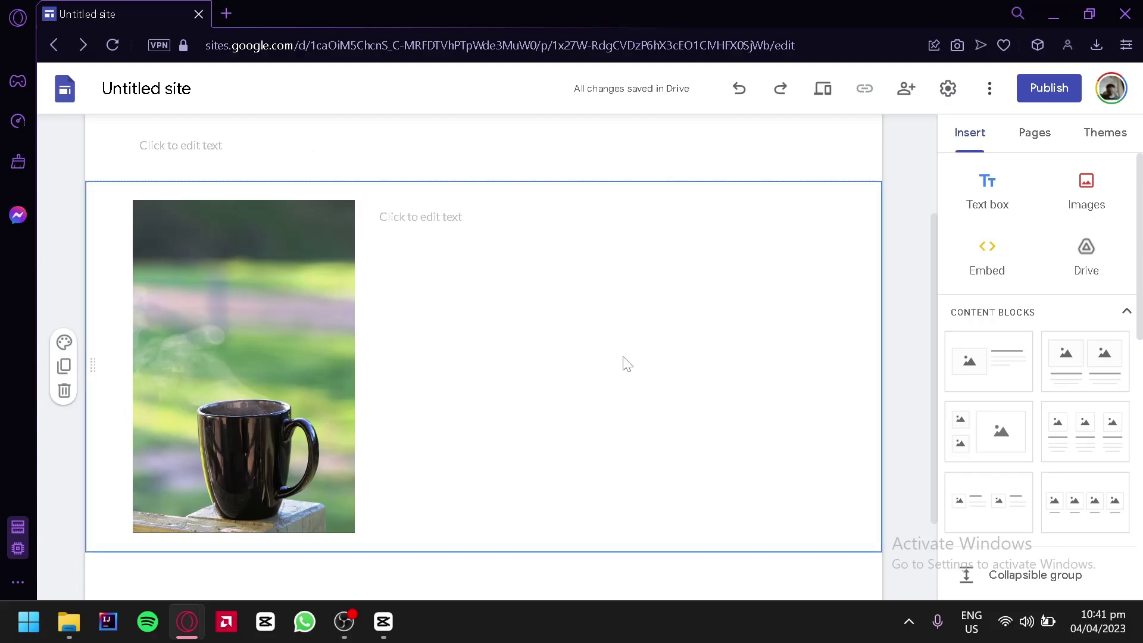
scroll(1006, 241, down, 5)
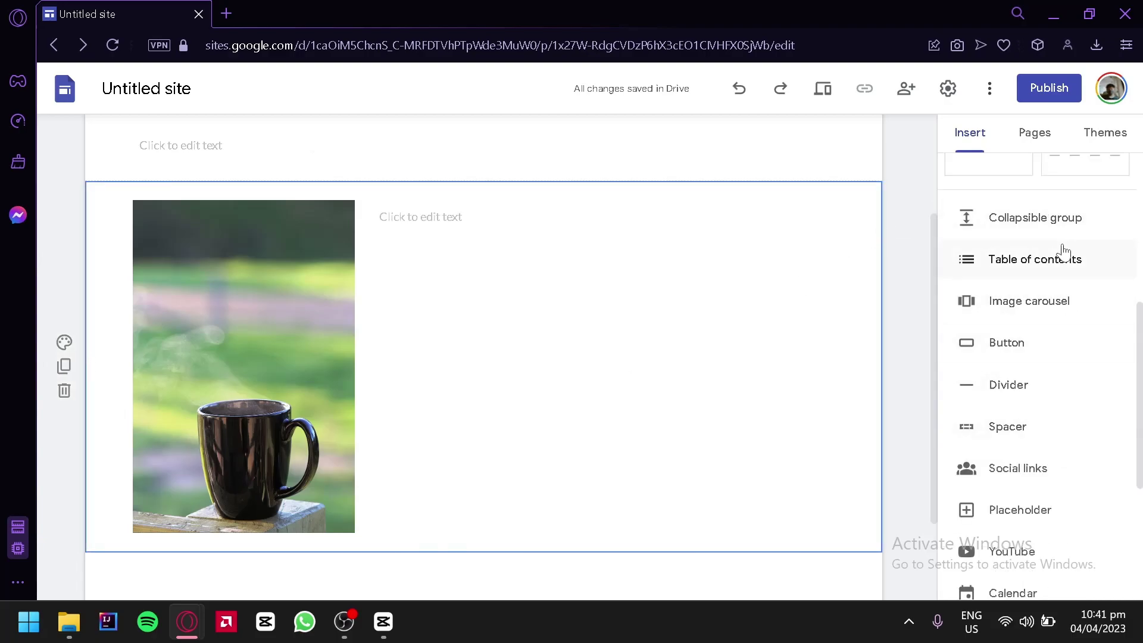
scroll(1035, 315, down, 2)
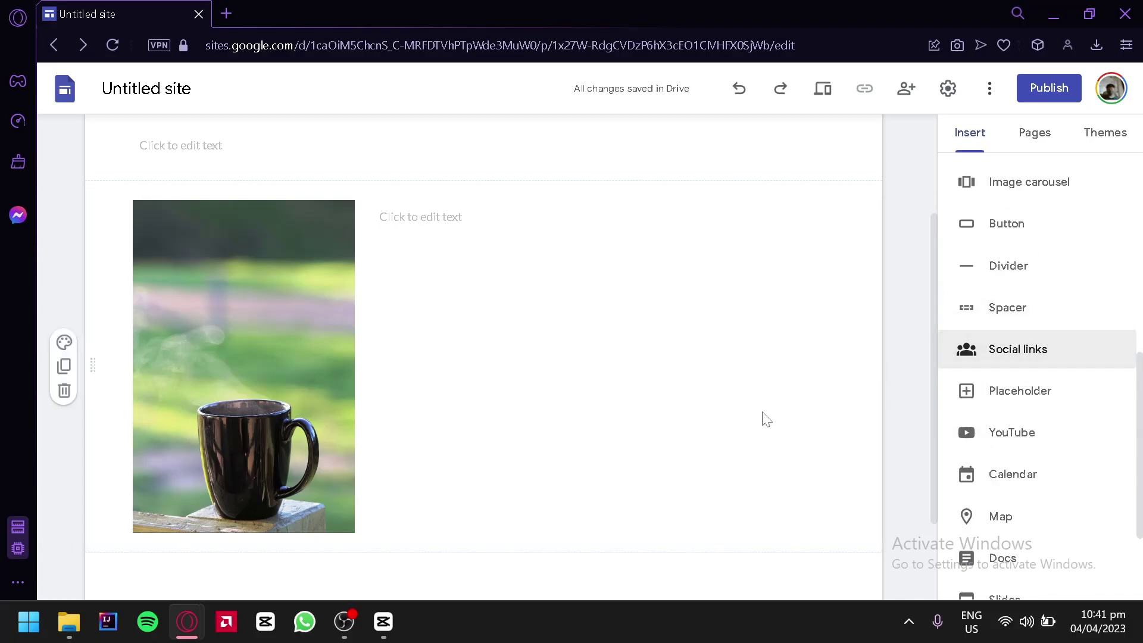
Insert social links for Facebook.com and Youuube.com and move the icons beside the mug image.
click(1011, 357)
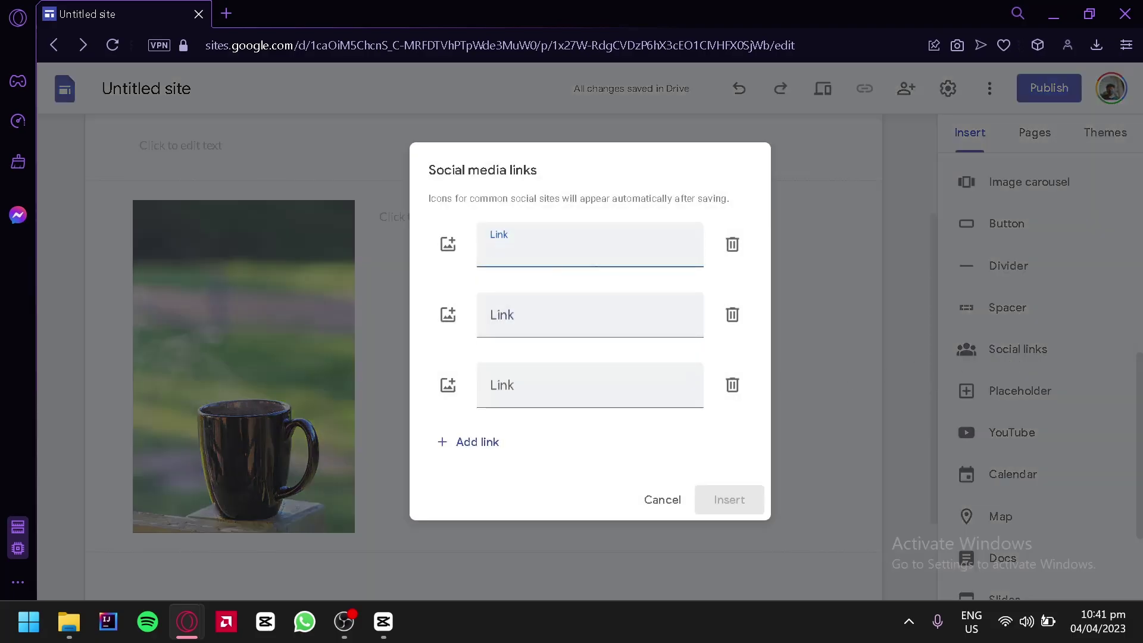
text(Face)
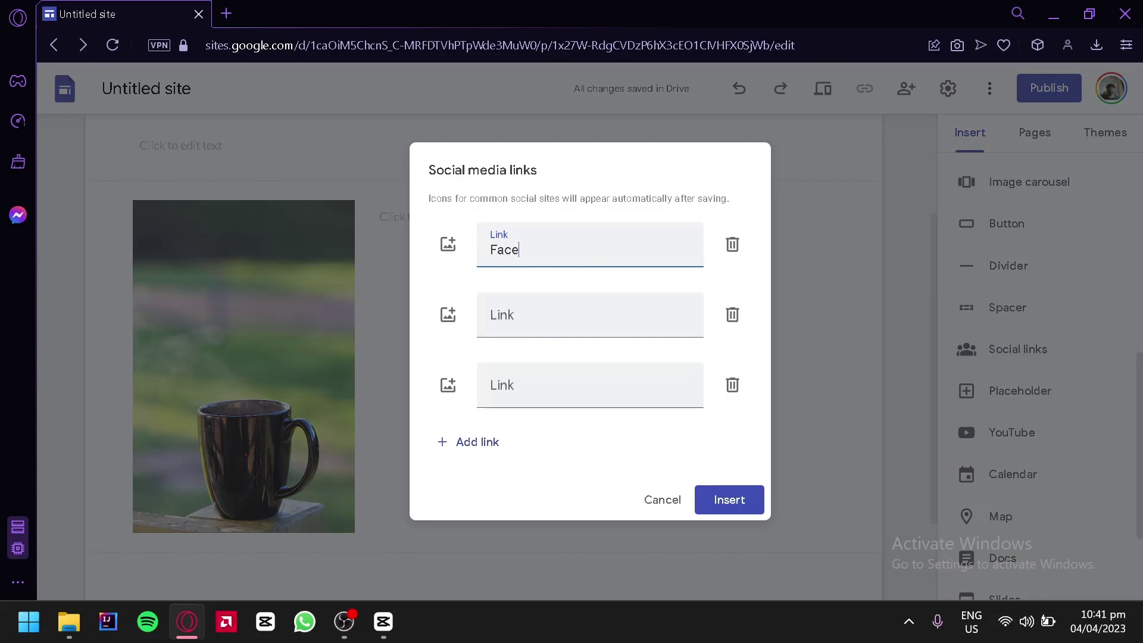
text(book.com)
key(Tab)
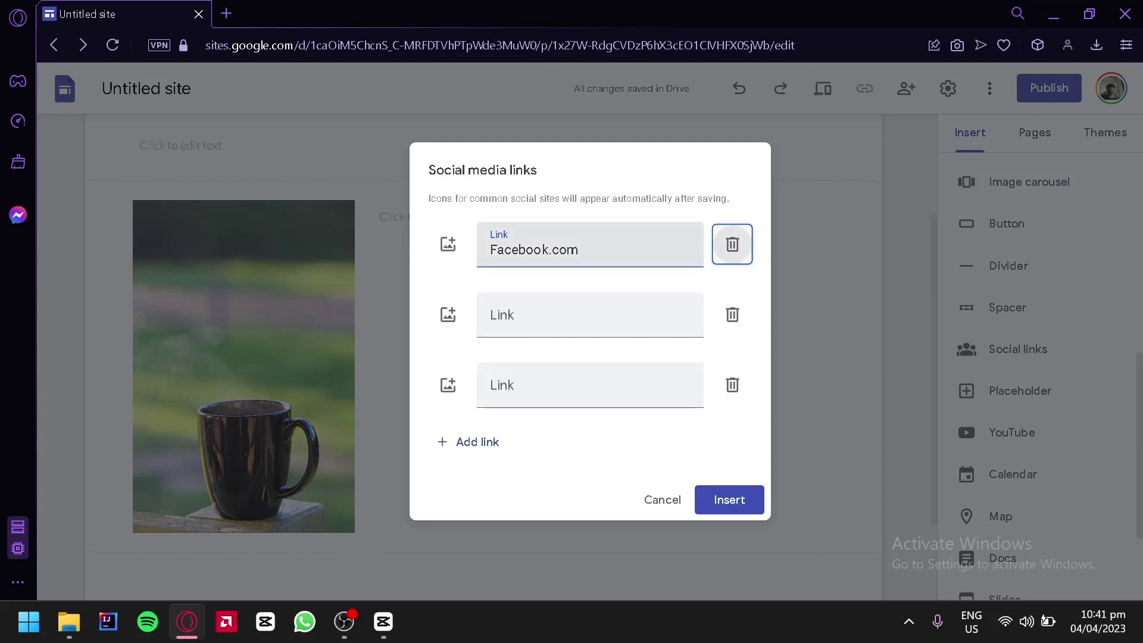
key(Tab)
text(Youu)
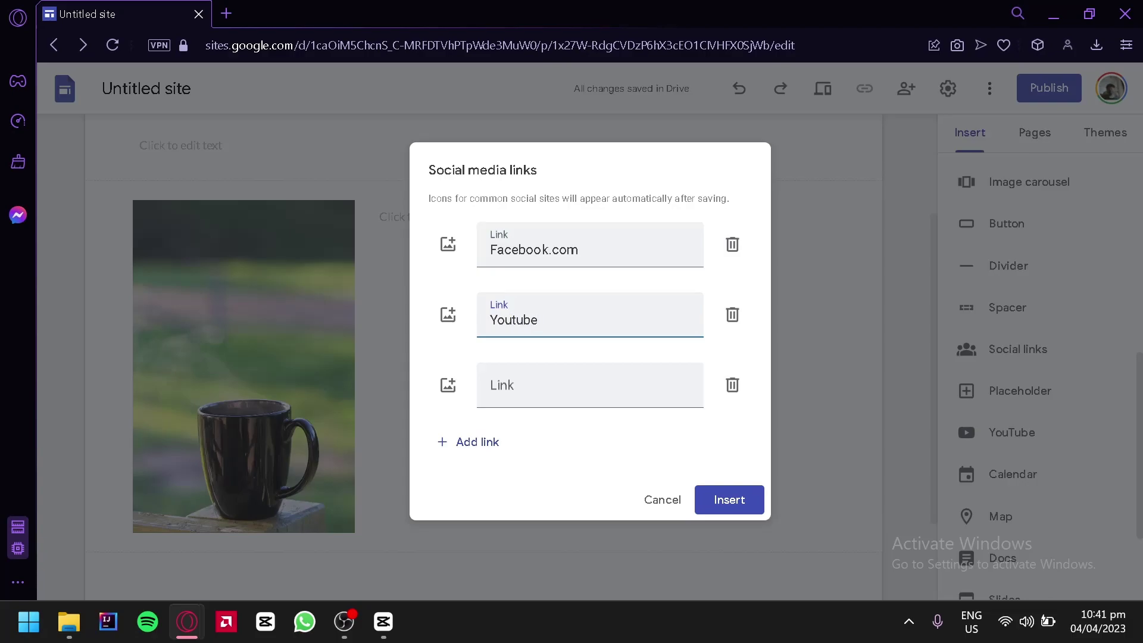
text(ube.com)
click(721, 513)
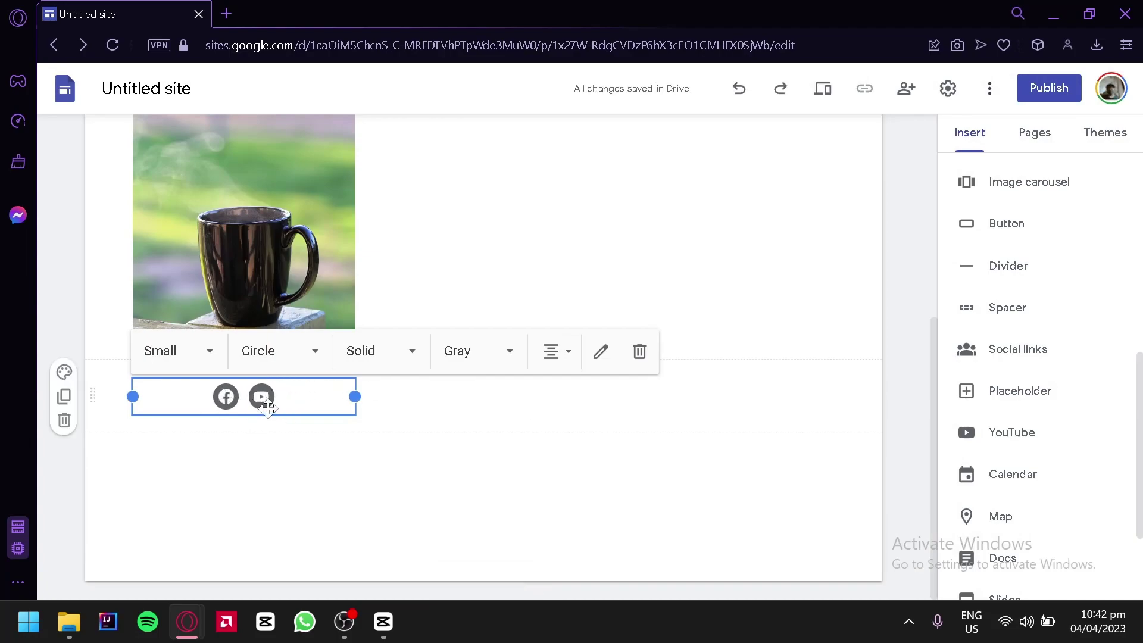
drag(268, 408, 723, 262)
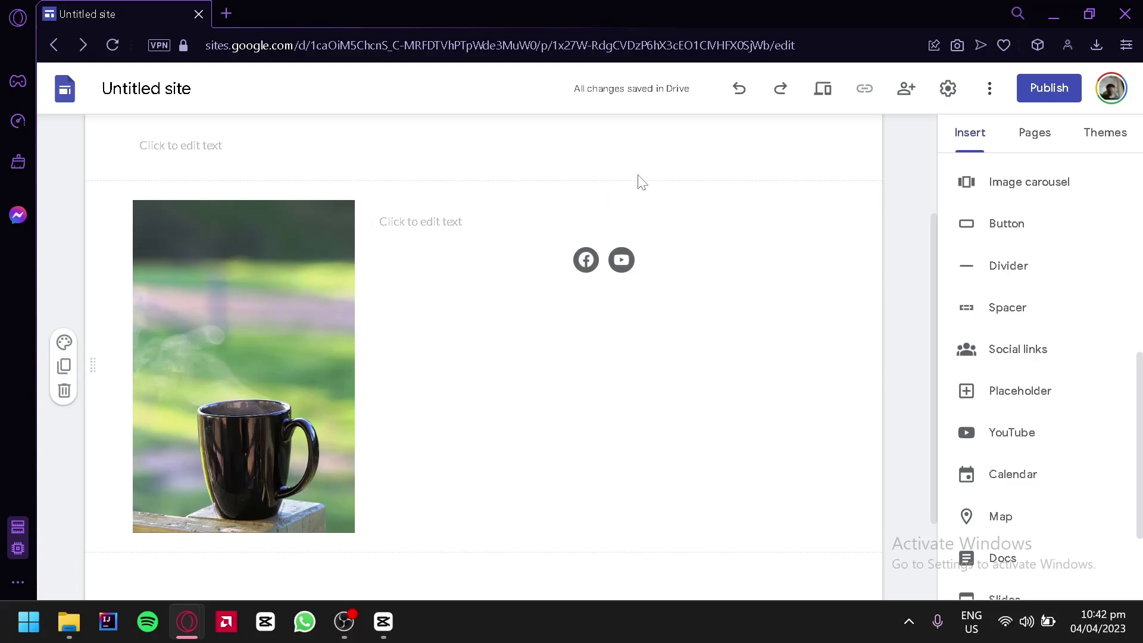
Insert an 'Add to Cart' button linking to shopify.com under the social icons.
scroll(502, 454, up, 3)
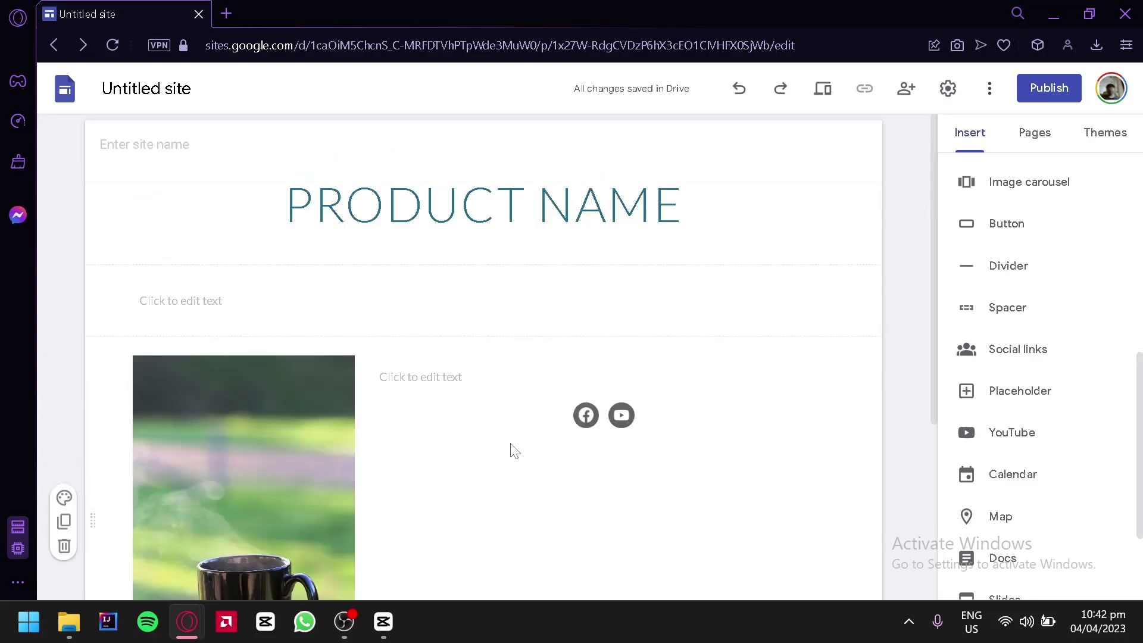
scroll(535, 297, down, 2)
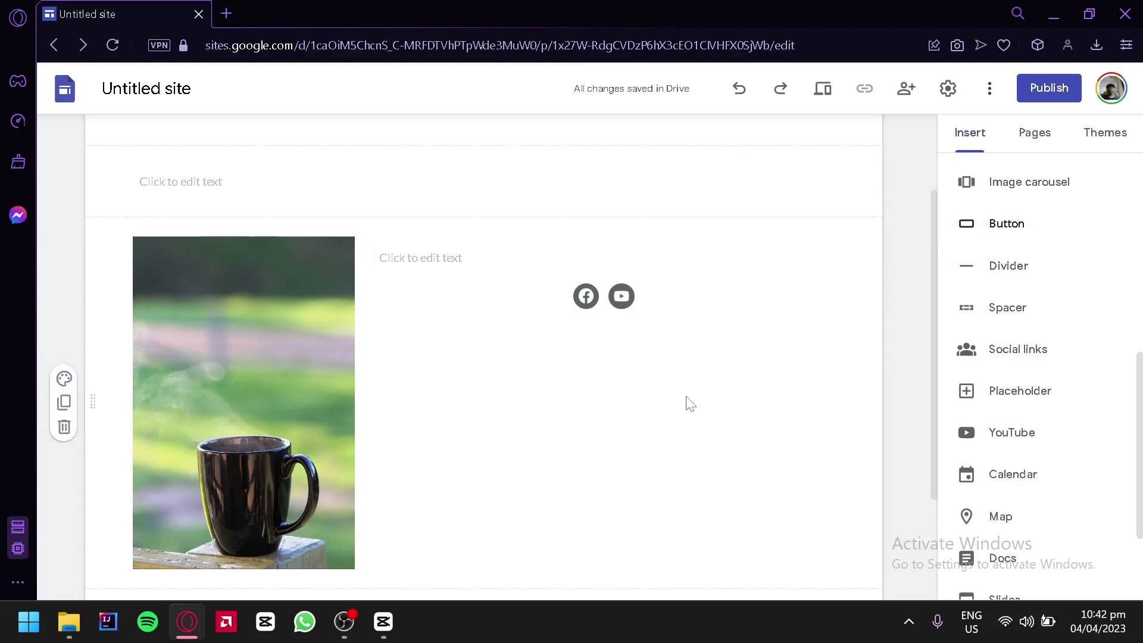
click(949, 233)
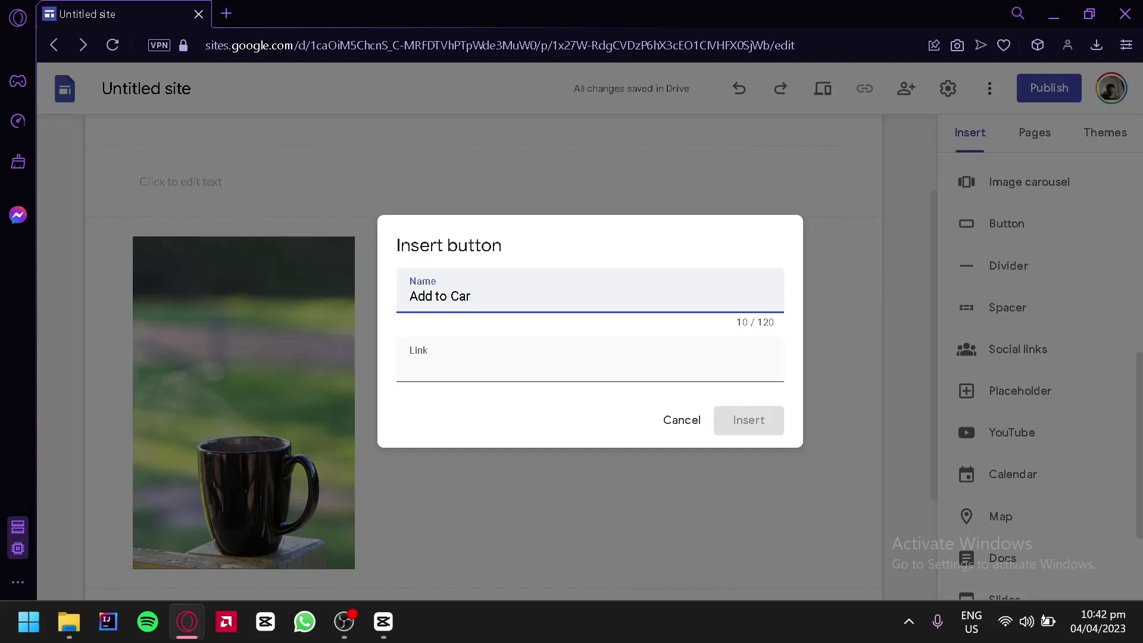
click(562, 384)
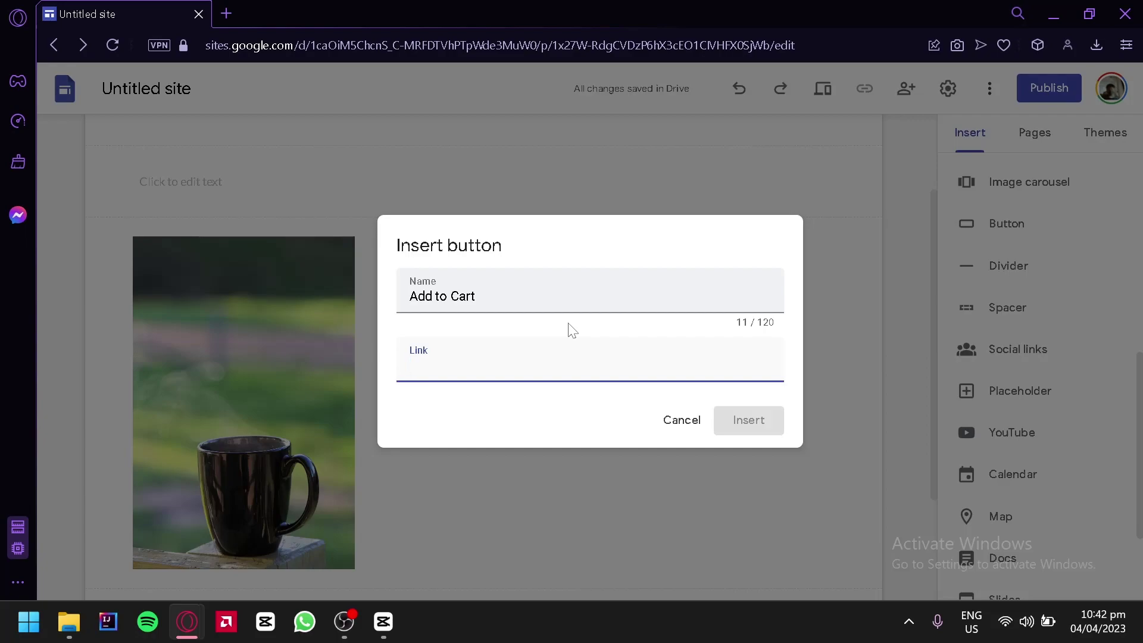
text(shopif)
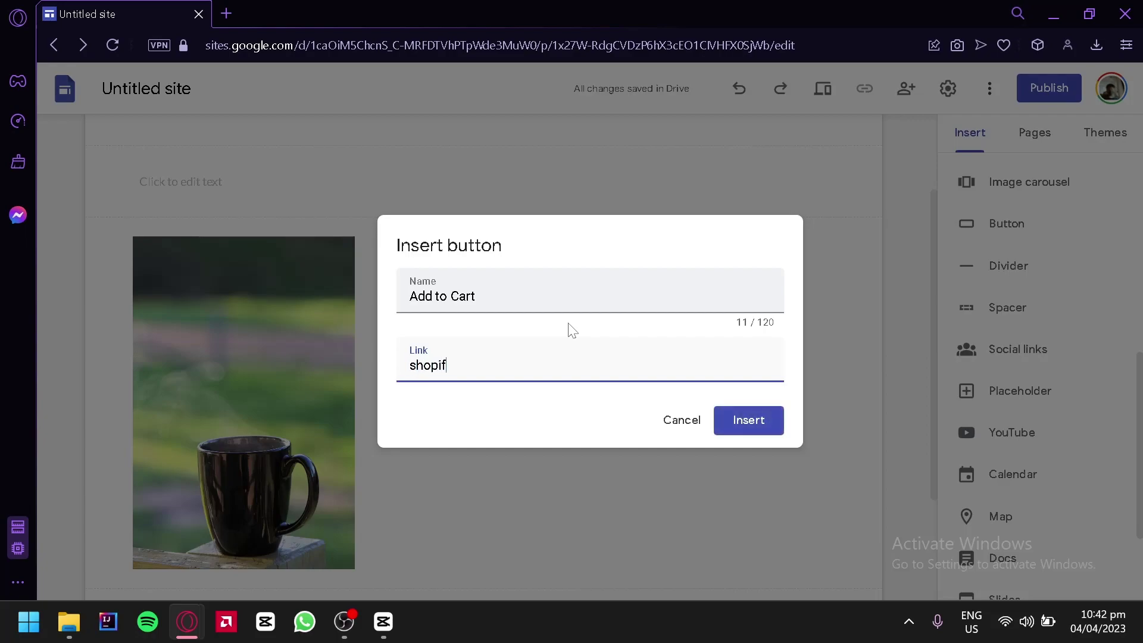
text(y.com)
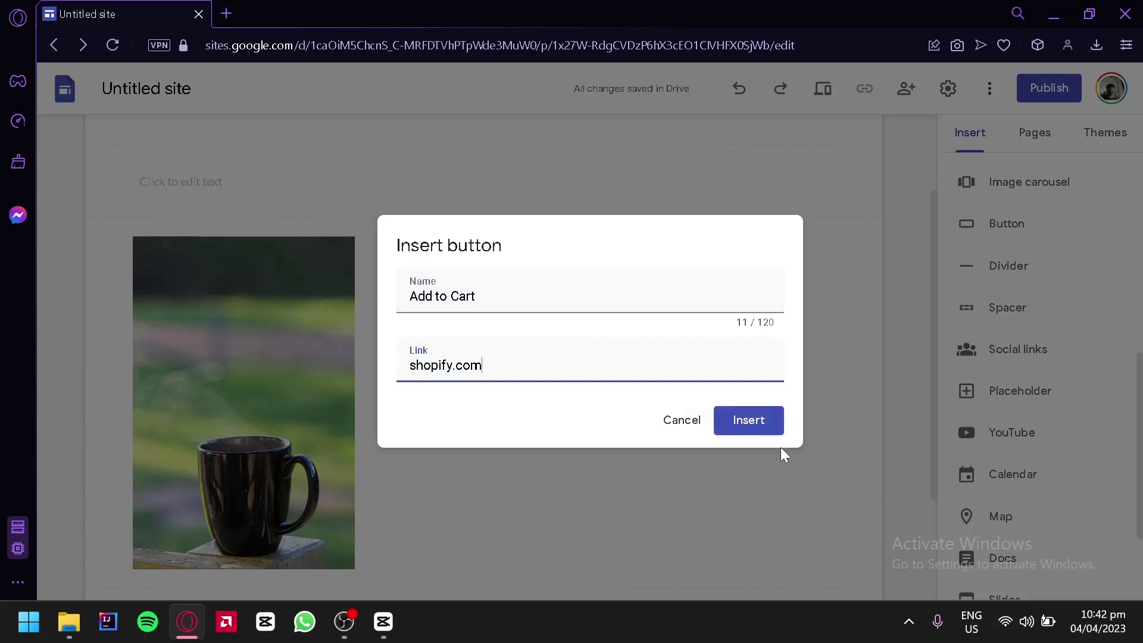
click(744, 422)
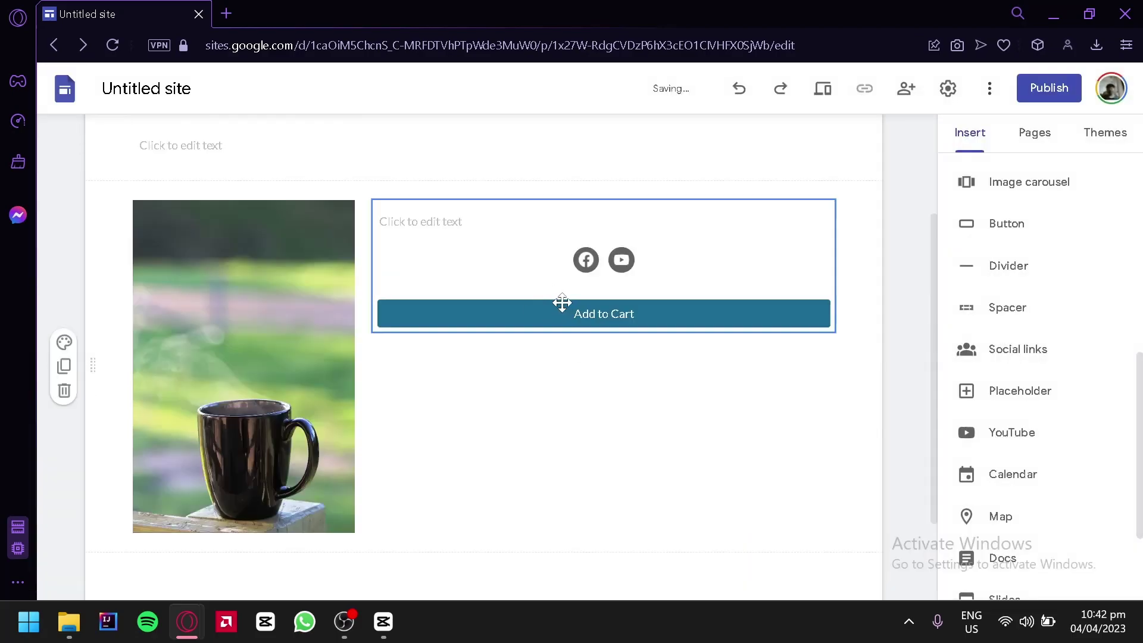
scroll(461, 402, up, 2)
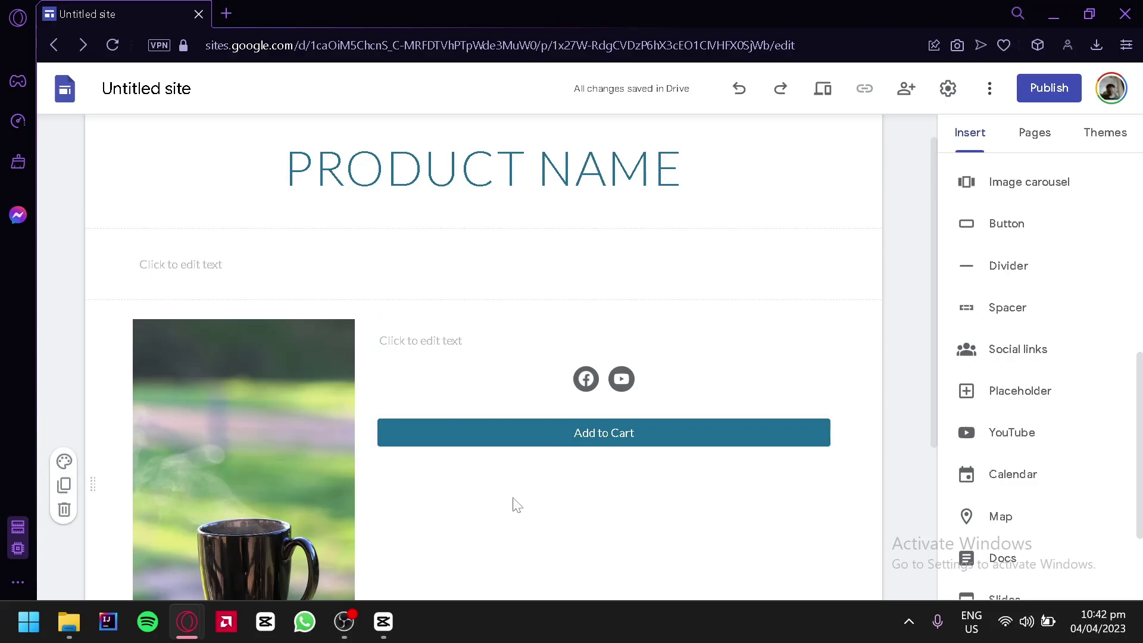
scroll(446, 409, down, 4)
scroll(369, 370, up, 2)
scroll(417, 309, down, 2)
scroll(439, 275, up, 2)
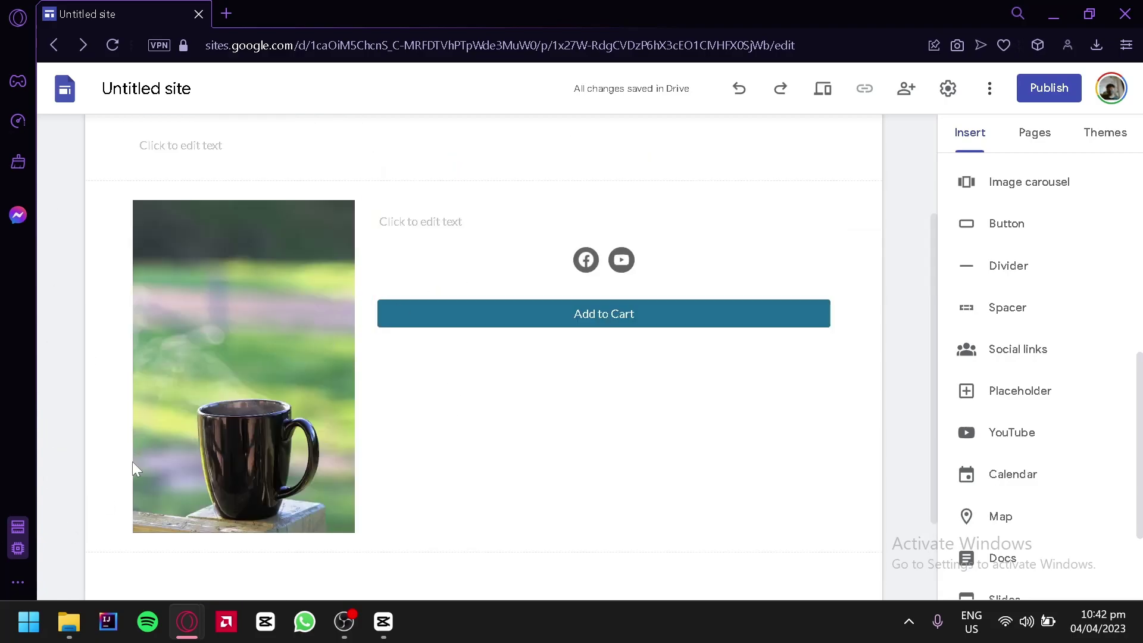
scroll(199, 349, up, 3)
click(517, 467)
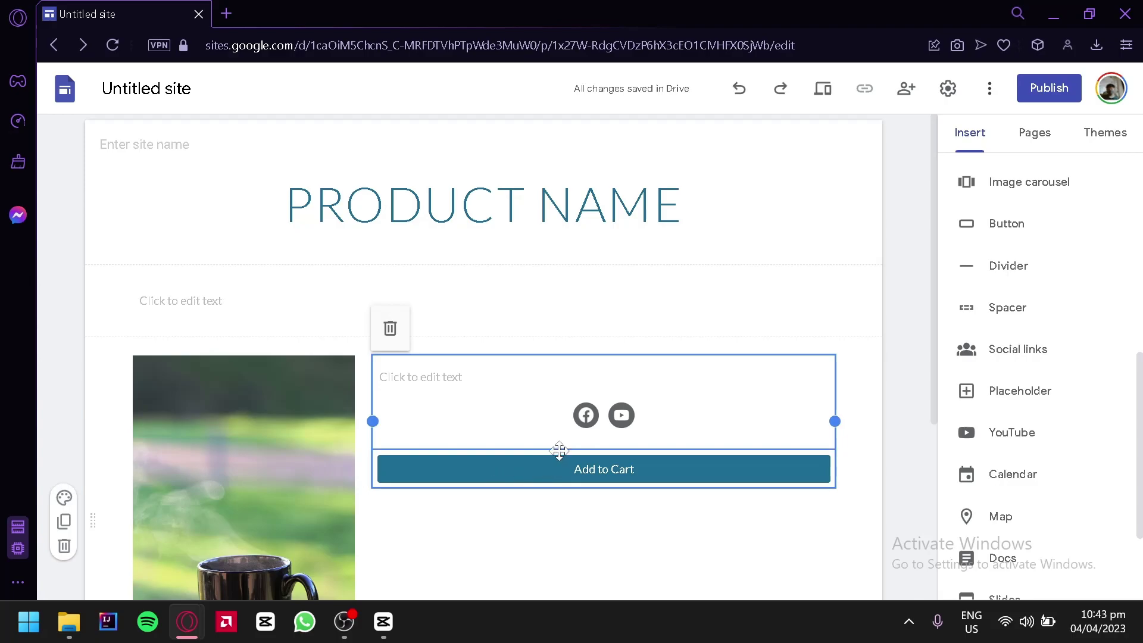
click(558, 470)
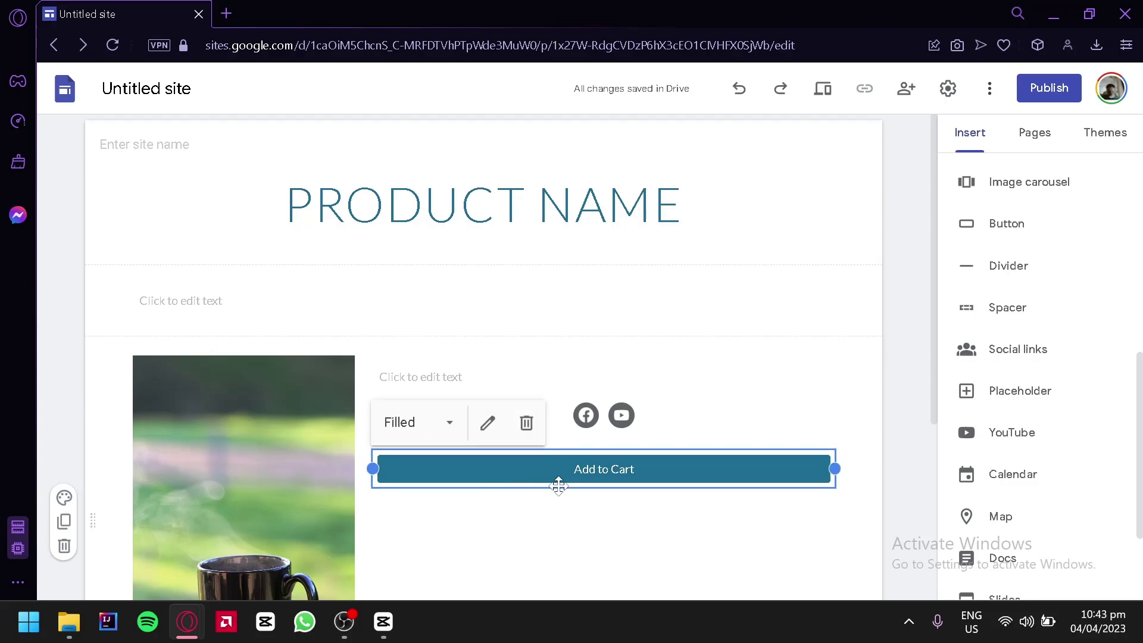
click(455, 433)
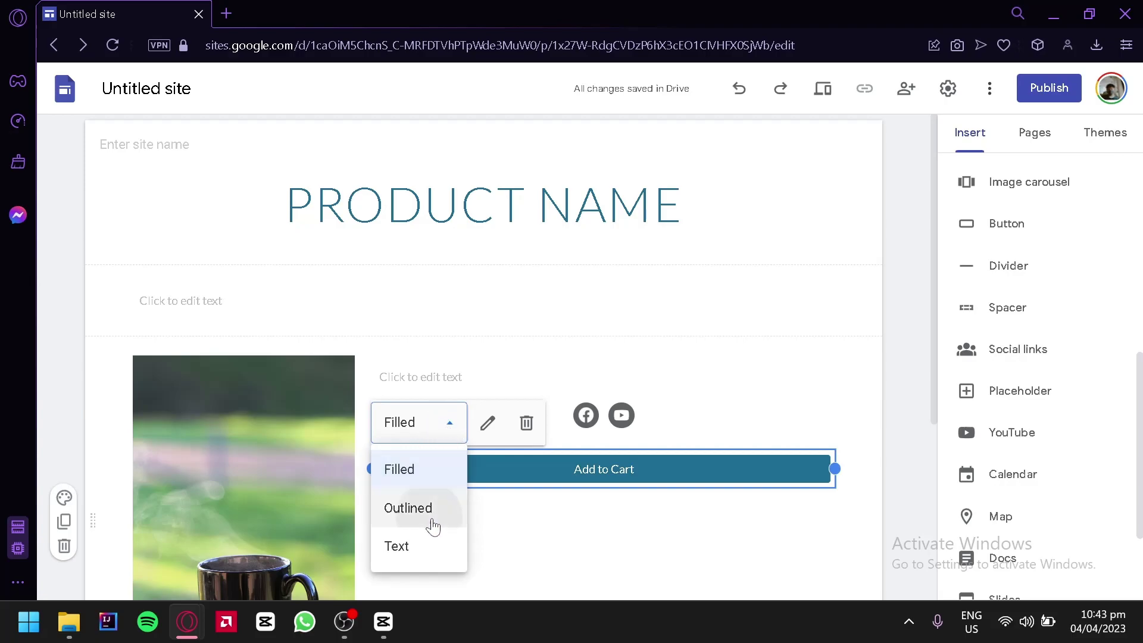
click(431, 522)
click(433, 438)
click(408, 544)
click(439, 429)
click(430, 468)
click(487, 424)
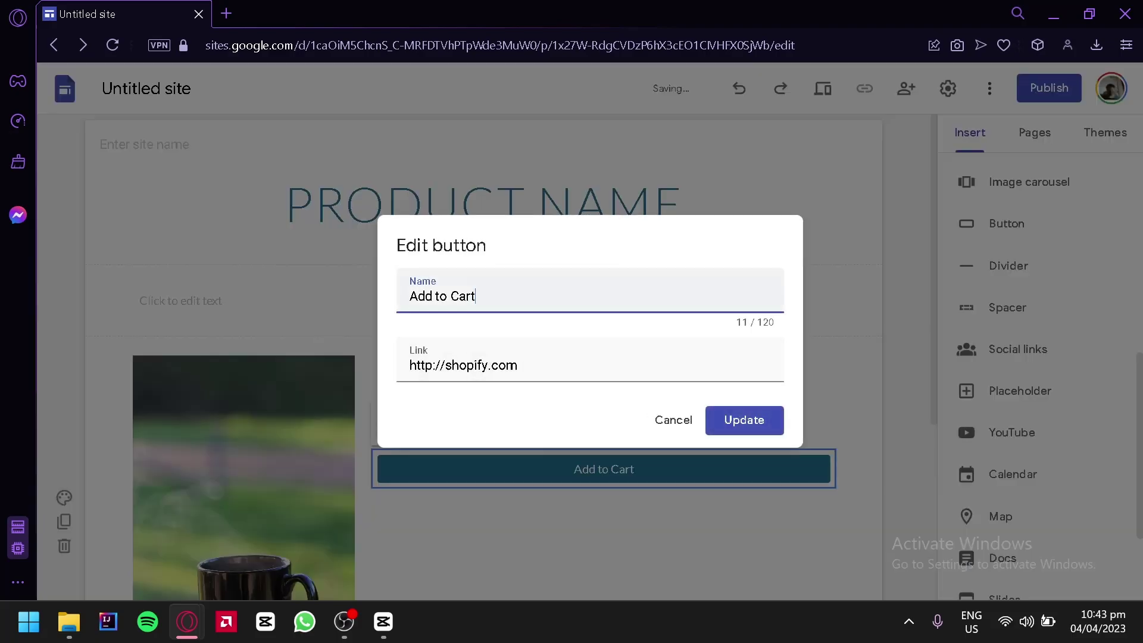
click(670, 422)
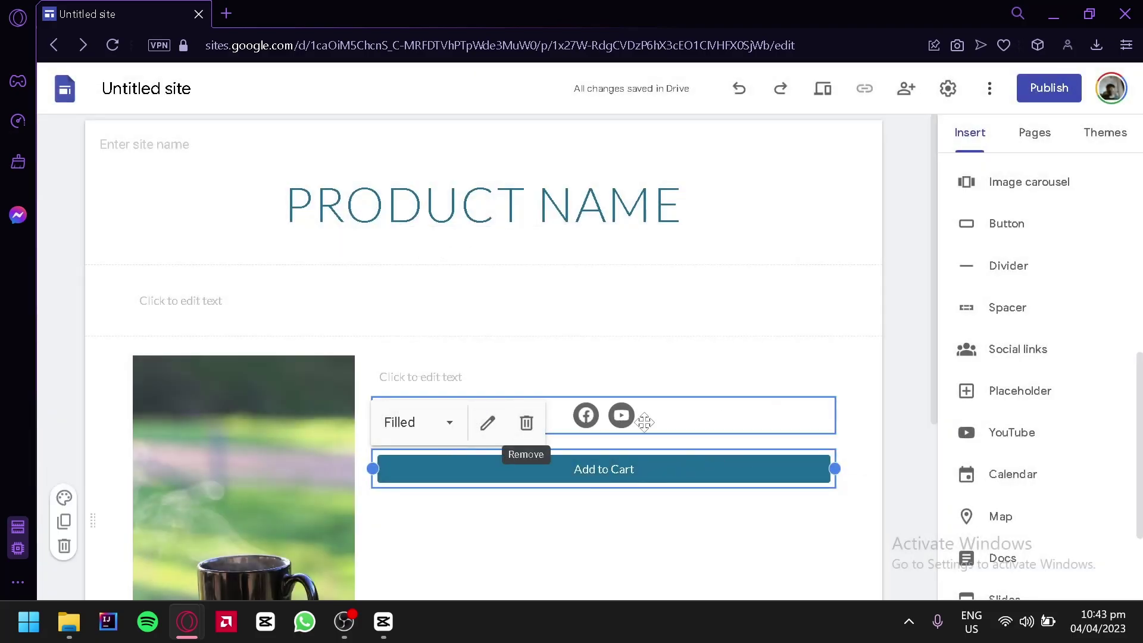
drag(830, 463, 451, 502)
drag(463, 463, 651, 463)
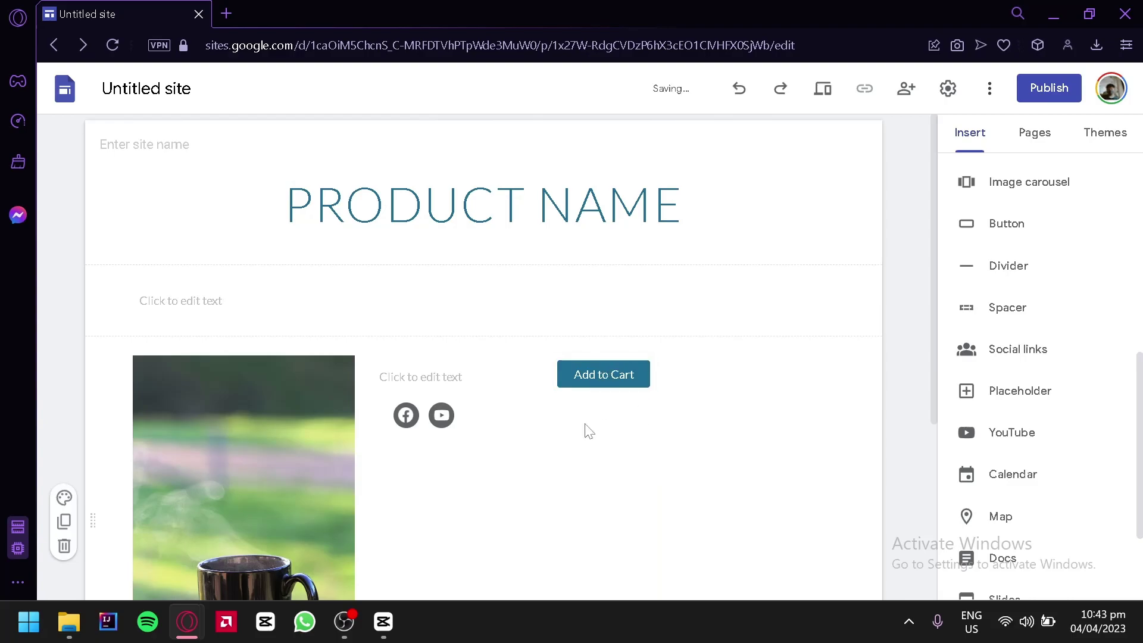
drag(589, 375, 420, 459)
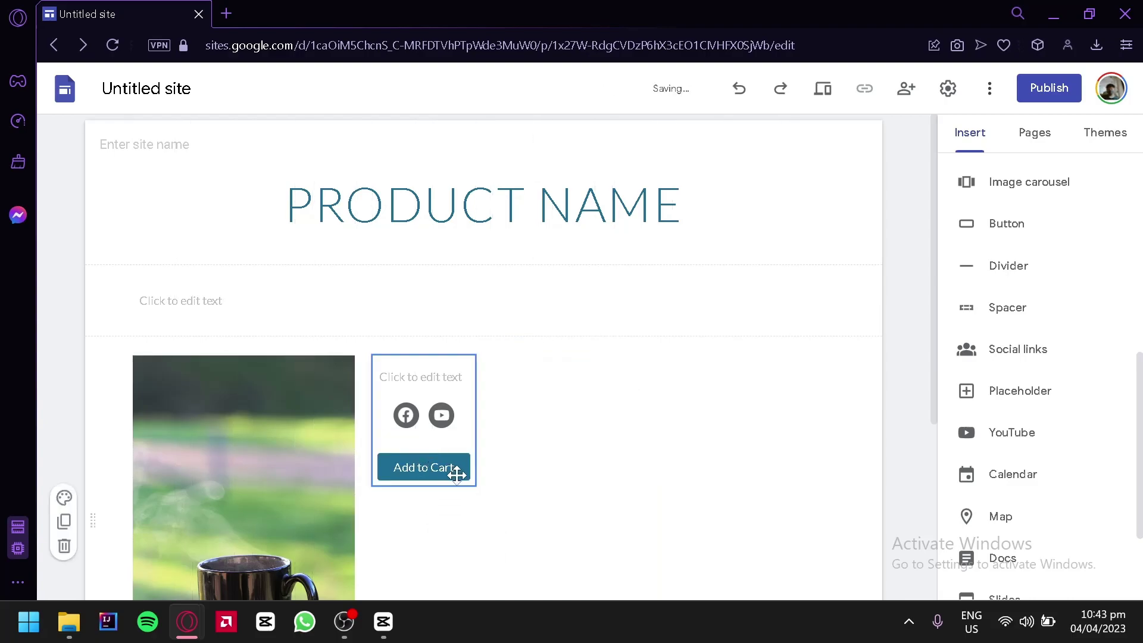
drag(475, 420, 862, 390)
click(722, 568)
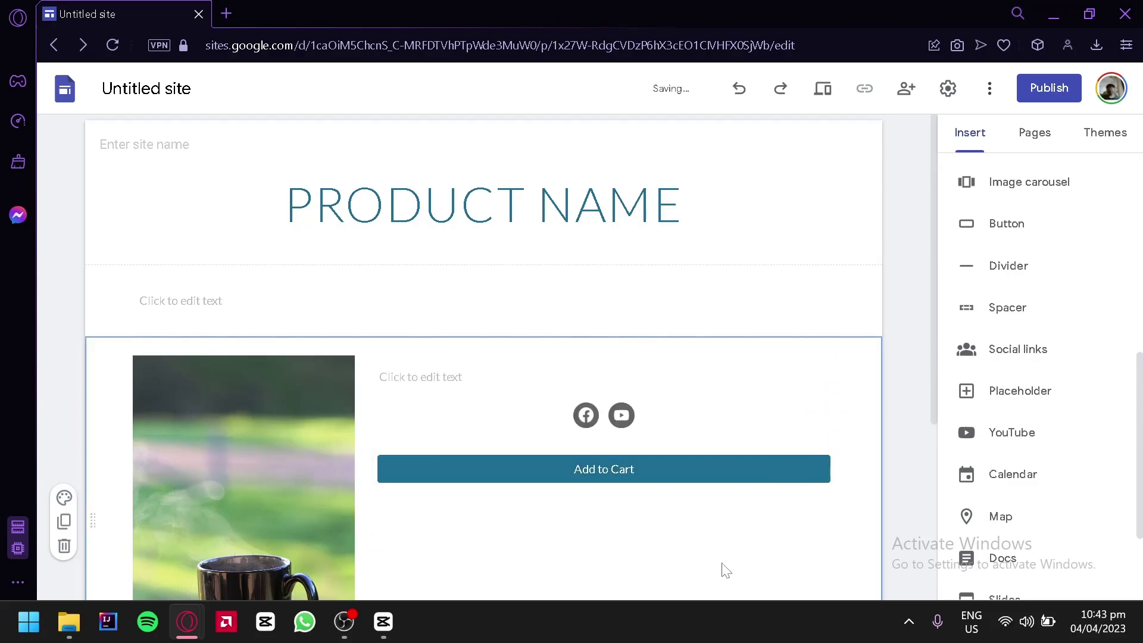
scroll(722, 568, down, 2)
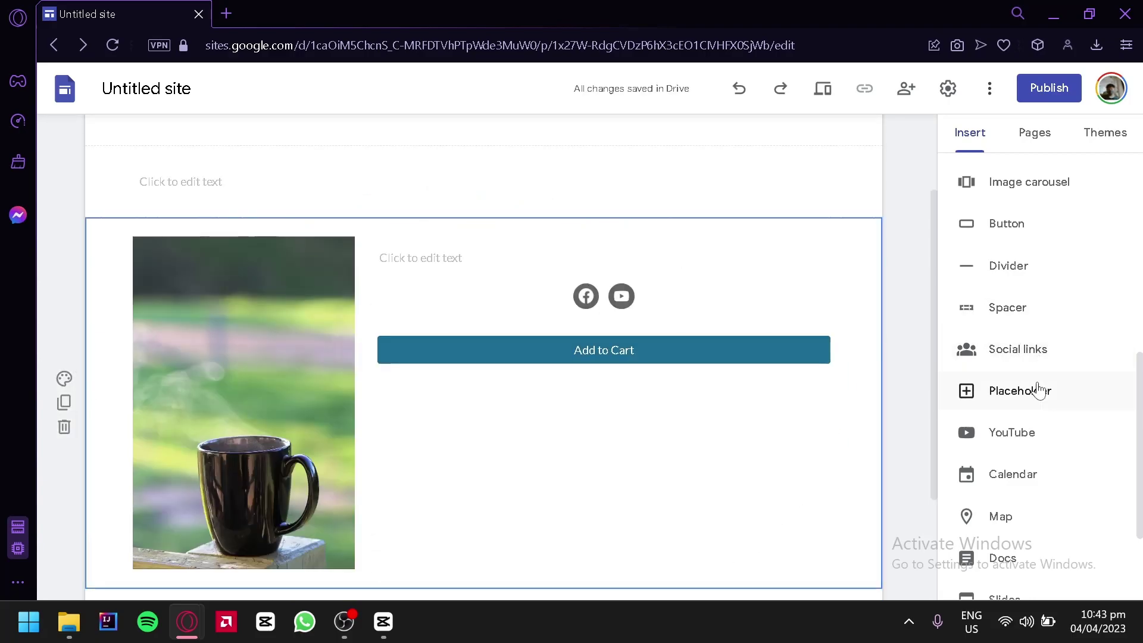
scroll(1039, 390, down, 2)
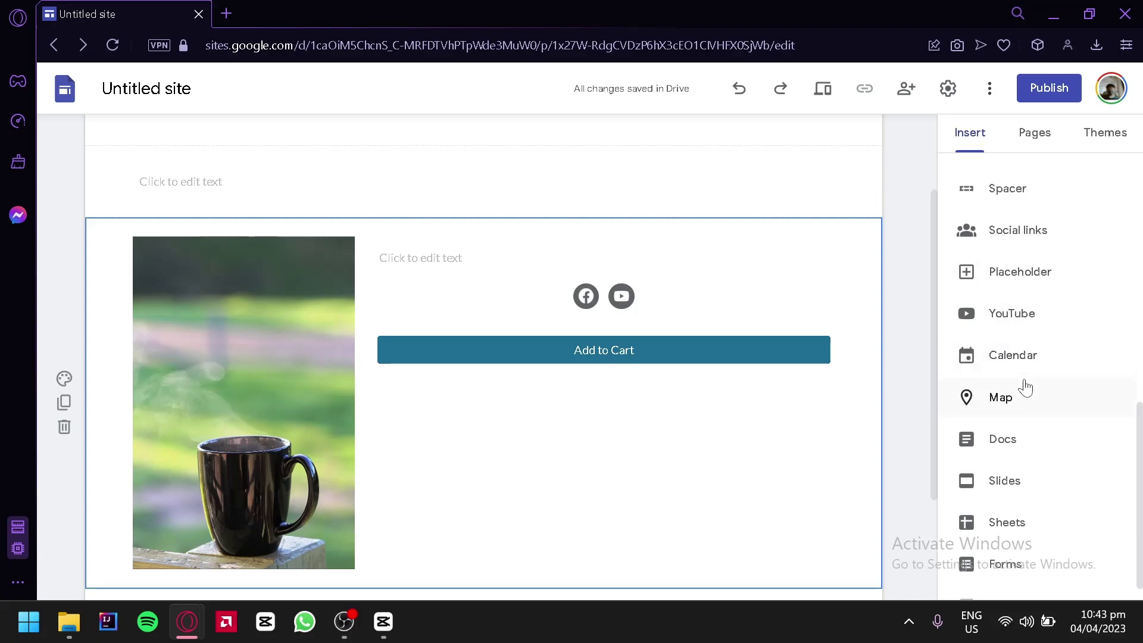
scroll(1038, 381, up, 4)
scroll(1065, 310, down, 4)
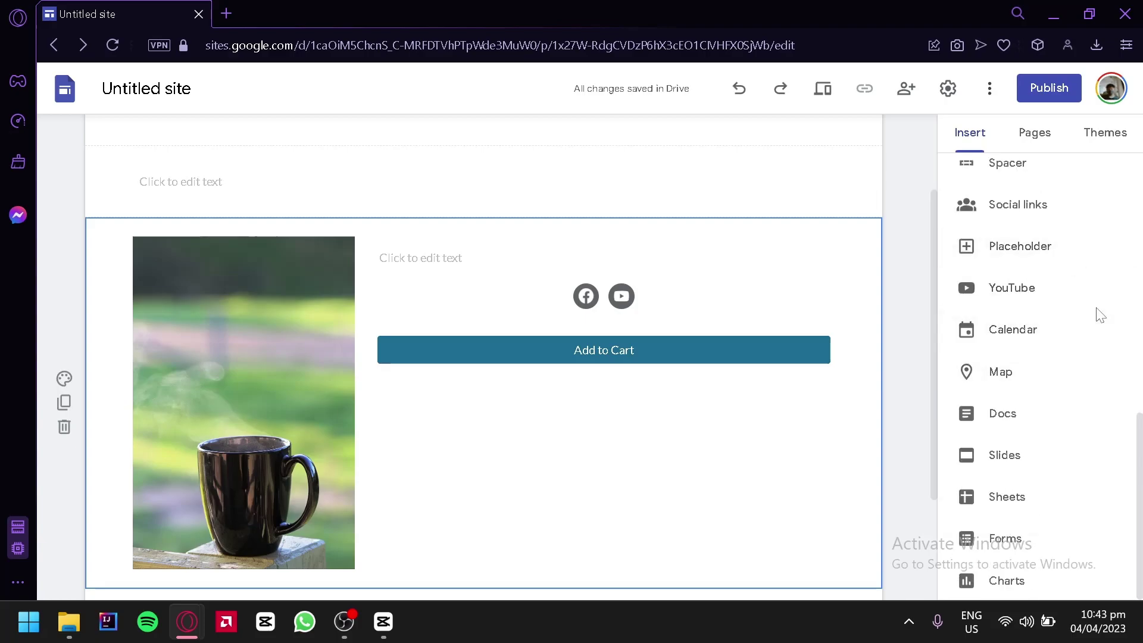
Show the Pages panel and expand the + button's new page, link and embed options.
click(1037, 143)
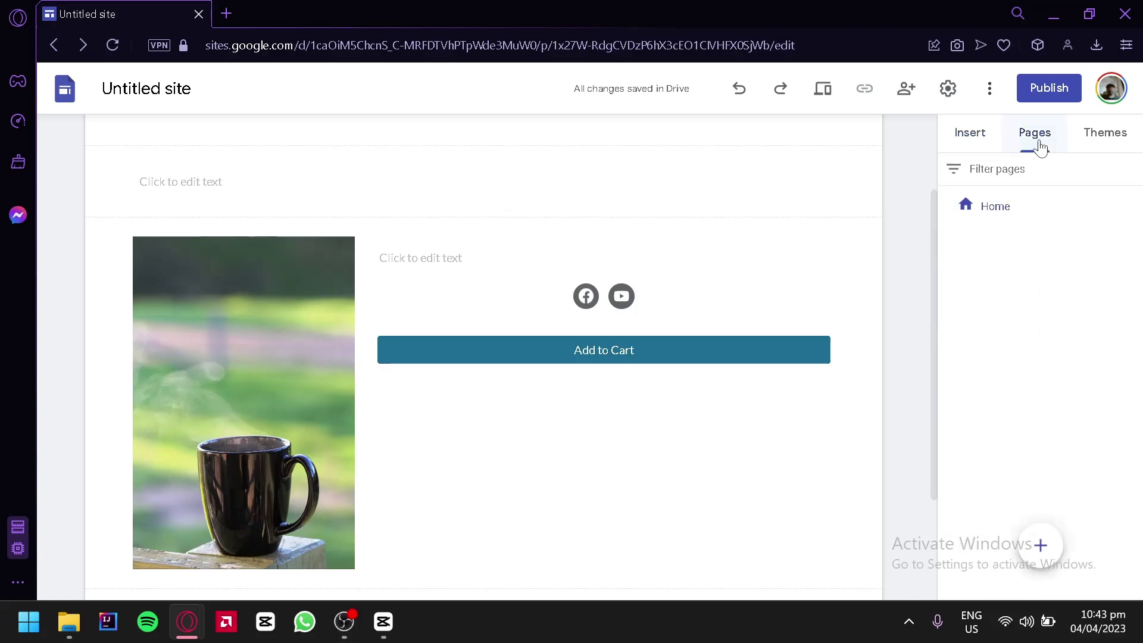
scroll(205, 296, up, 2)
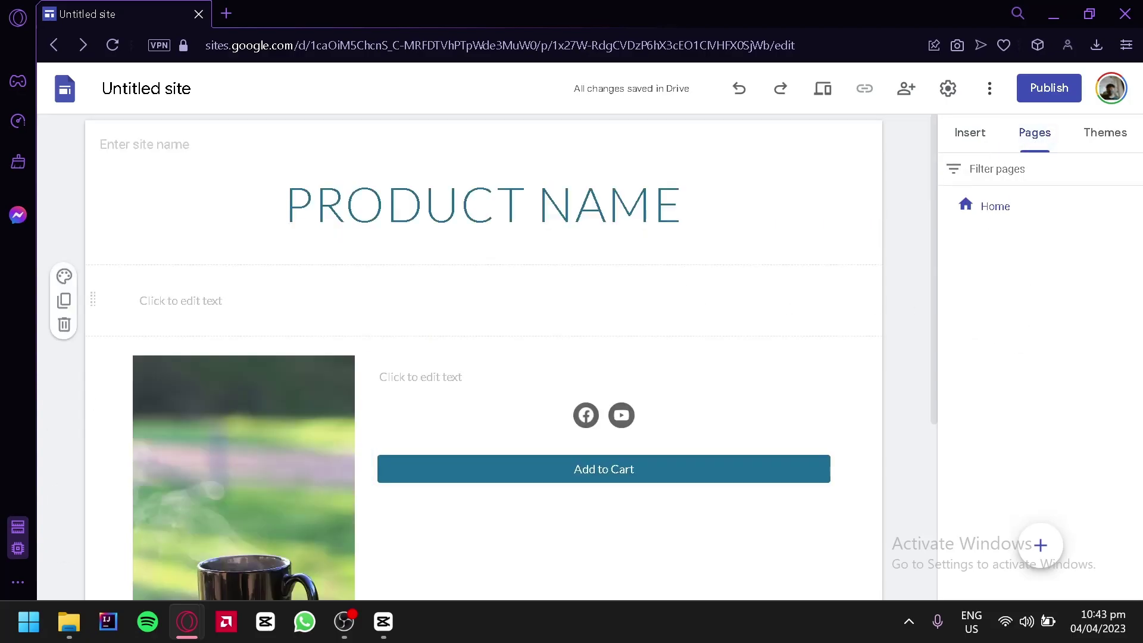
scroll(757, 222, down, 4)
mouse_move(1055, 568)
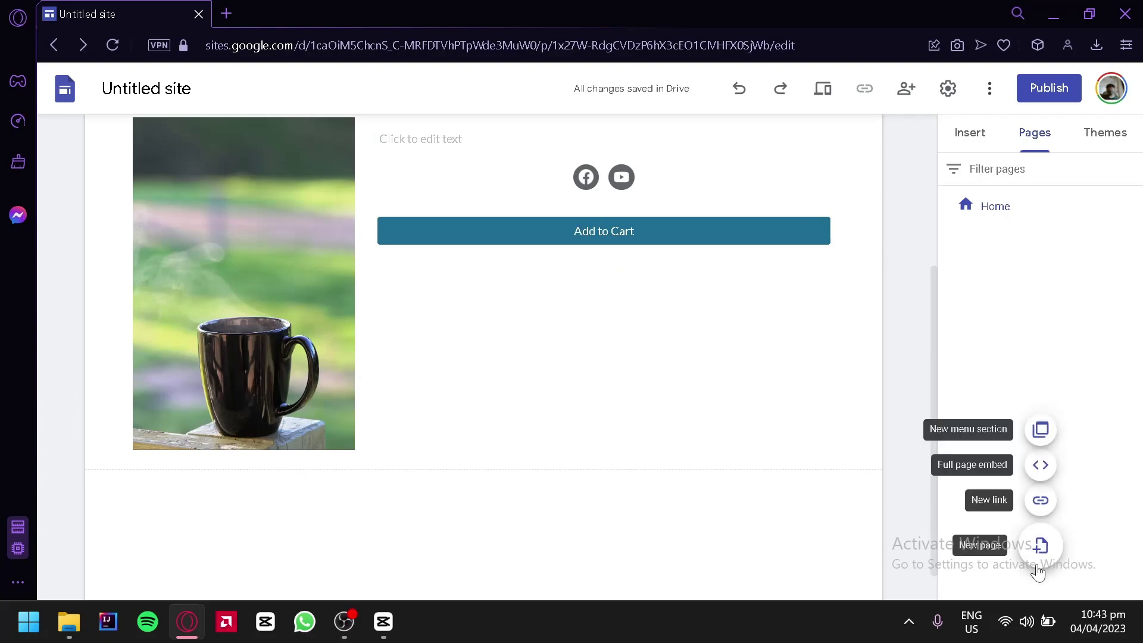
mouse_move(1031, 553)
Create a new page named 'About section'.
click(1041, 546)
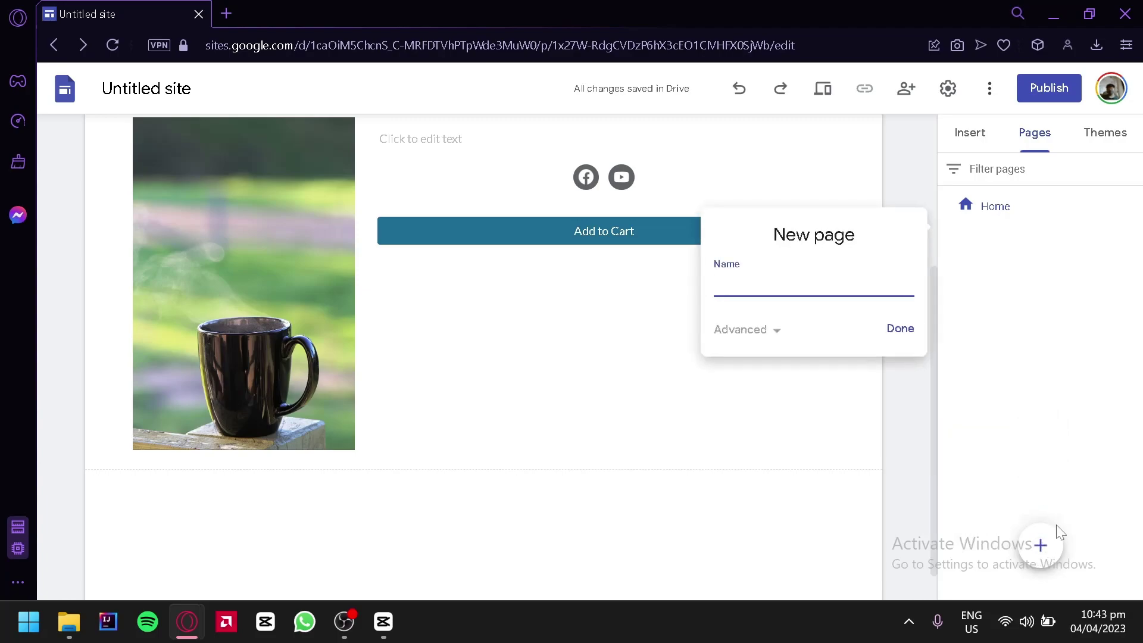
text(About section)
click(900, 328)
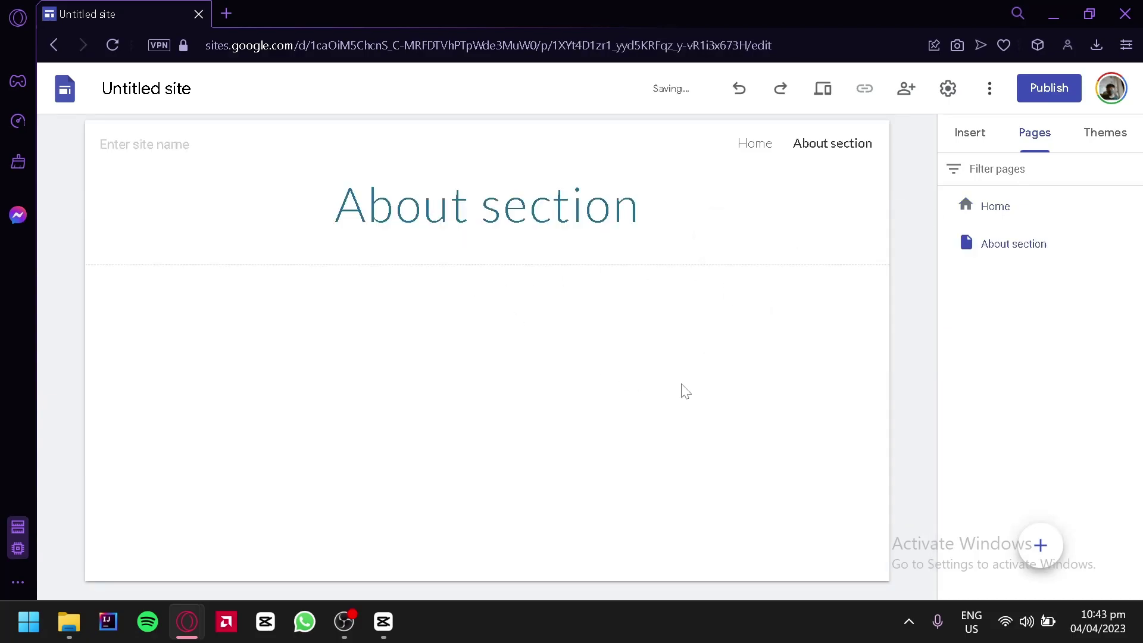
Add a four-image content block and a text box to About section, then return to Home.
click(964, 135)
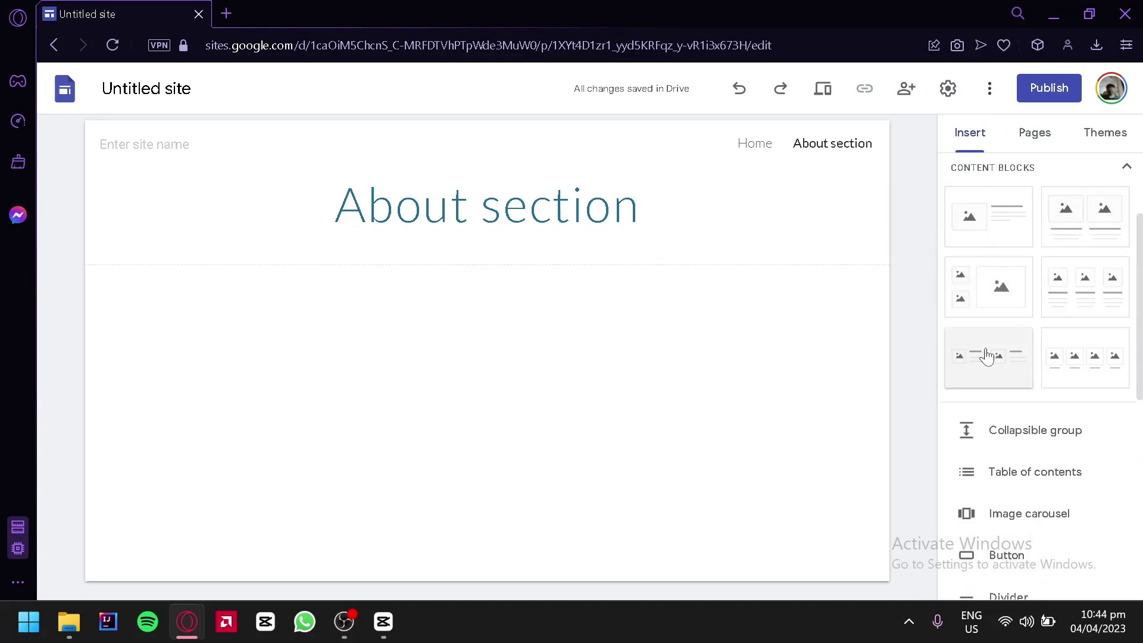
click(1110, 341)
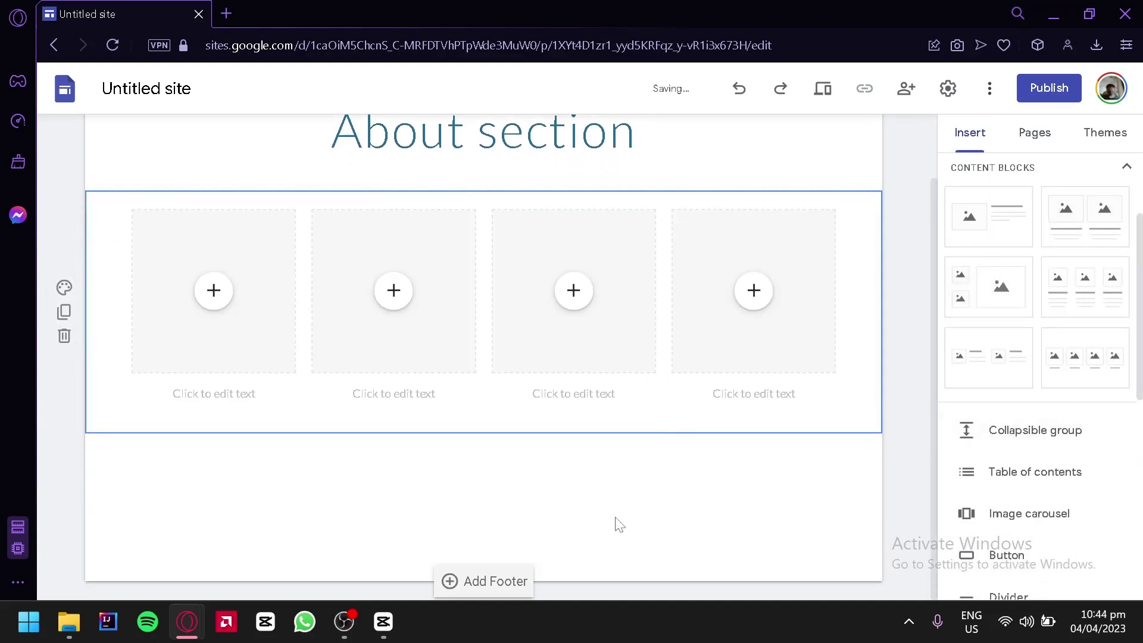
scroll(1089, 369, up, 3)
click(1005, 194)
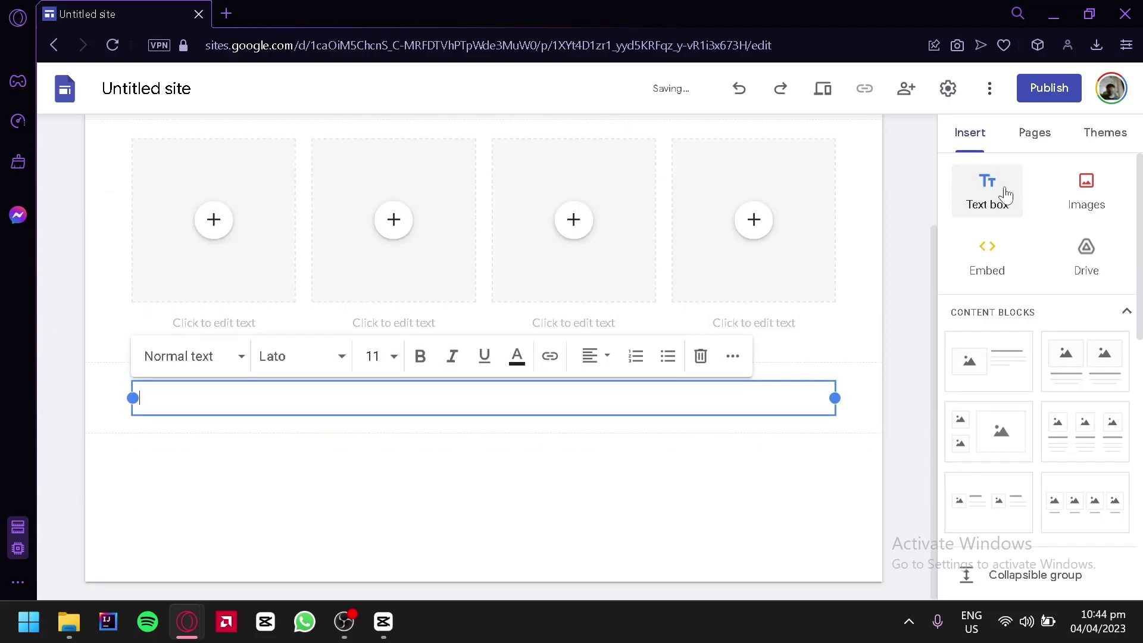
scroll(515, 458, up, 2)
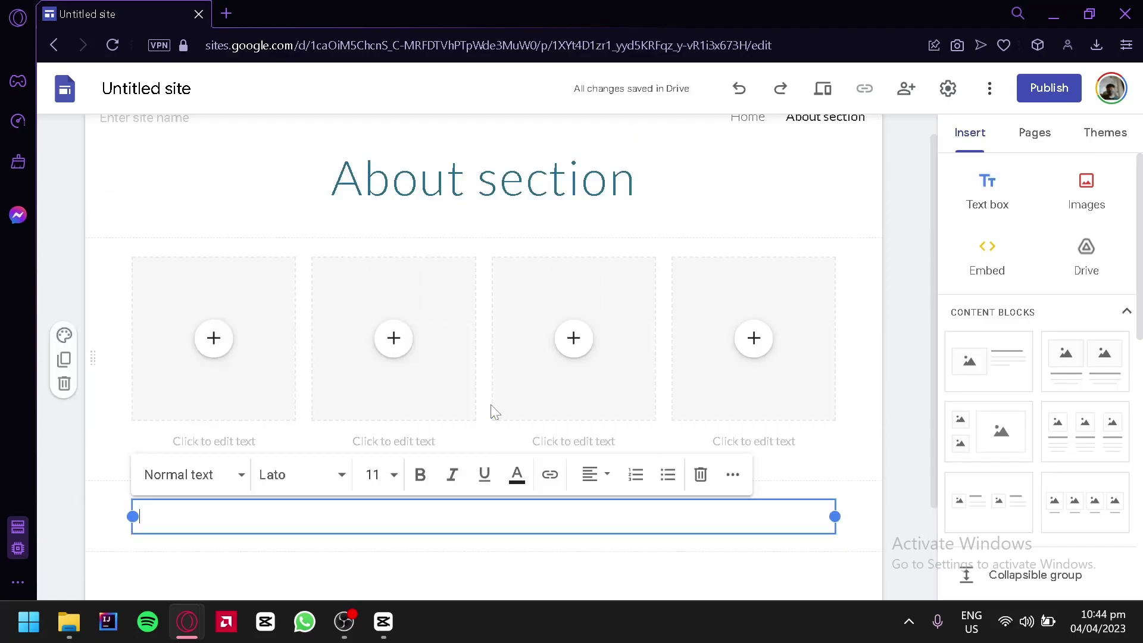
click(1048, 128)
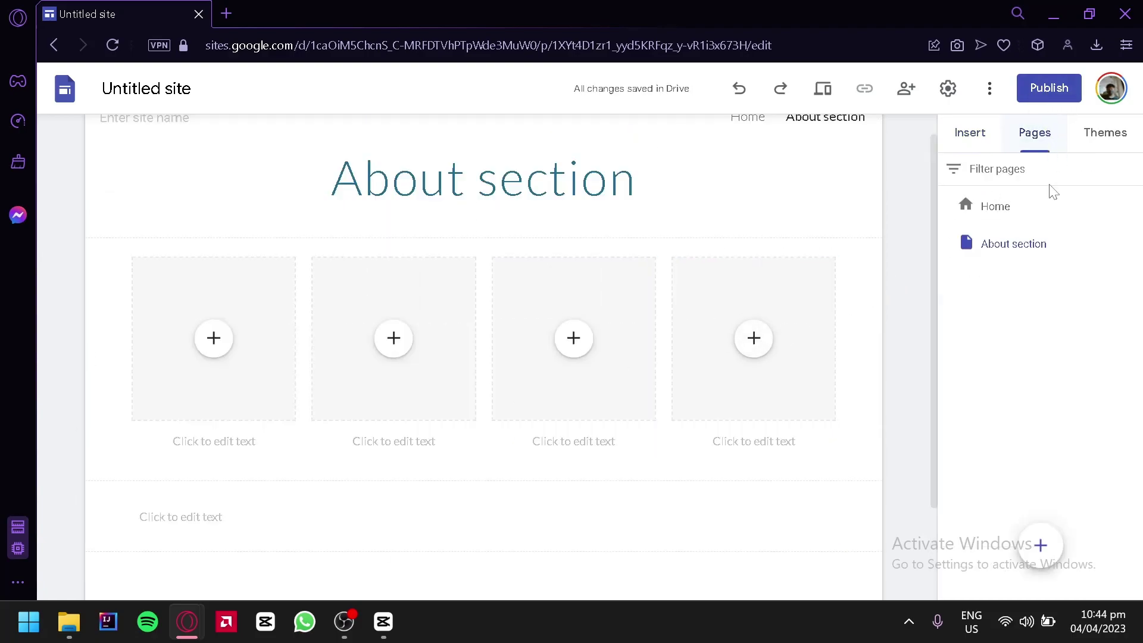
click(1029, 218)
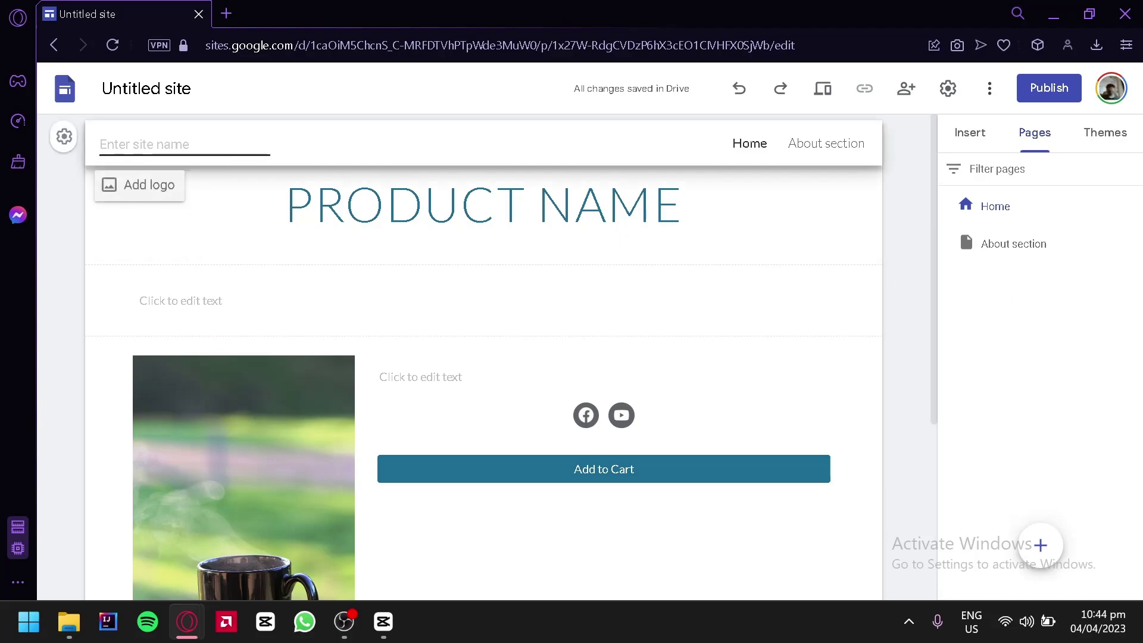
Name the site 'Facebook Ad' and open the brand image settings for a logo.
text(A)
text(acebook)
click(167, 185)
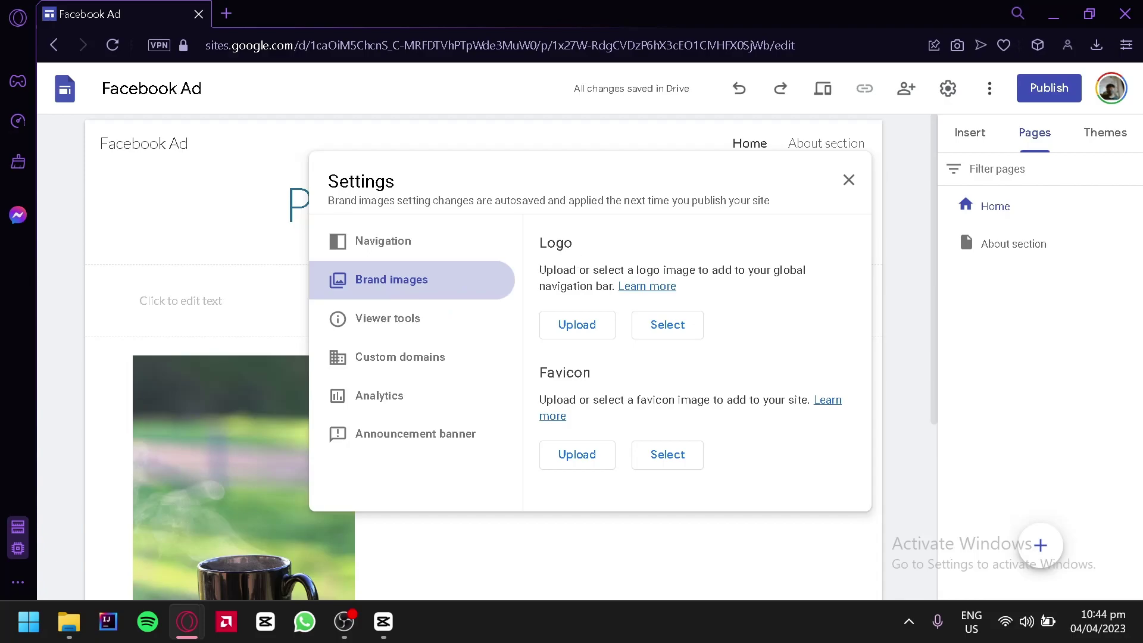
Insert the black 'off on' coffee cup from a Google Images 'coffee' search as the site logo.
click(688, 324)
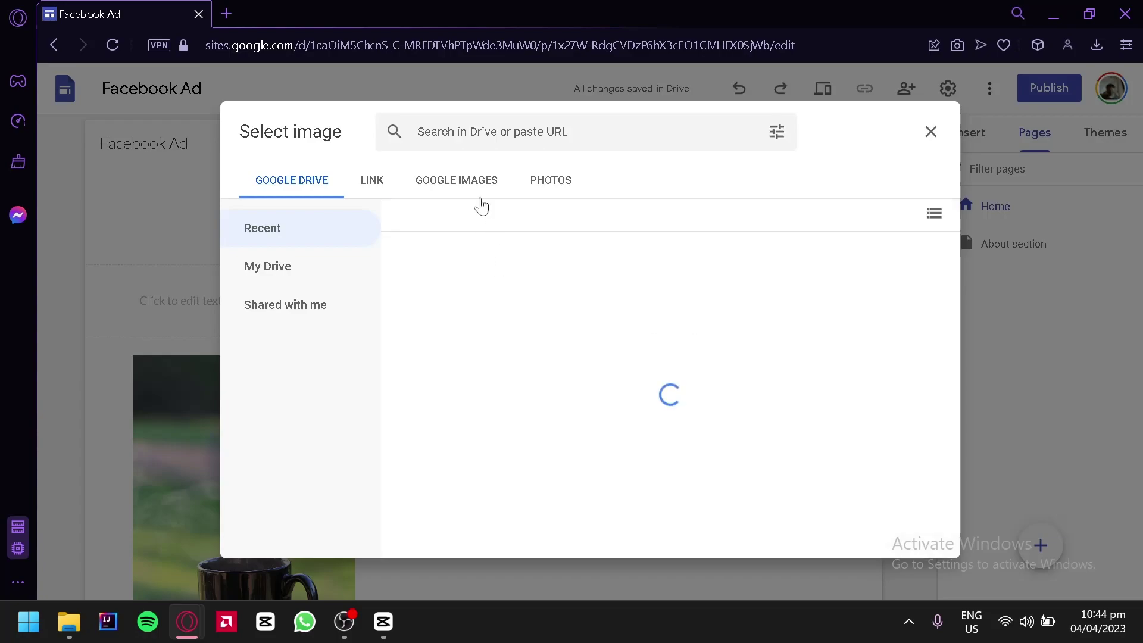
click(434, 187)
click(556, 197)
click(479, 191)
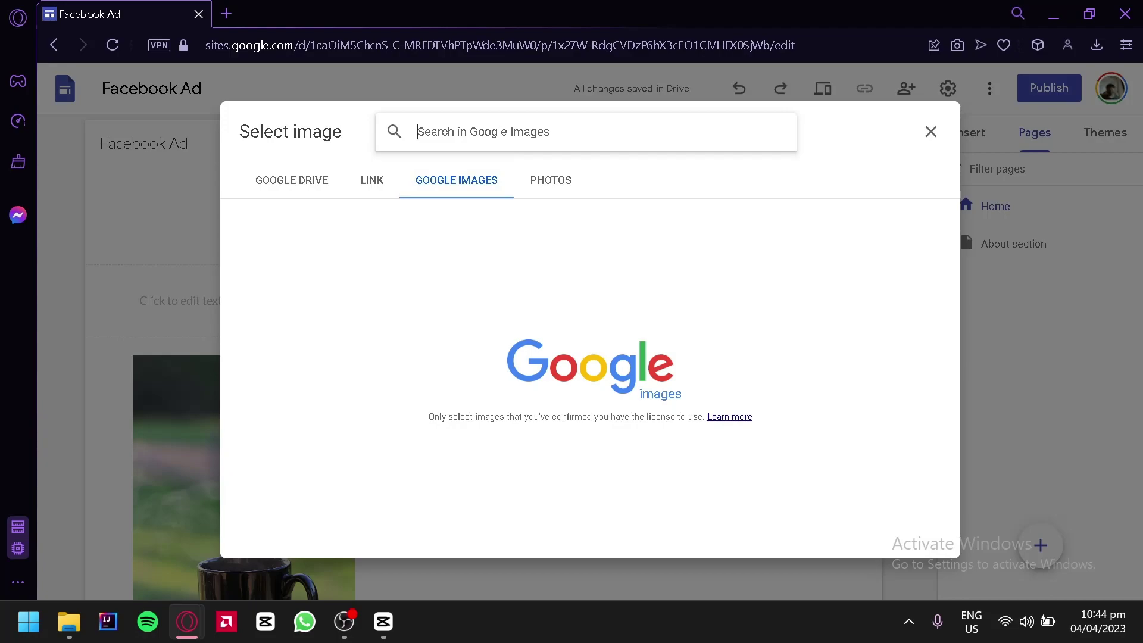
text(coffee)
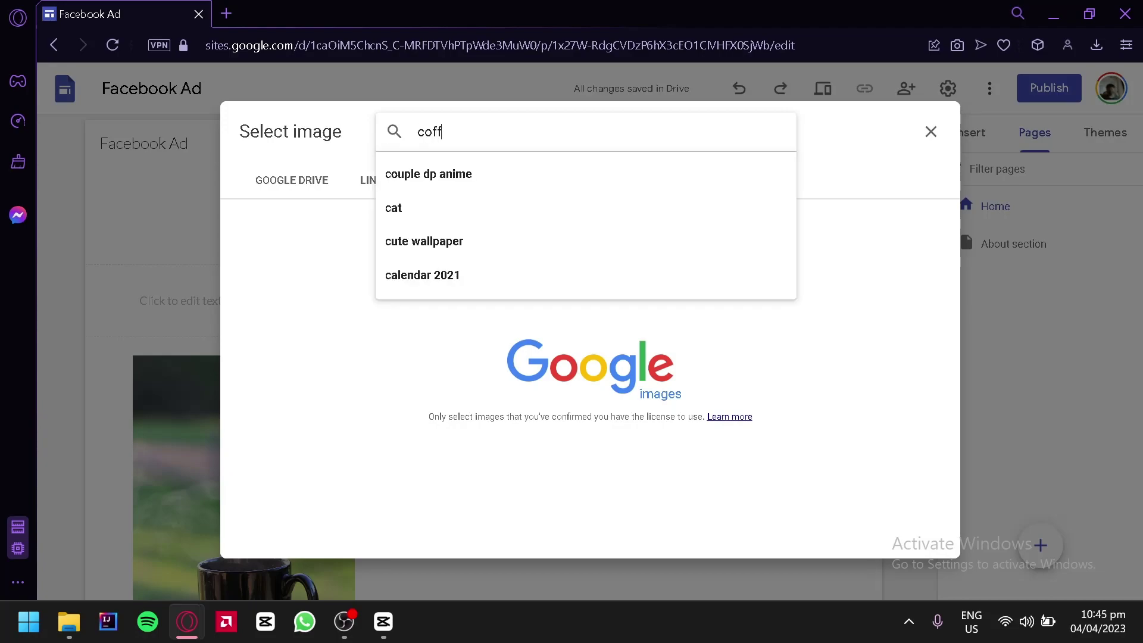
key(Return)
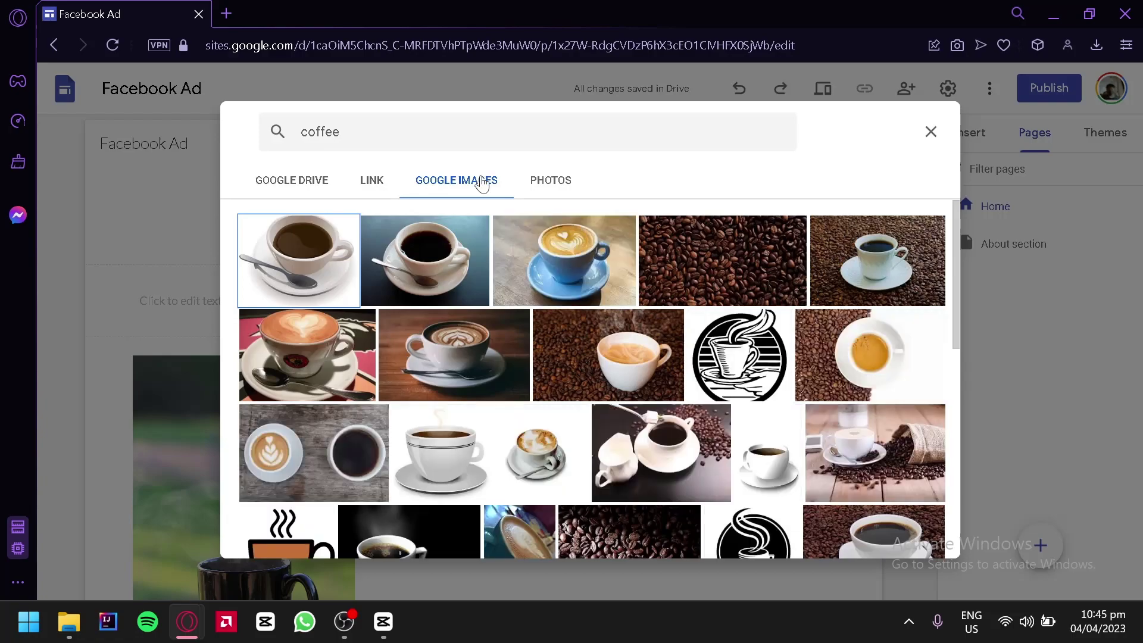
scroll(732, 369, down, 3)
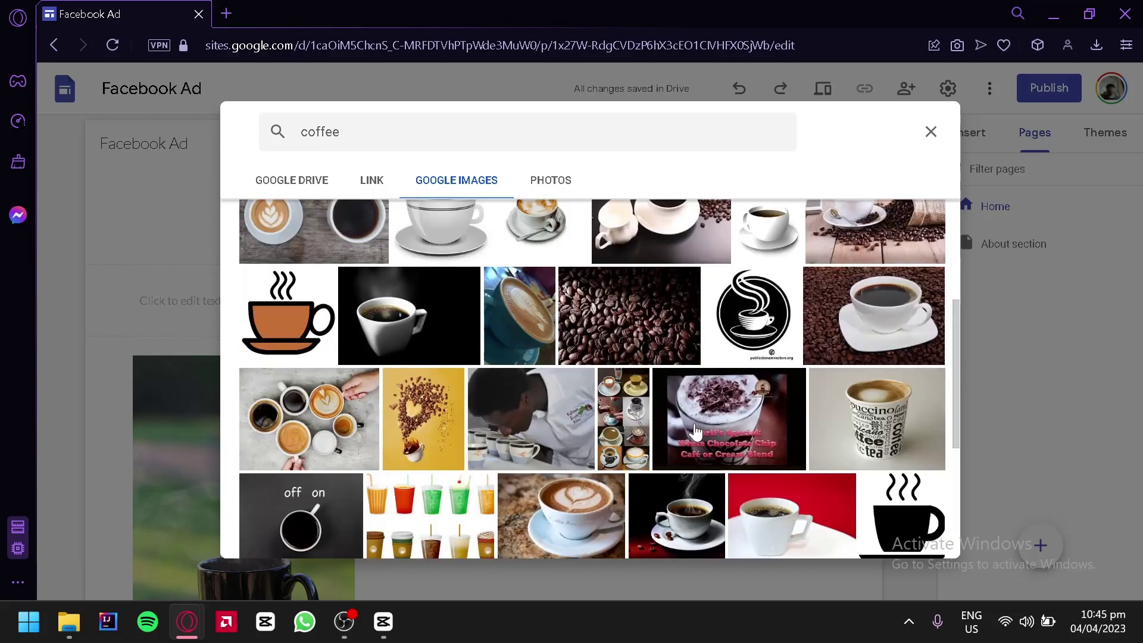
scroll(725, 342, down, 2)
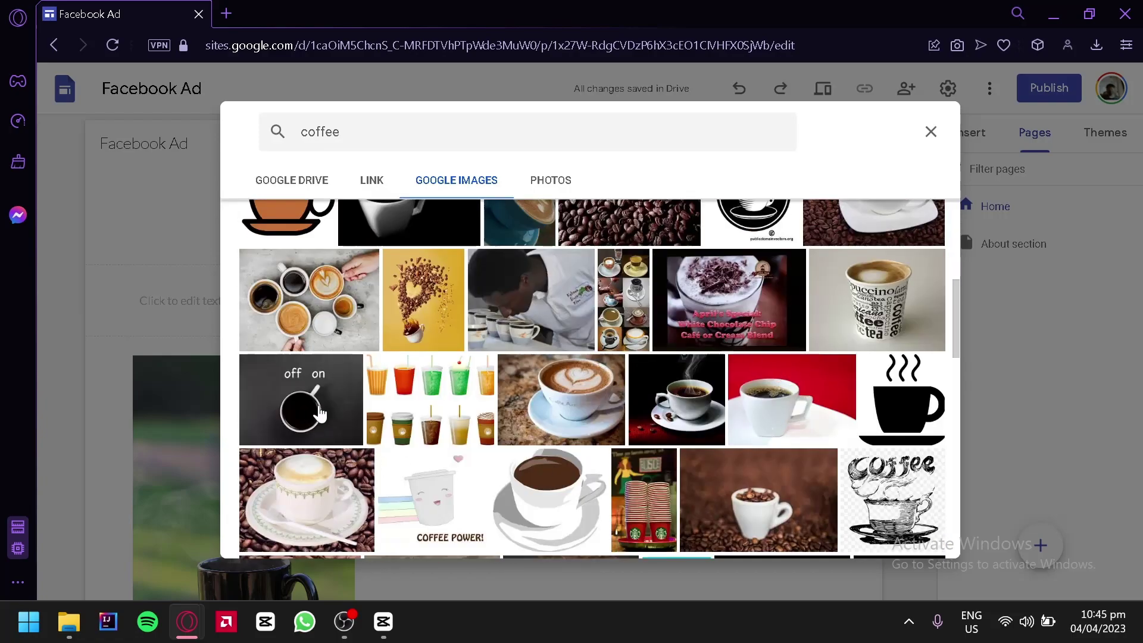
click(301, 399)
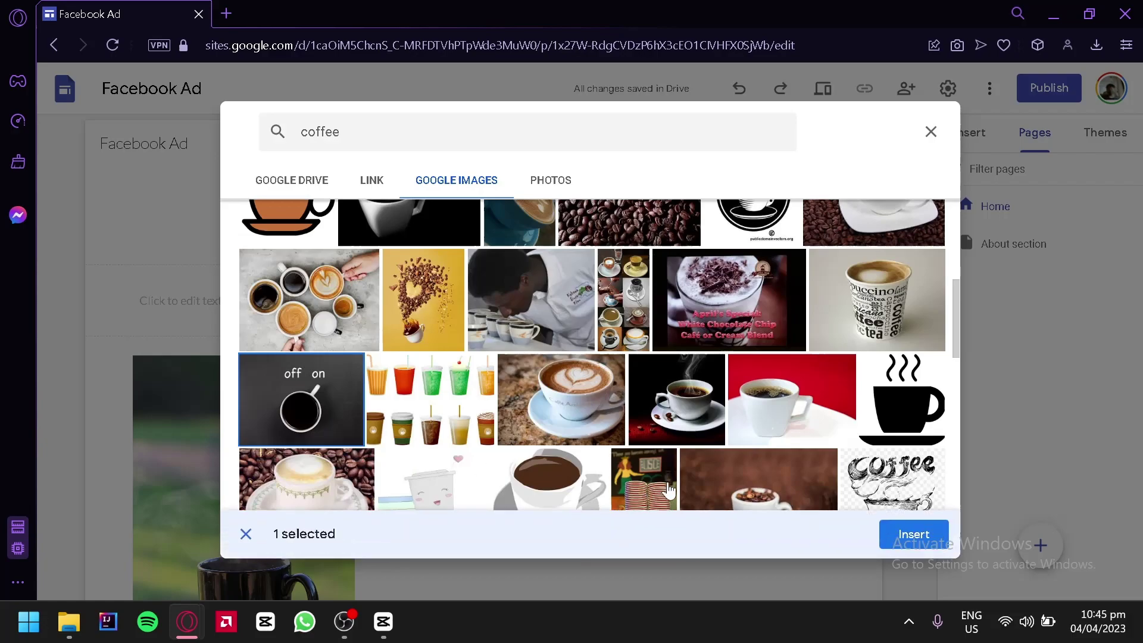
click(911, 536)
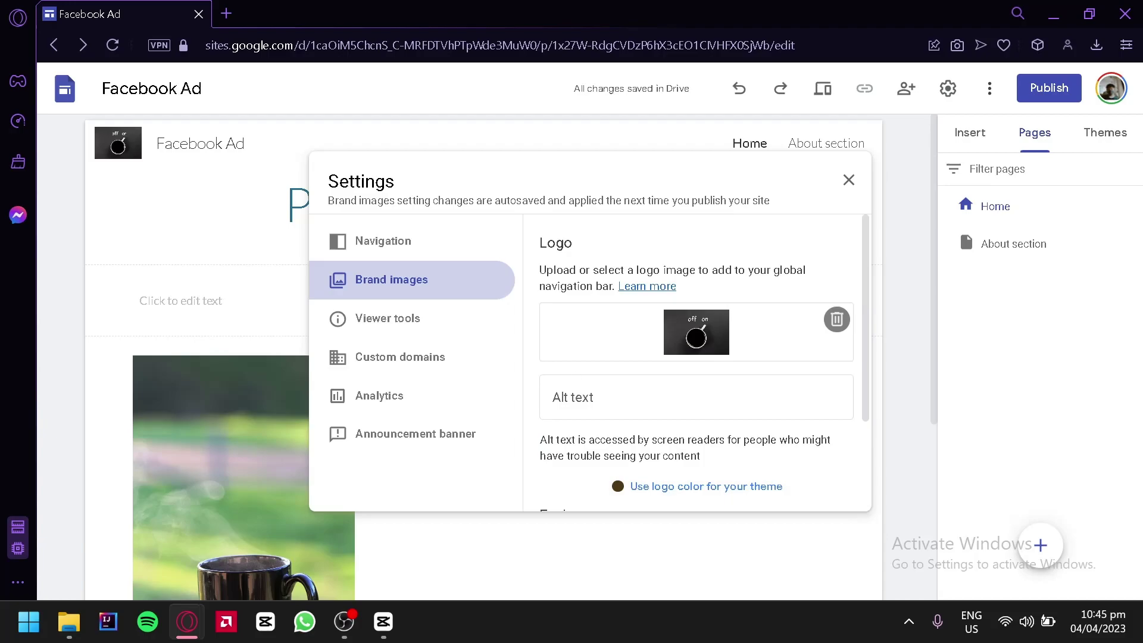
Switch the site theme to the coffee logo's brown colour and close the Brand images settings.
click(695, 397)
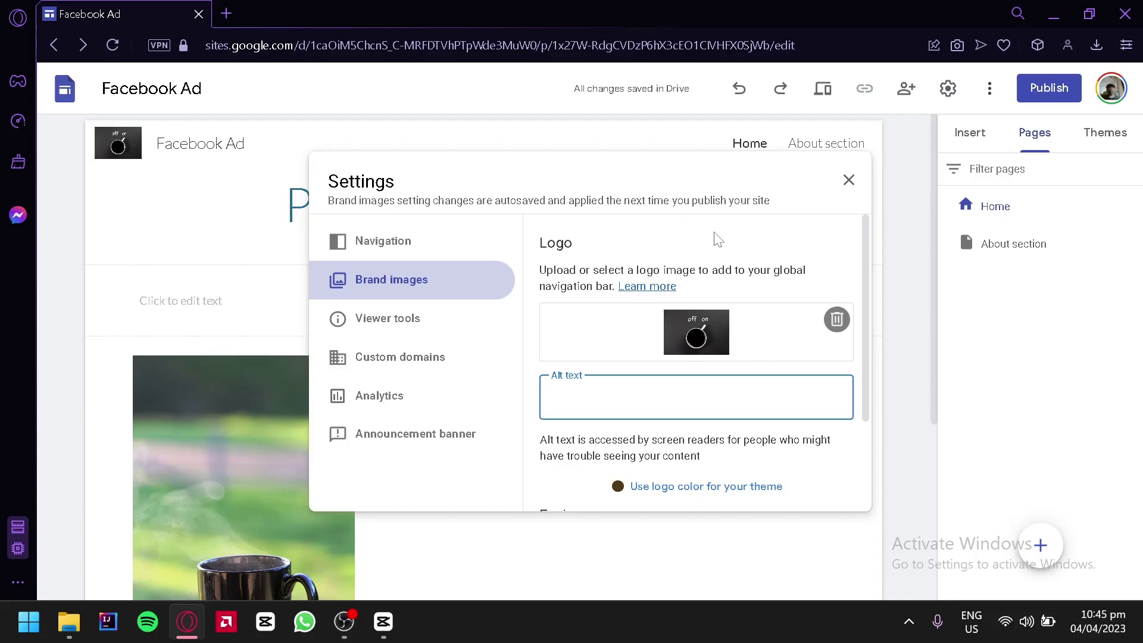
scroll(765, 339, down, 2)
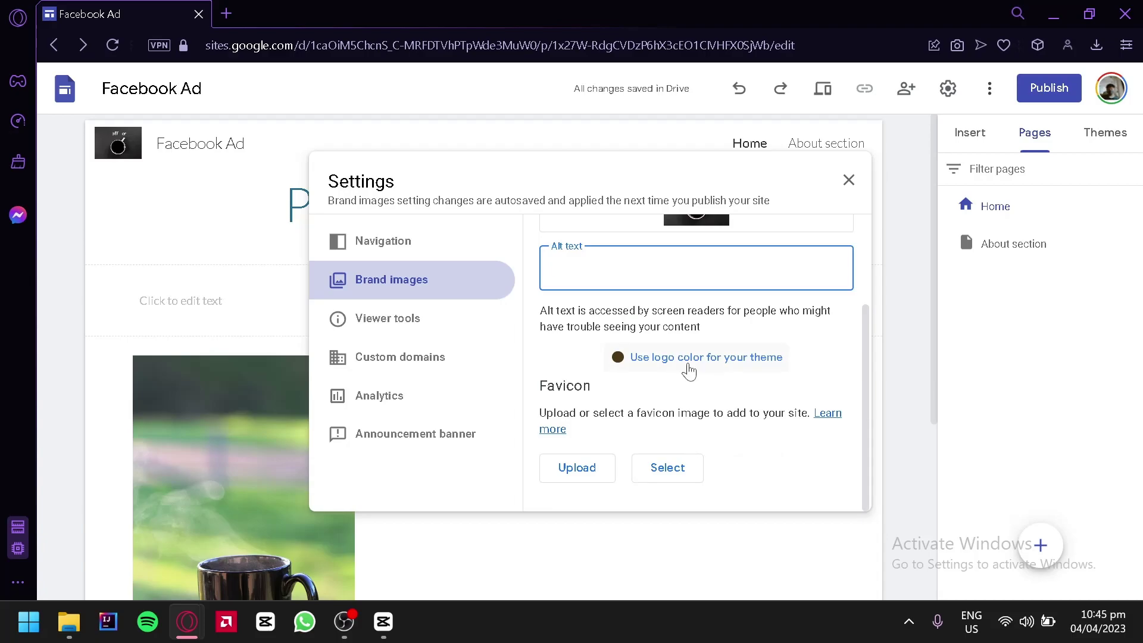
click(687, 365)
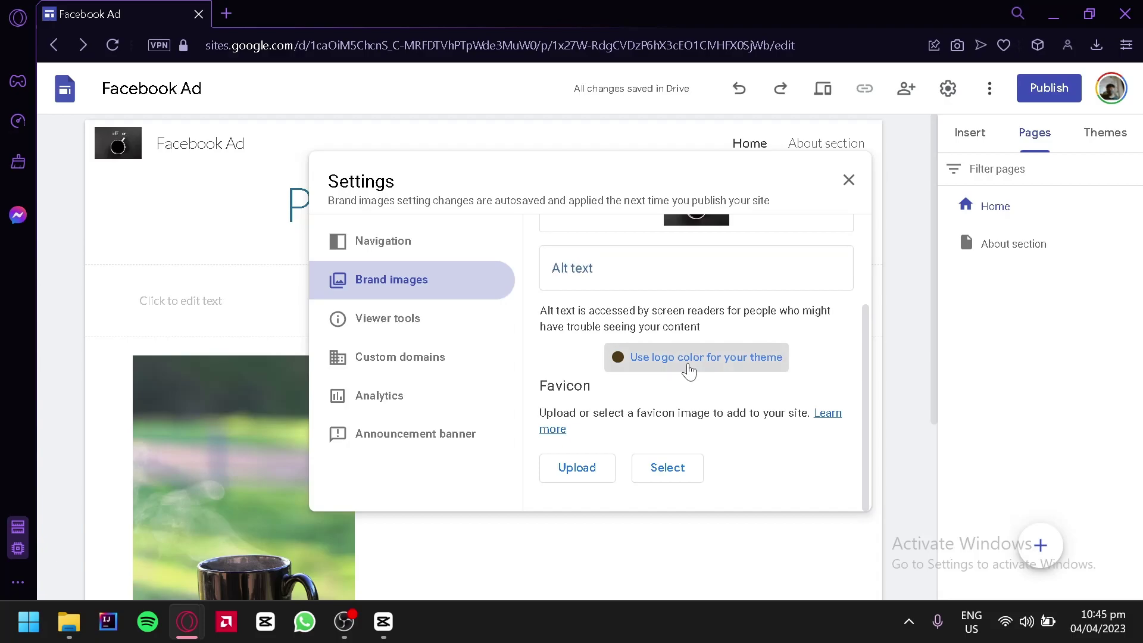
click(848, 179)
scroll(655, 346, up, 3)
scroll(561, 435, up, 1)
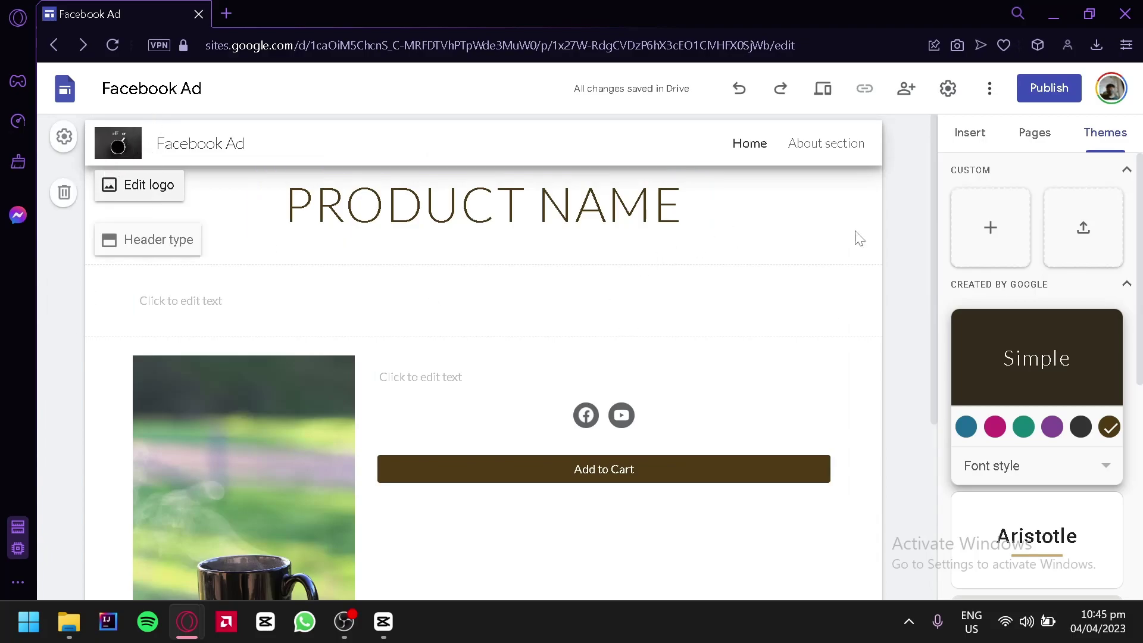
Undo to restore the serif font and patterned product background, then bring up Publish options.
key(ctrl+z)
scroll(857, 230, down, 5)
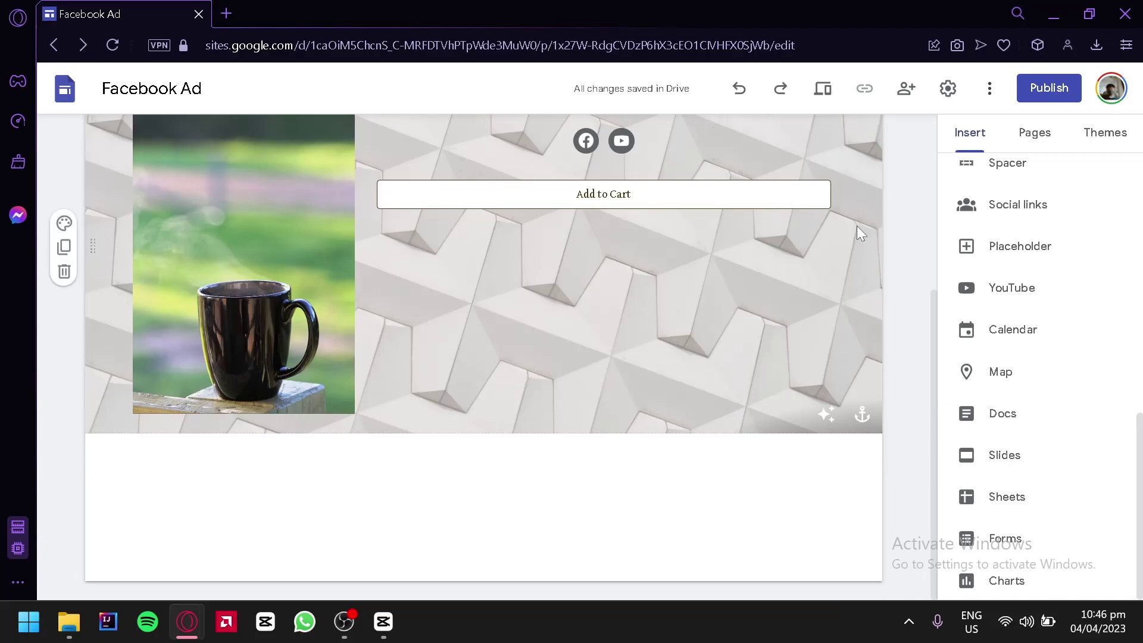
scroll(857, 230, up, 4)
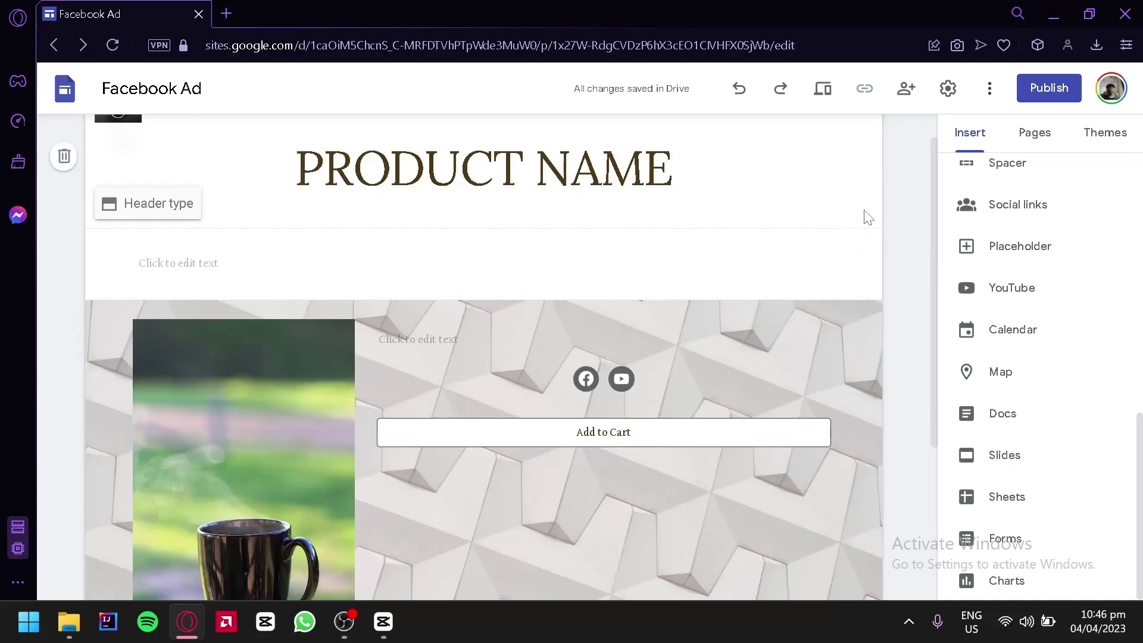
click(1042, 92)
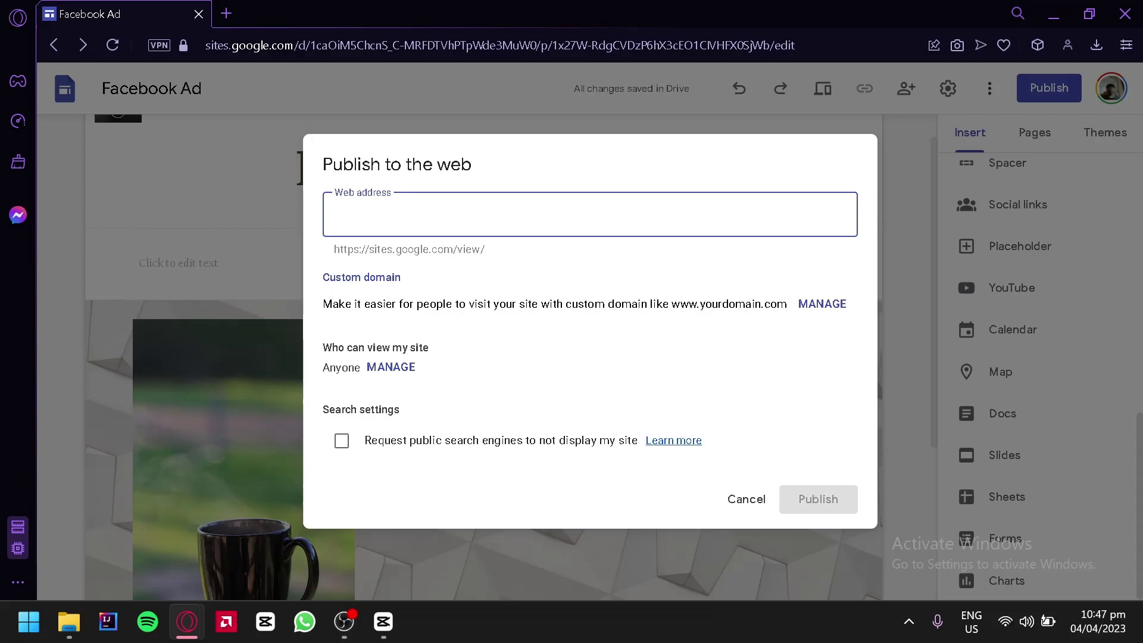
Publish the site at 'facebooklandingpageads' and view the live site in a new tab.
text(fa)
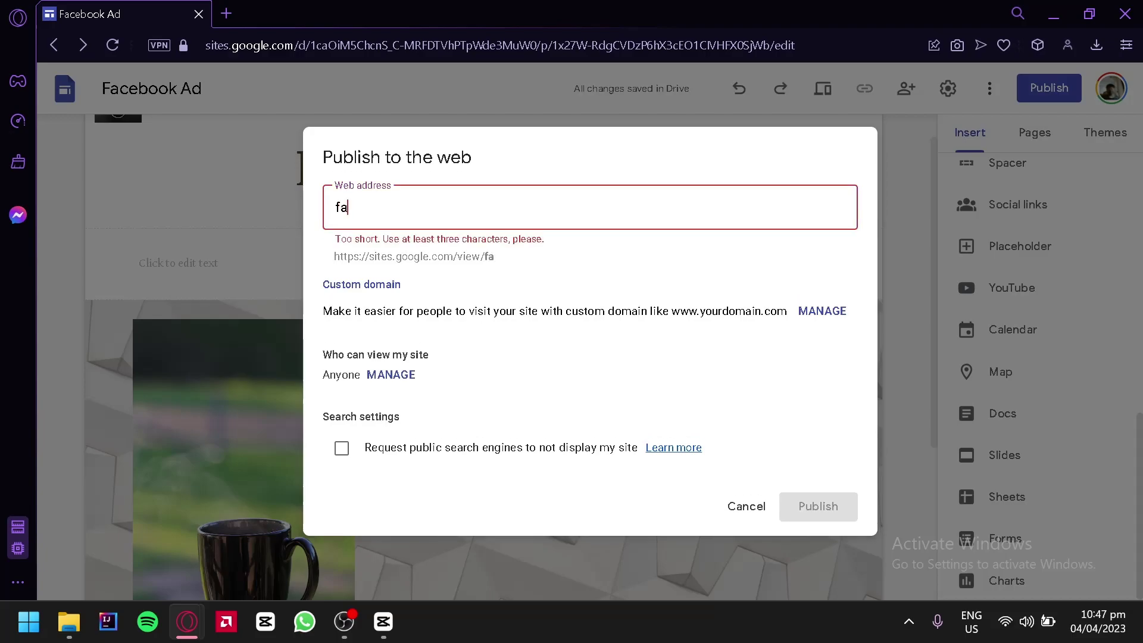
text(cebooklandingpageads)
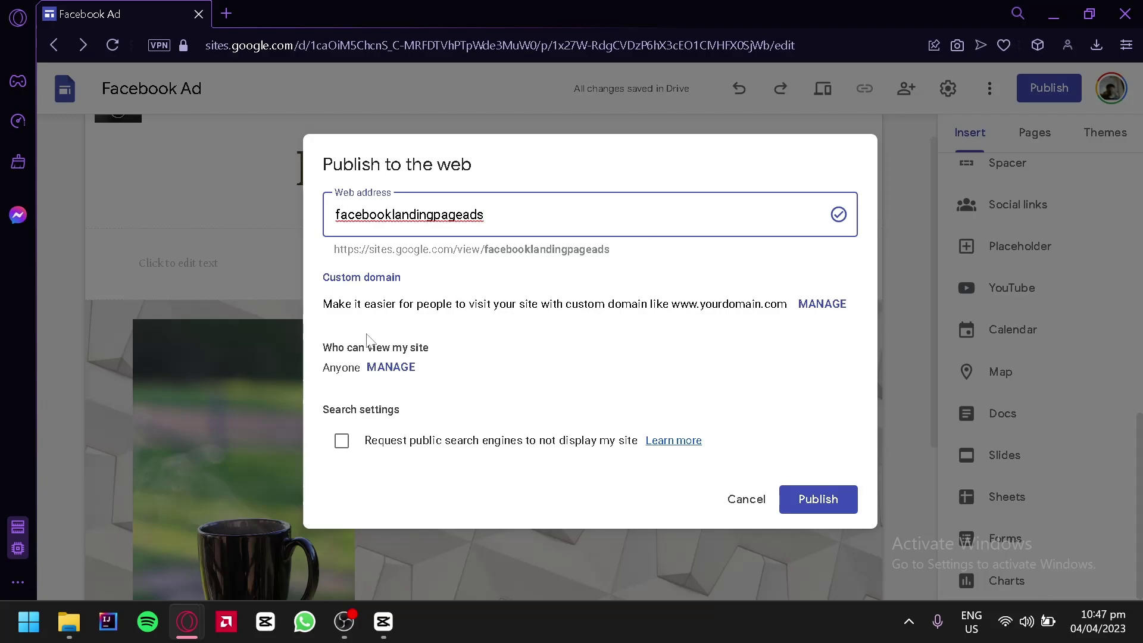
click(812, 504)
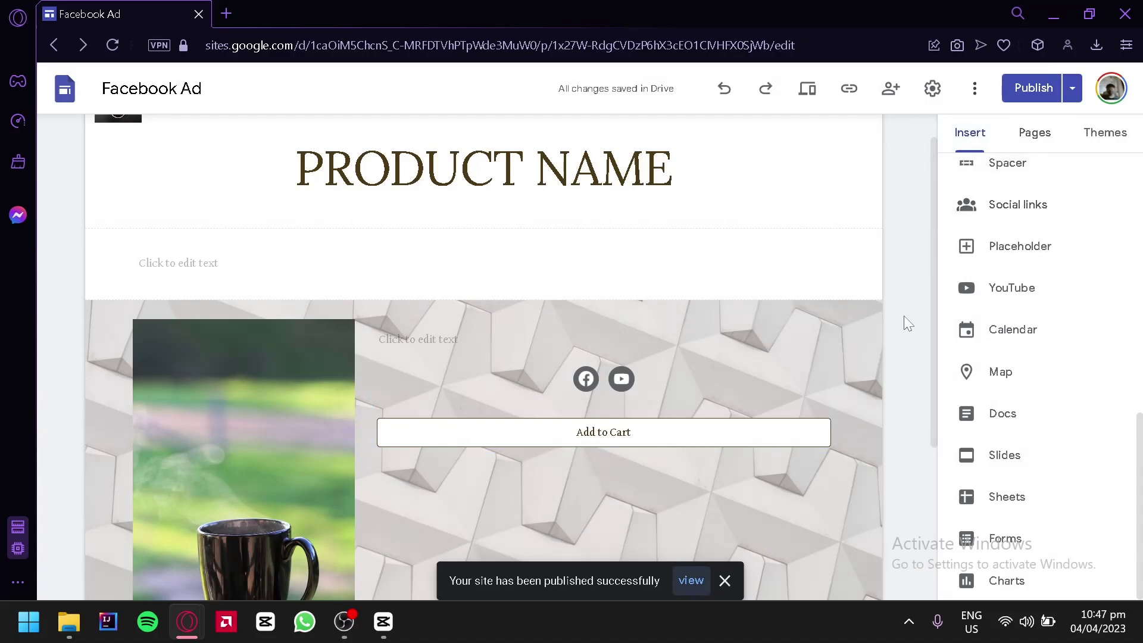
scroll(899, 298, up, 1)
click(1065, 97)
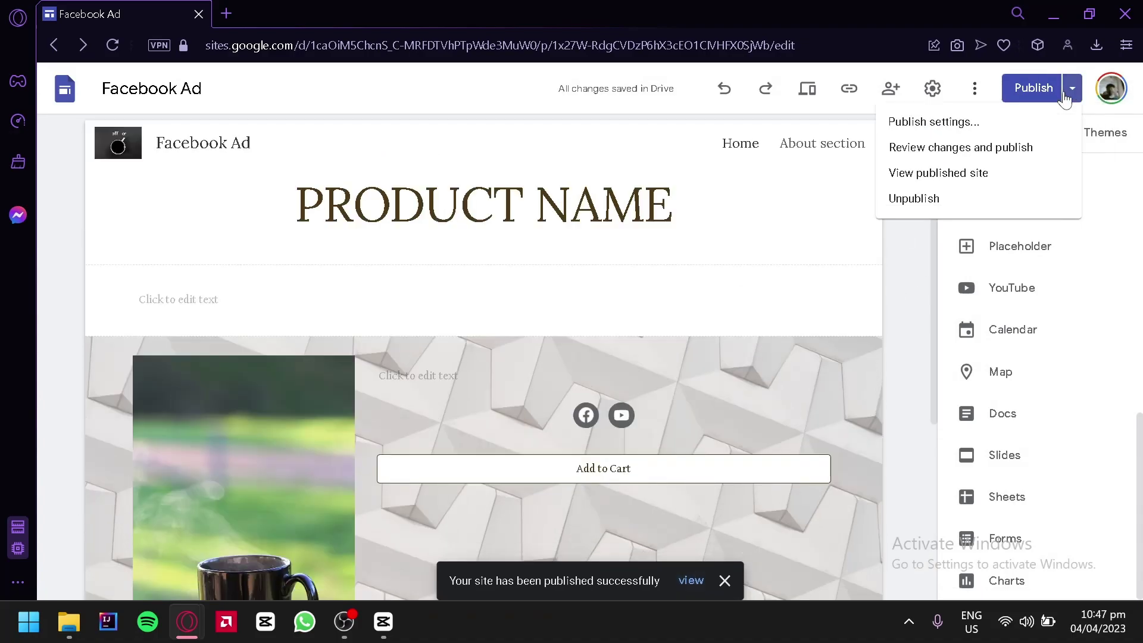
click(938, 173)
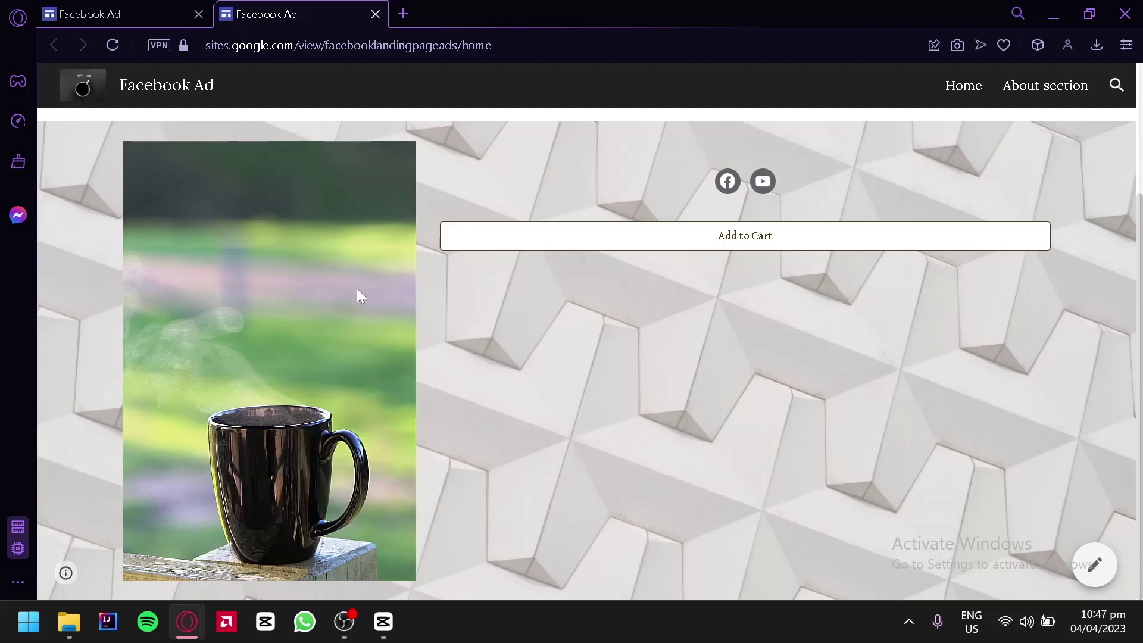
Check the published About section page, then go back to the live Home page.
scroll(406, 288, down, 3)
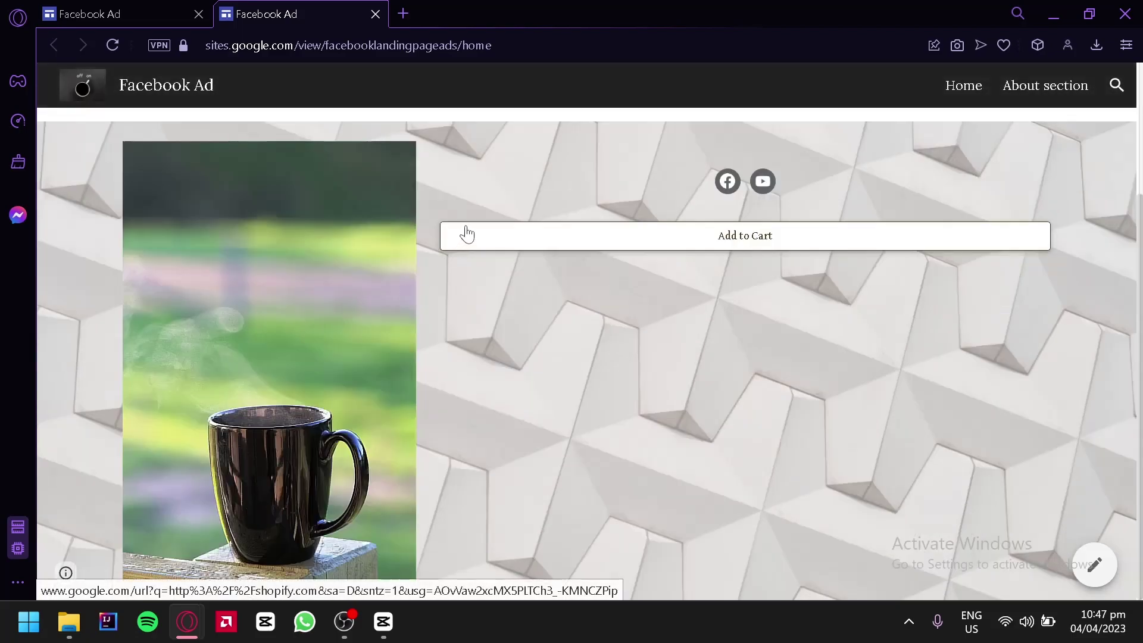
scroll(487, 418, up, 3)
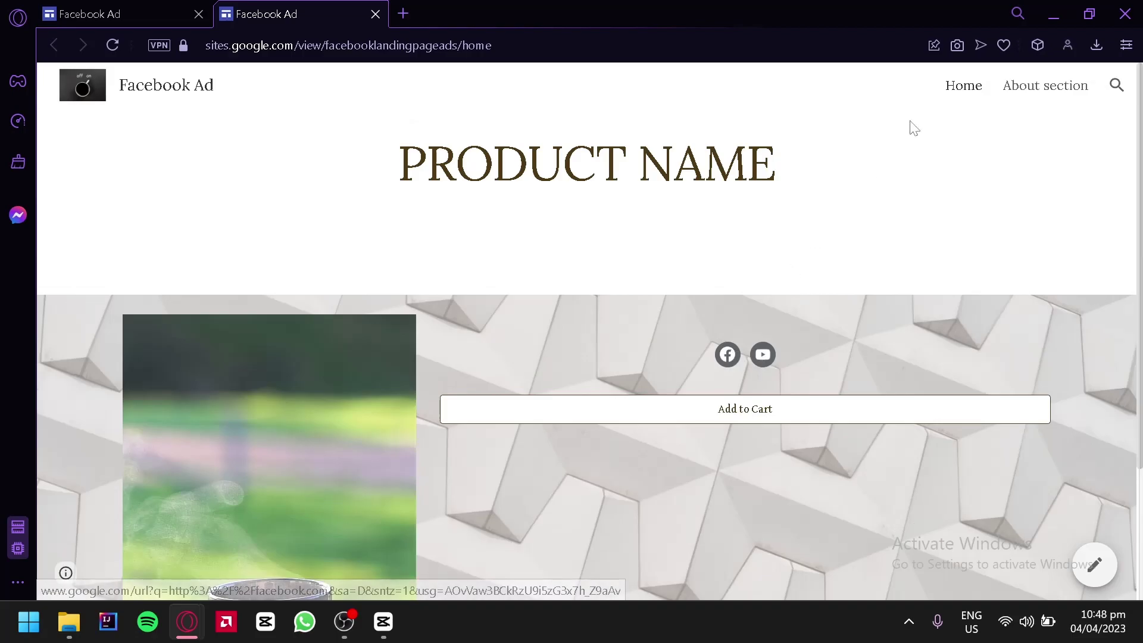
click(1023, 97)
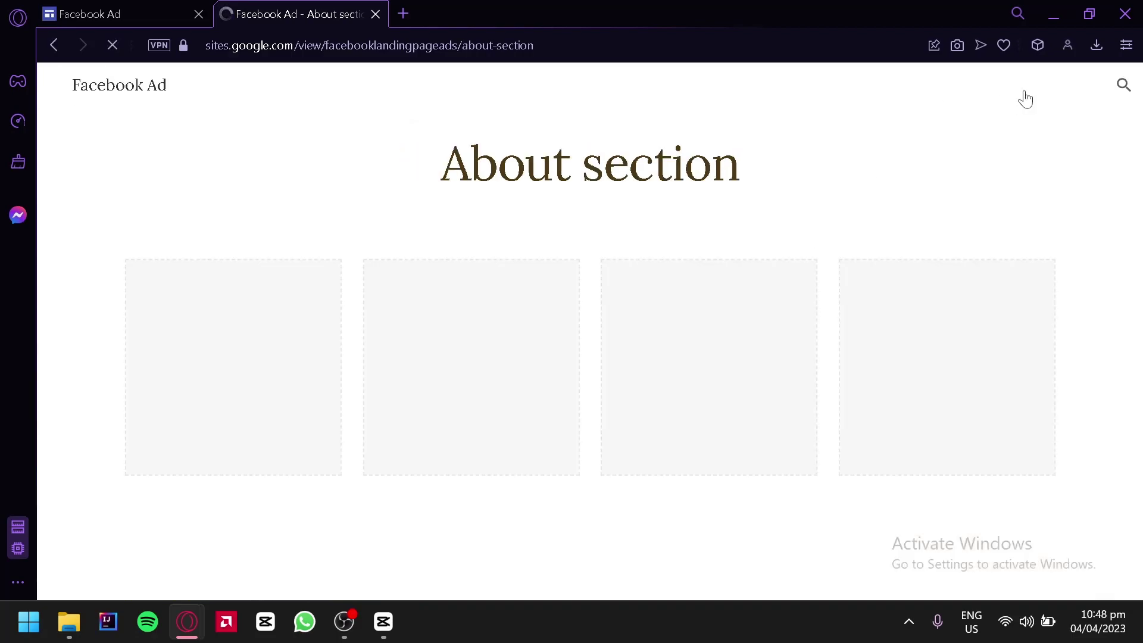
click(970, 91)
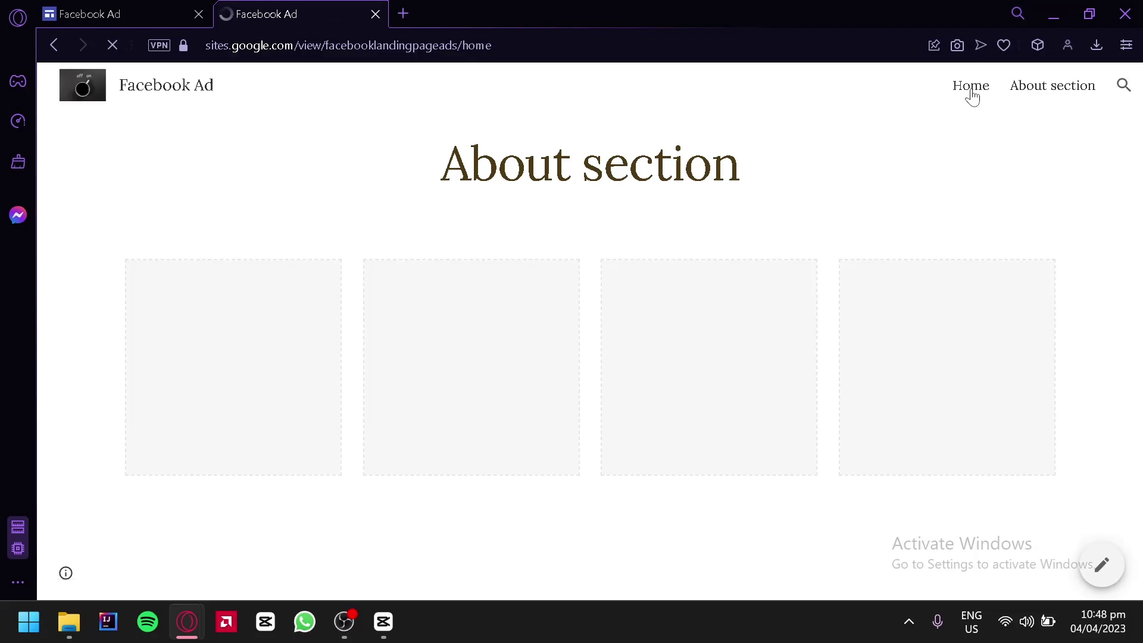
Test the live Facebook social link, then close the Facebook page.
click(728, 357)
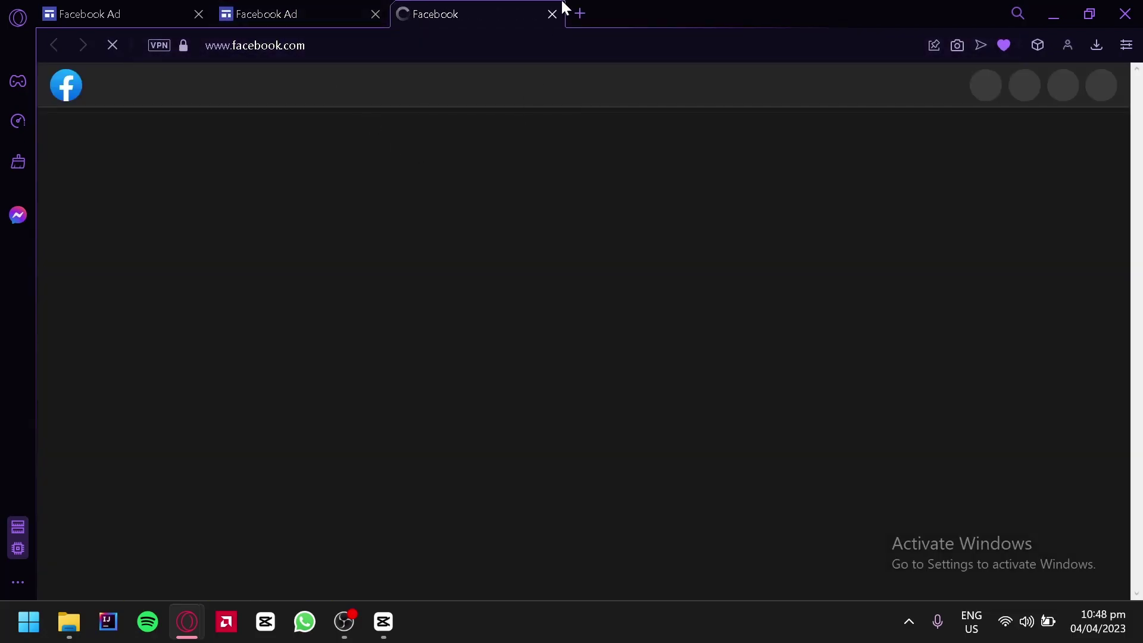
click(370, 8)
click(552, 13)
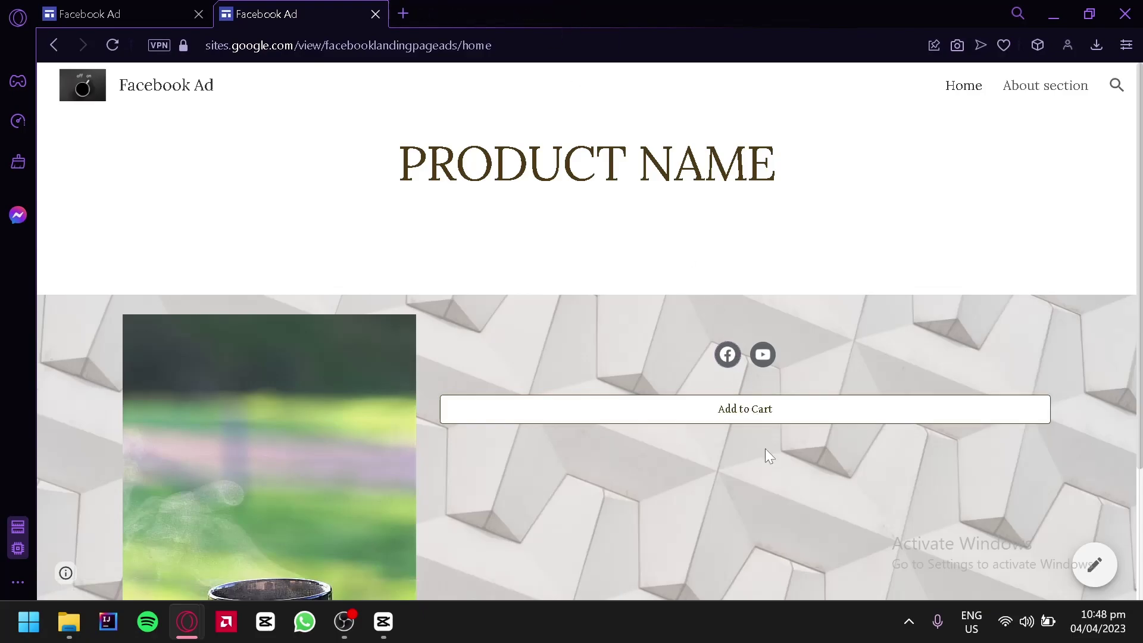
Confirm Add to Cart redirects to shopify.com, close it, and return to the site editor.
click(747, 420)
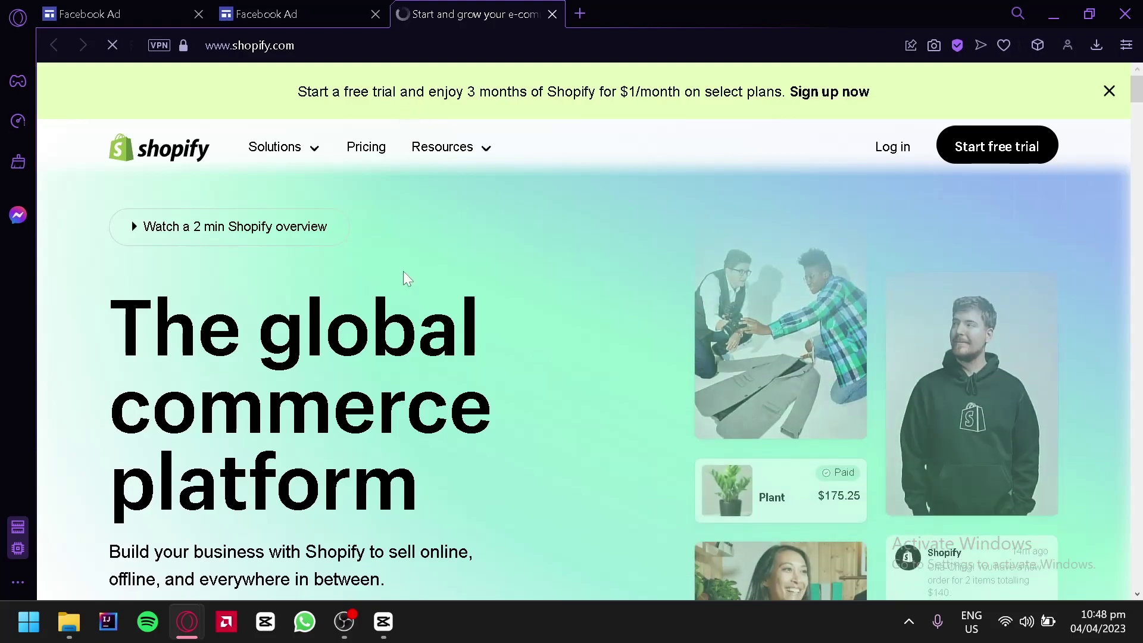
click(338, 9)
click(552, 15)
scroll(575, 289, down, 3)
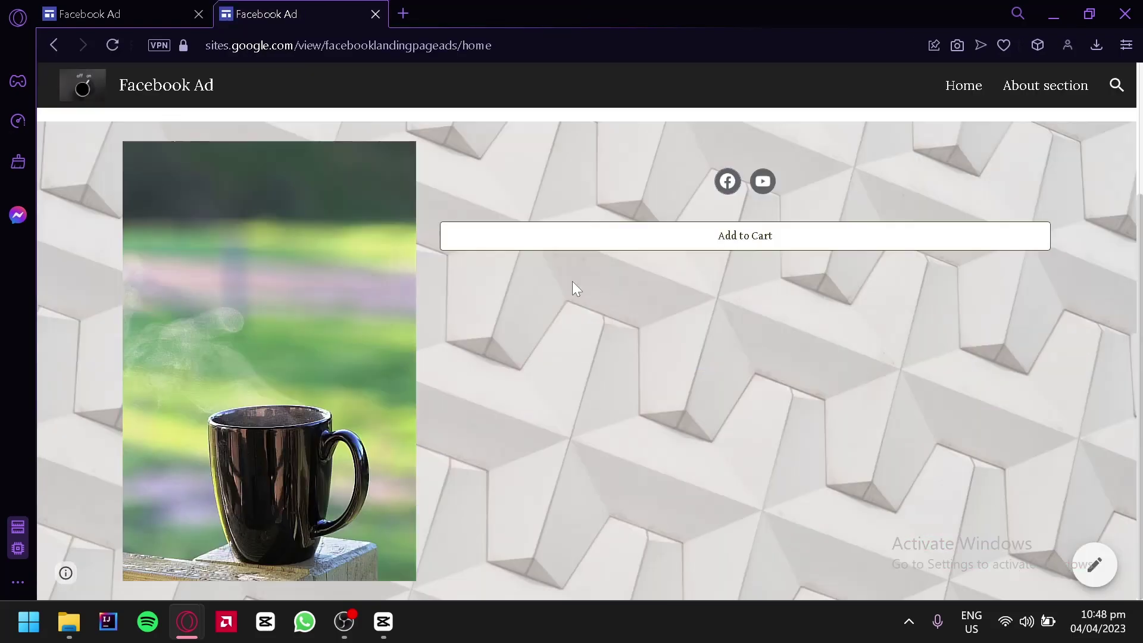
click(348, 47)
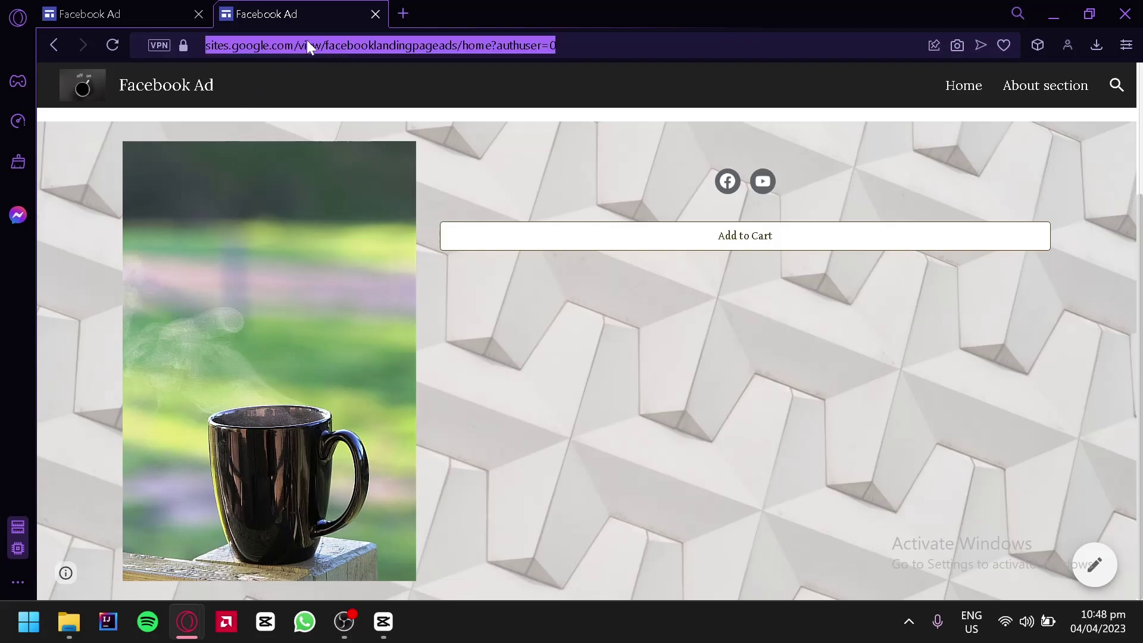
click(119, 8)
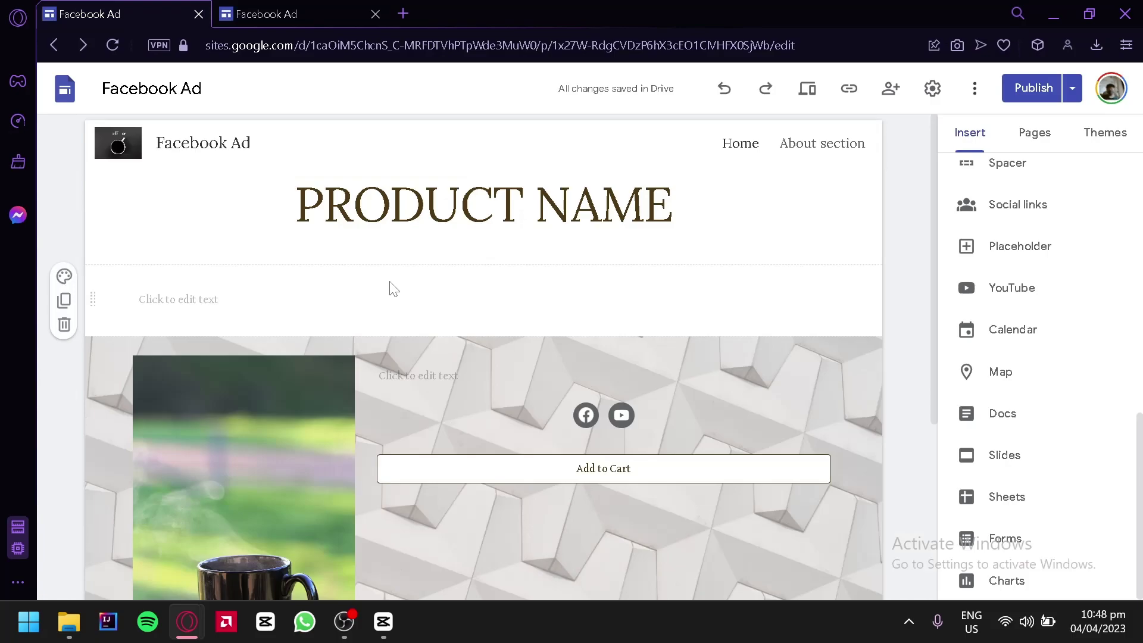
click(305, 4)
scroll(470, 357, up, 3)
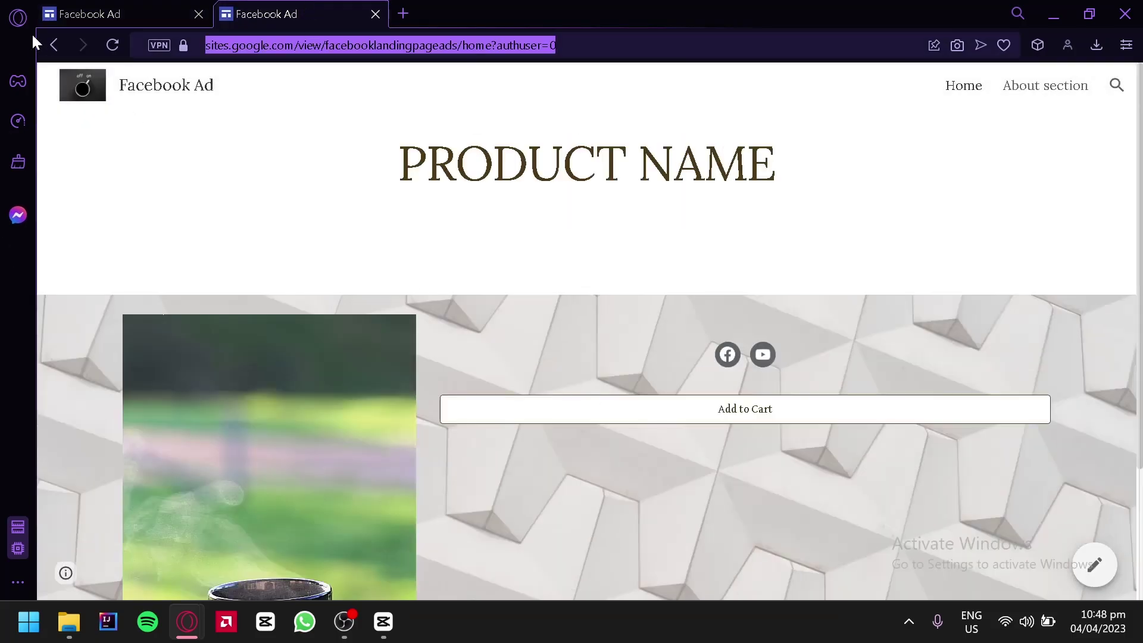
click(119, 8)
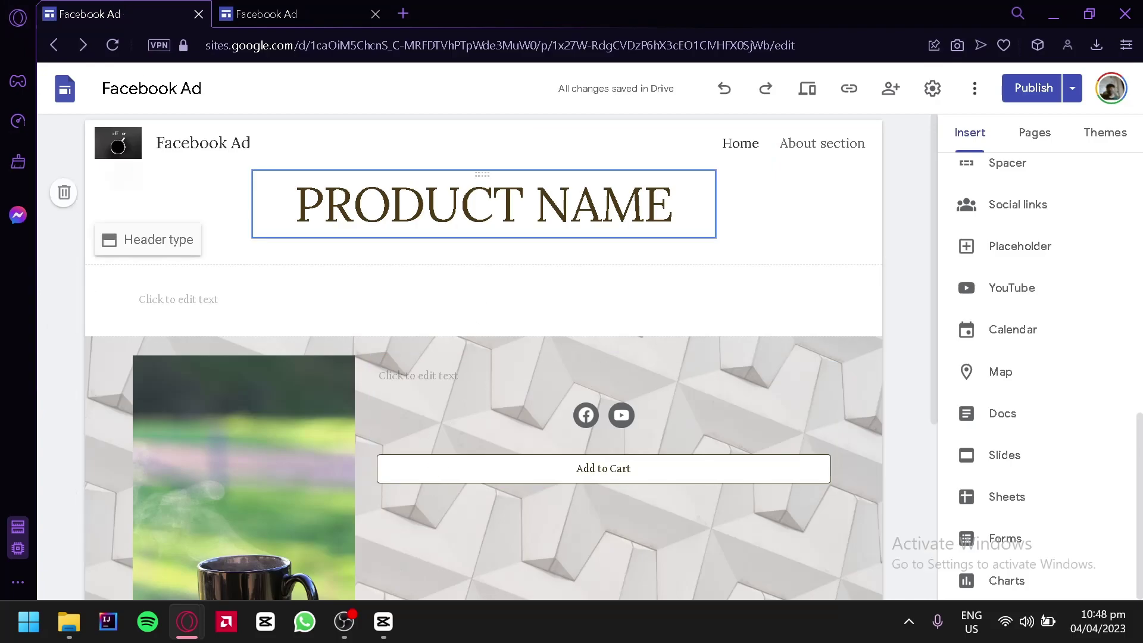